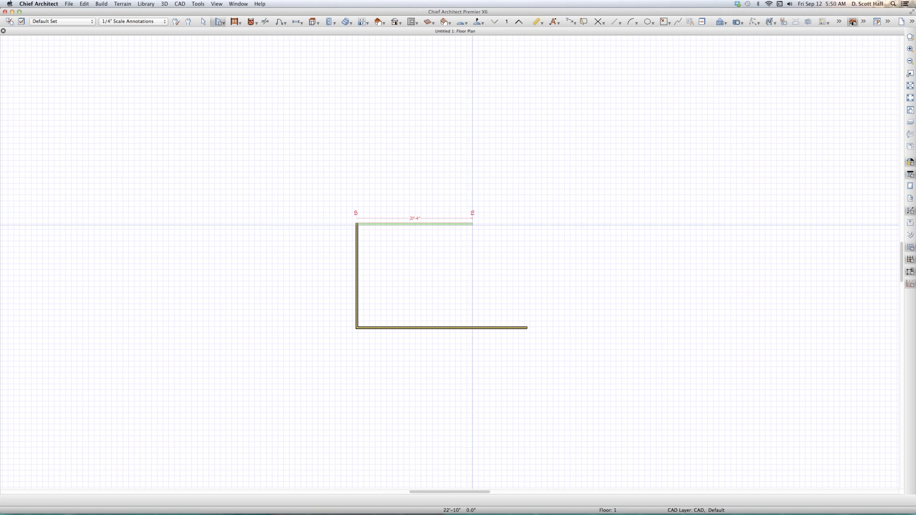
Step: Draw the top and right walls to close the rectangular room, about 29'-2" by 17'-9" inside
click(527, 224)
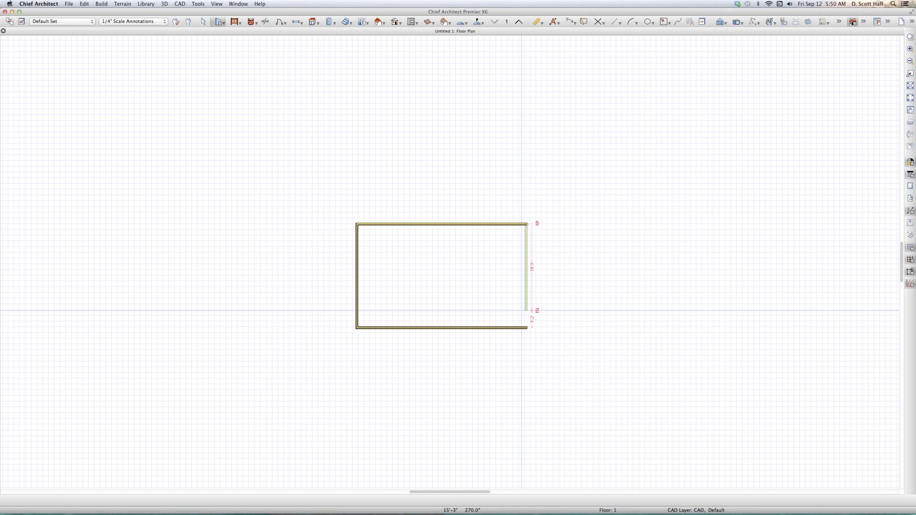
click(527, 328)
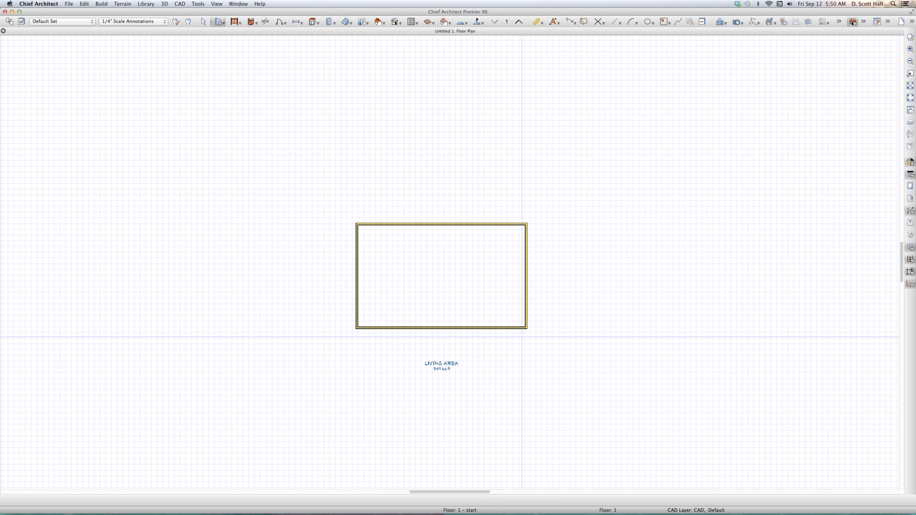
scroll(509, 327, up, 1)
key(Escape)
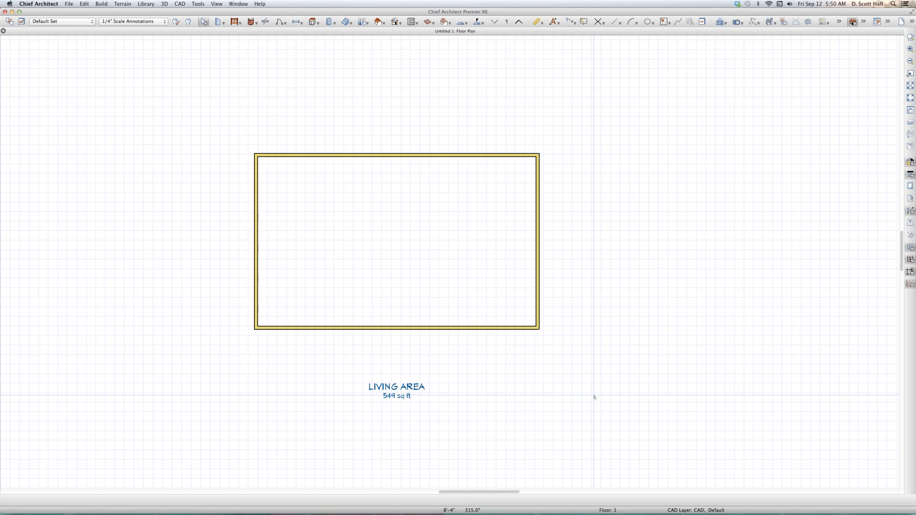
Step: Turn on the display of the "Rooms, Interior Area" and "Rooms, Standard Area" layers in the Default Set
key(l)
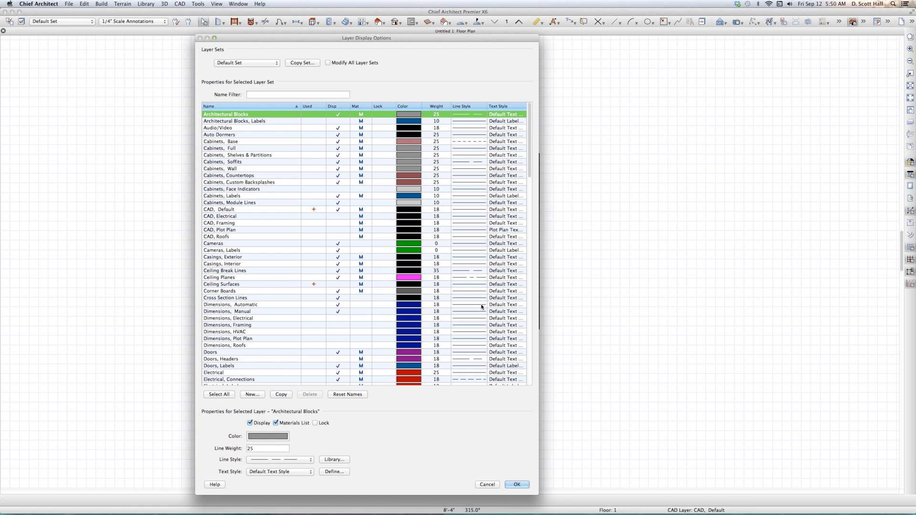
click(517, 484)
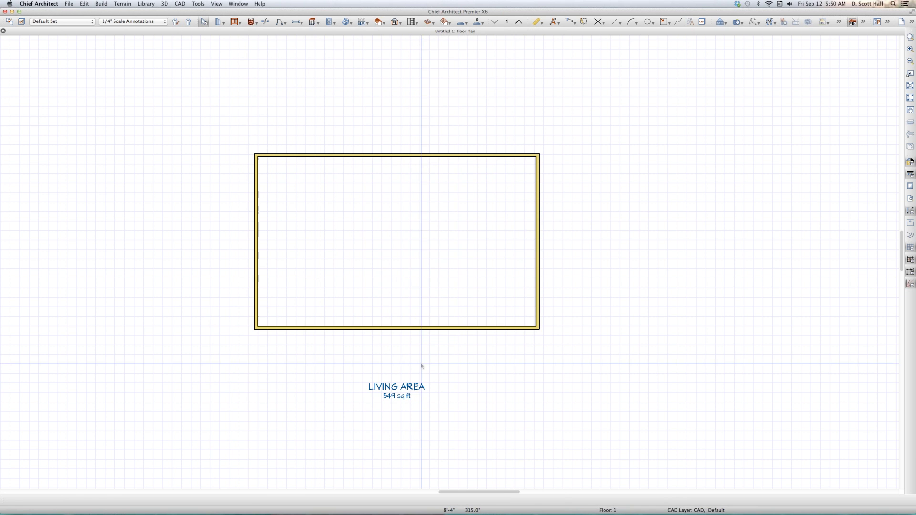
click(392, 281)
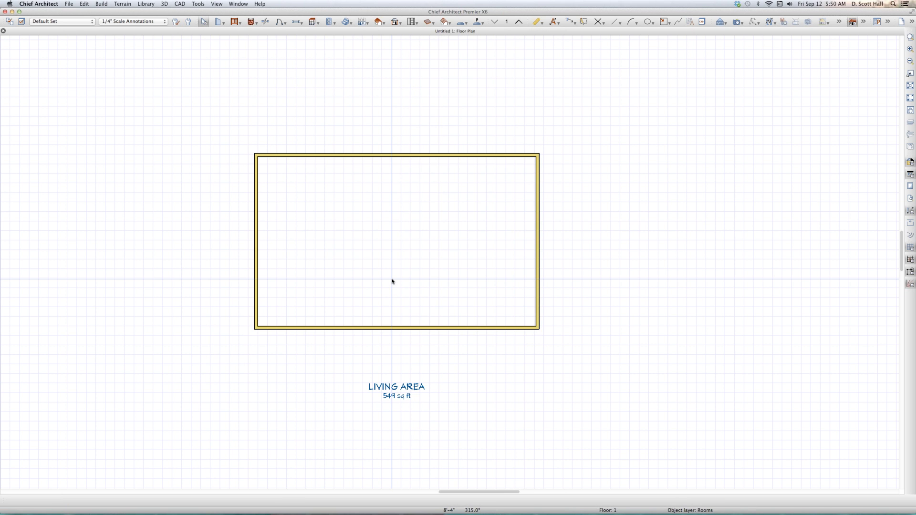
key(l)
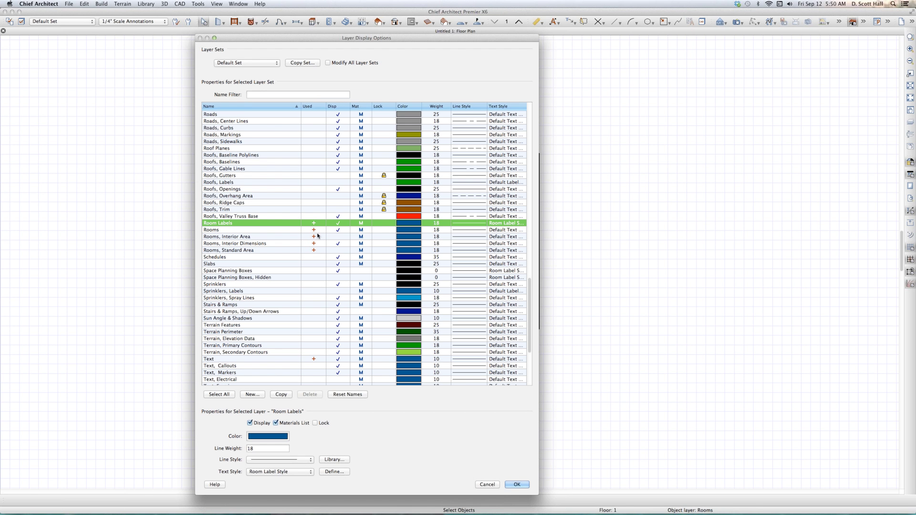
click(339, 238)
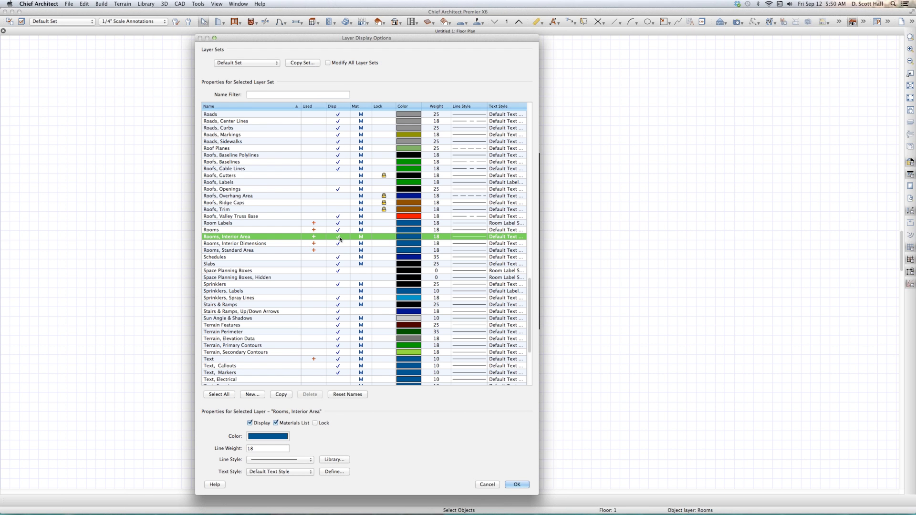
click(338, 251)
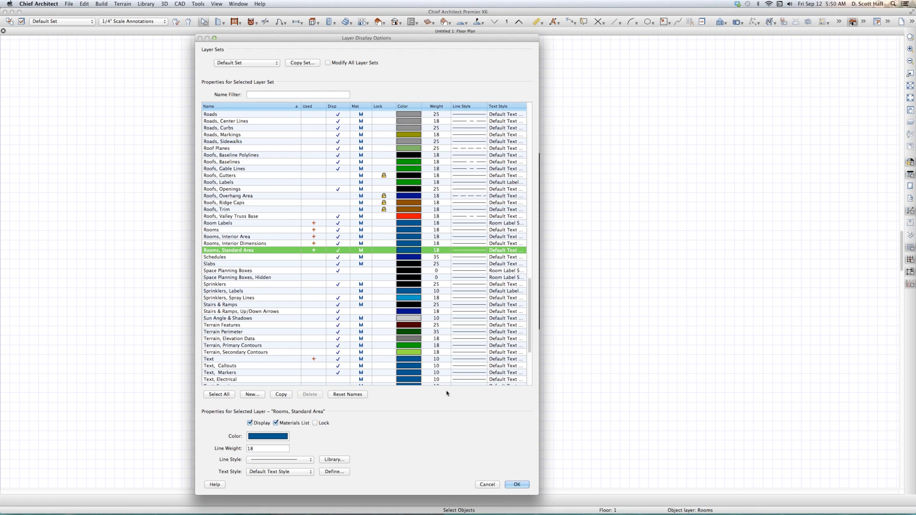
click(516, 485)
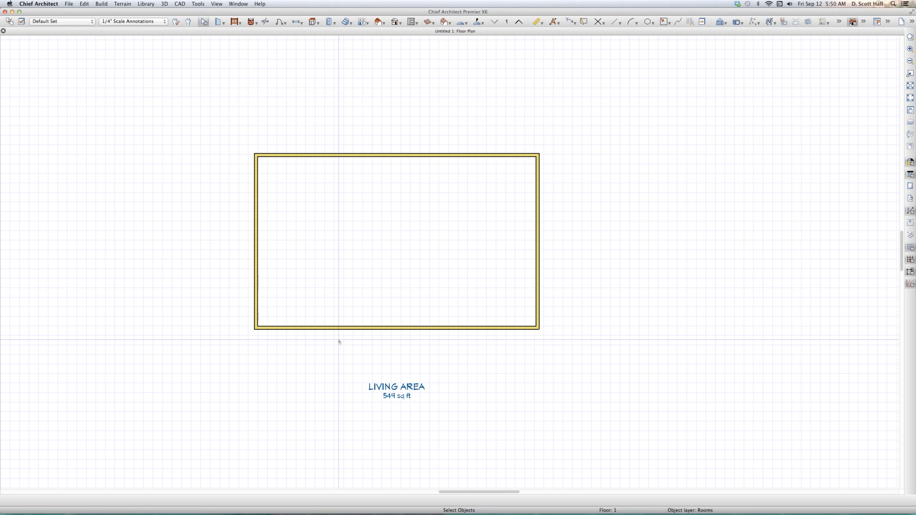
Step: Set the type of the rectangular room to Deck
click(407, 241)
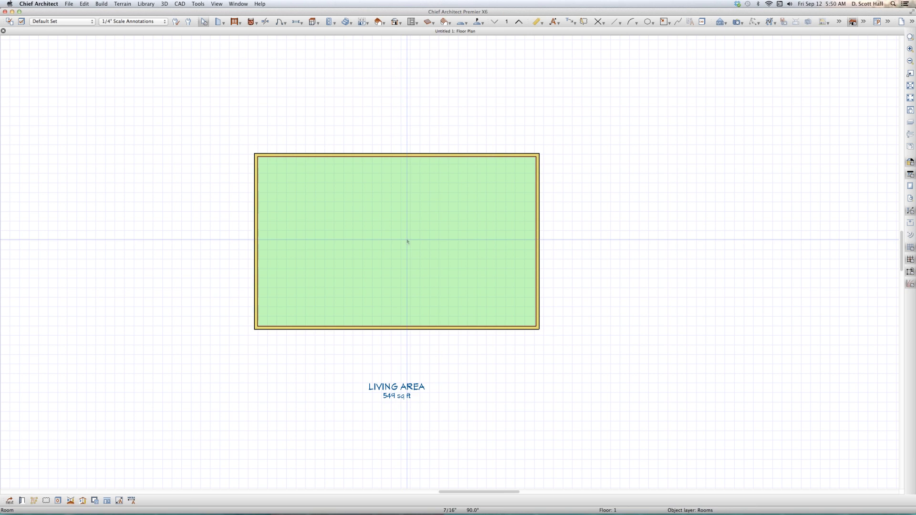
double_click(408, 242)
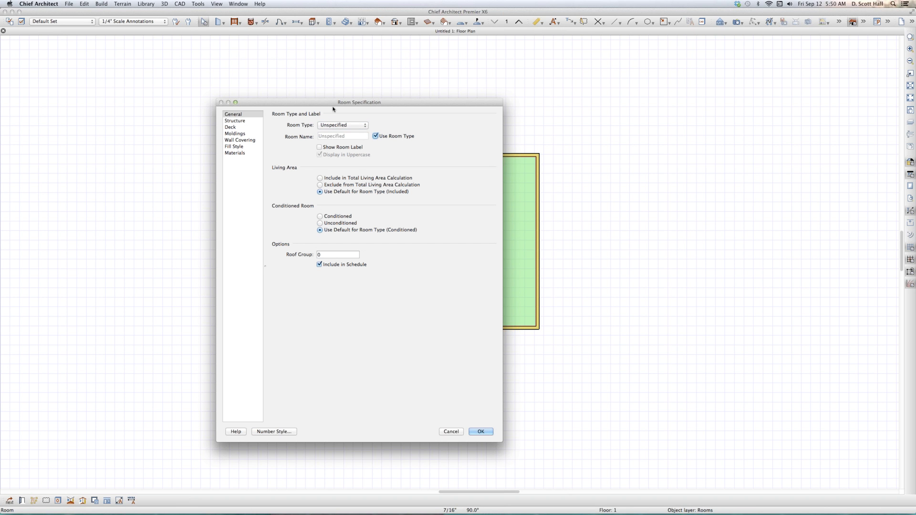
click(352, 125)
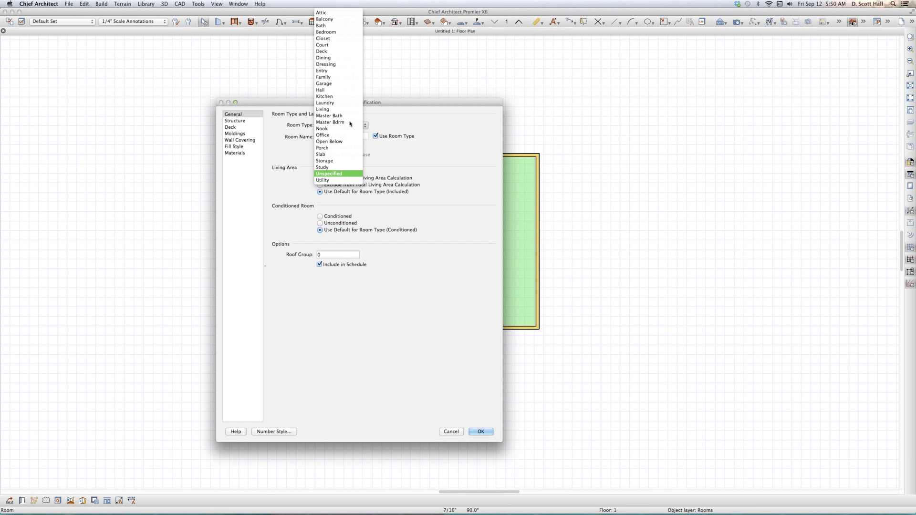
click(329, 52)
key(Return)
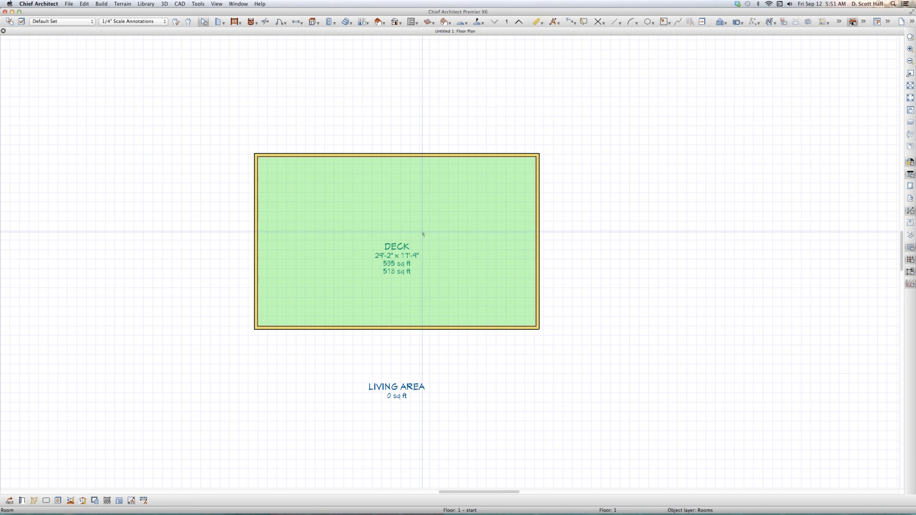
click(150, 340)
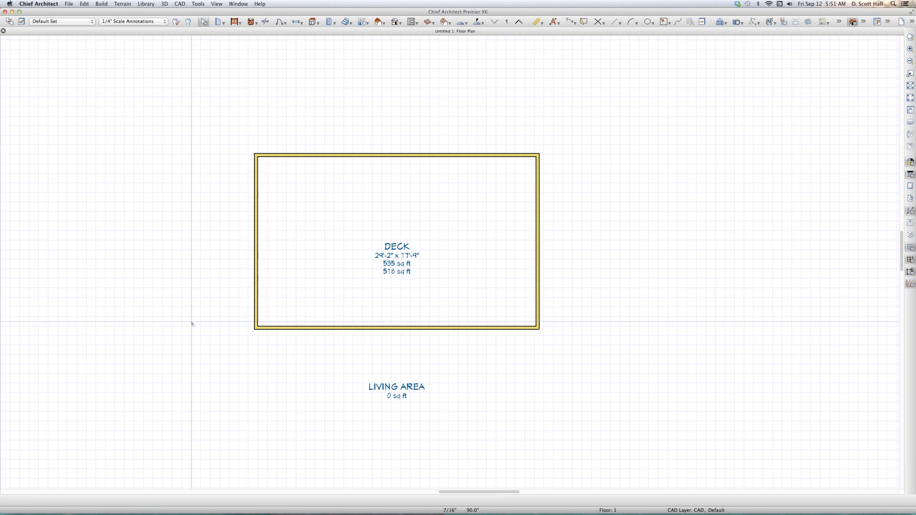
Step: Change the room type from Deck to Dining
click(448, 274)
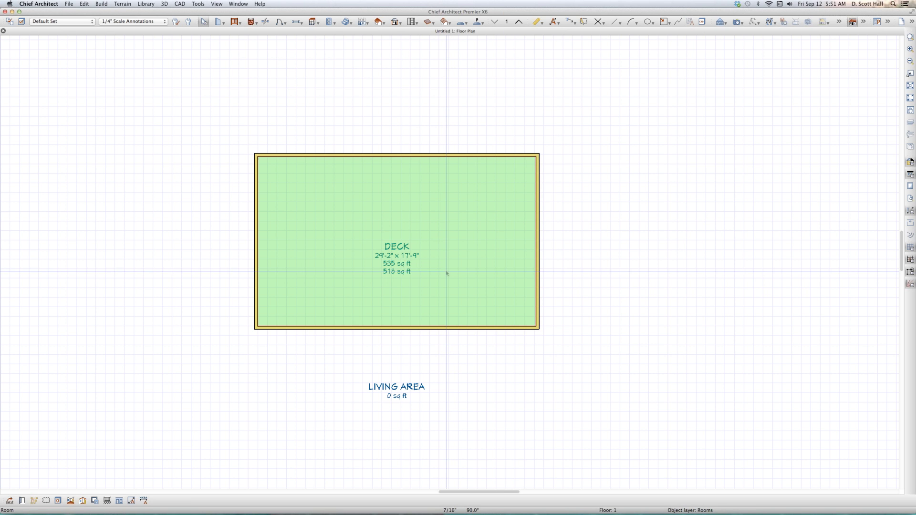
double_click(445, 273)
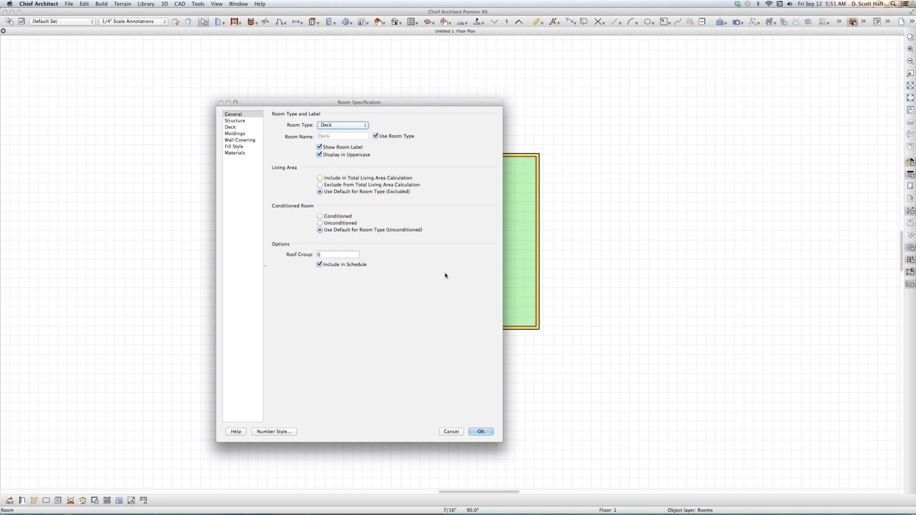
key(Escape)
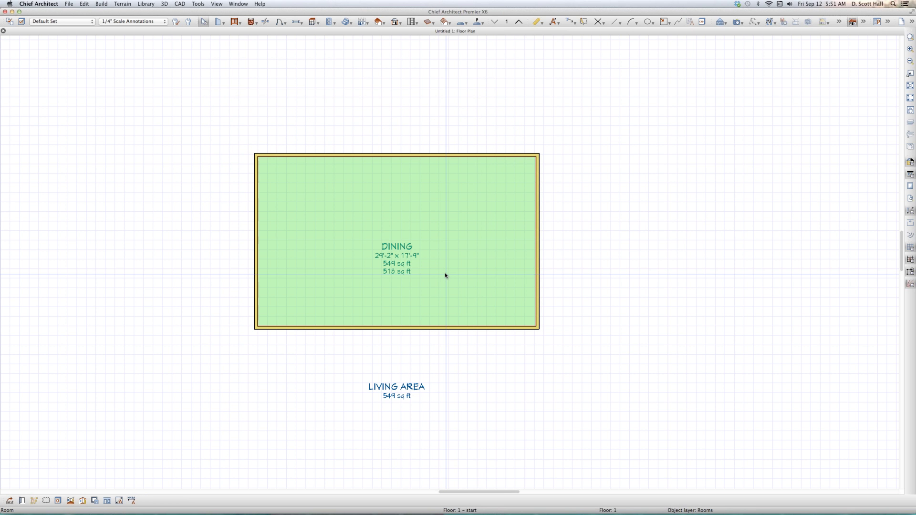
key(Escape)
Step: Split the Dining room with a vertical wall about 19'-4" from its left side and draw a detached rectangular room of about 152 sq ft
key(w)
mouse_move(445, 158)
mouse_down()
mouse_move(464, 320)
mouse_move(448, 329)
mouse_up()
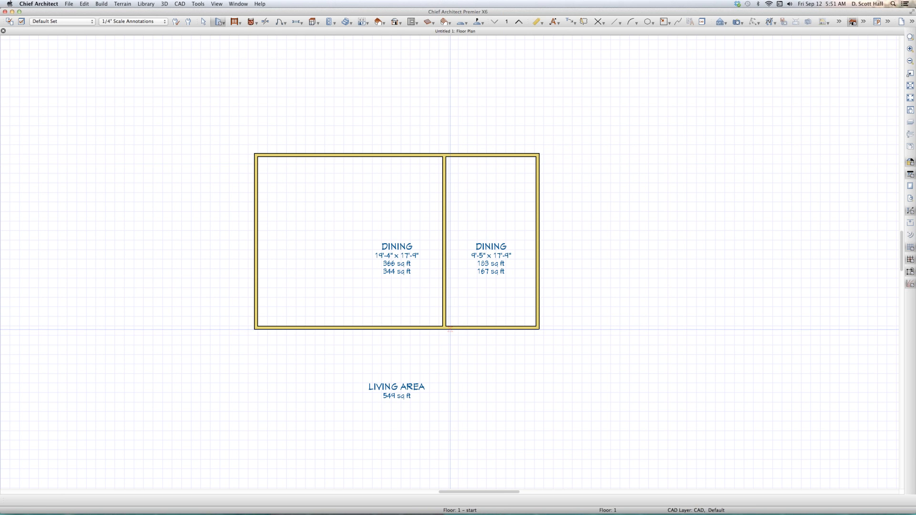
scroll(436, 307, down, 1)
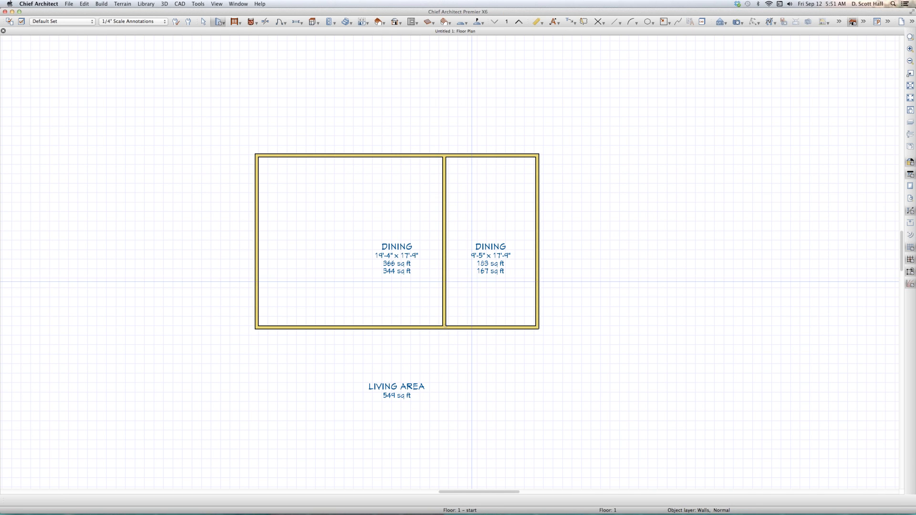
mouse_move(623, 201)
mouse_down()
mouse_move(765, 202)
mouse_move(765, 296)
mouse_move(619, 297)
mouse_move(624, 202)
mouse_move(647, 231)
mouse_move(627, 208)
mouse_up()
key(Escape)
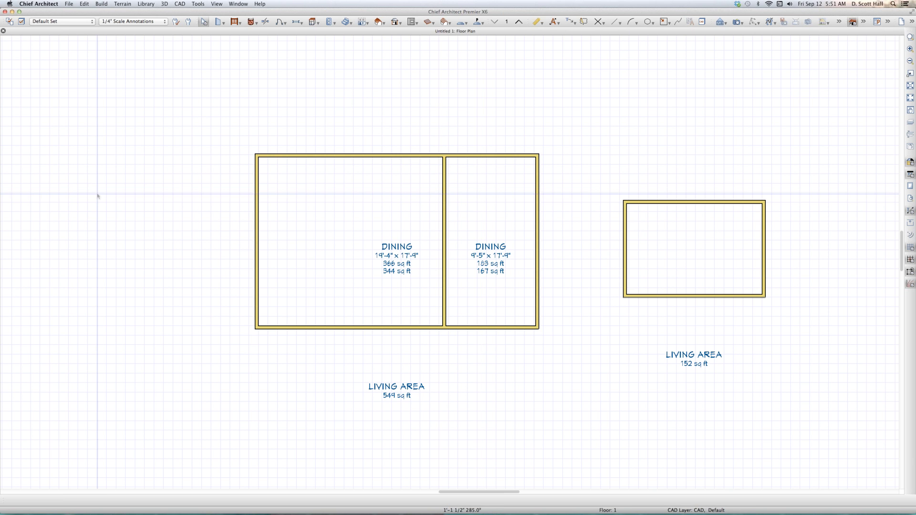
Step: Delete all walls and labels from the plan and draw a new closed rectangular room about 22'-5" by 13'-7"
drag(79, 96, 839, 375)
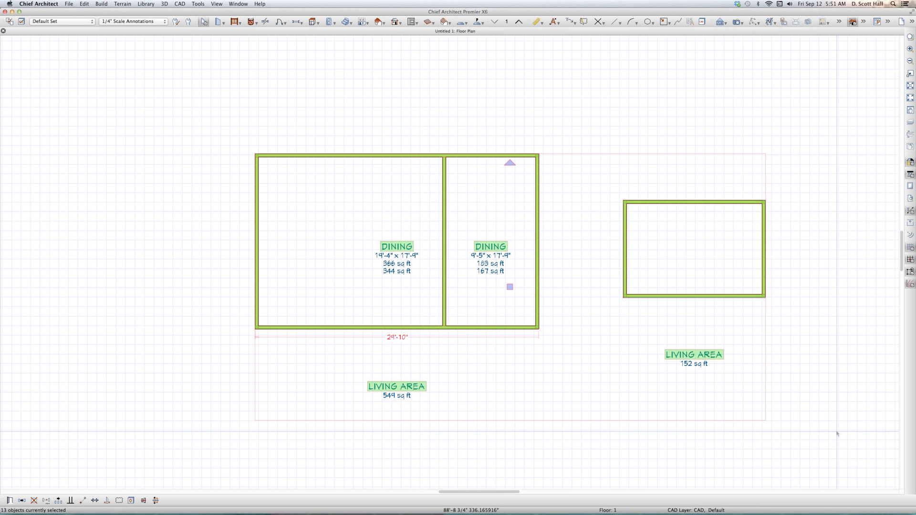
key(Delete)
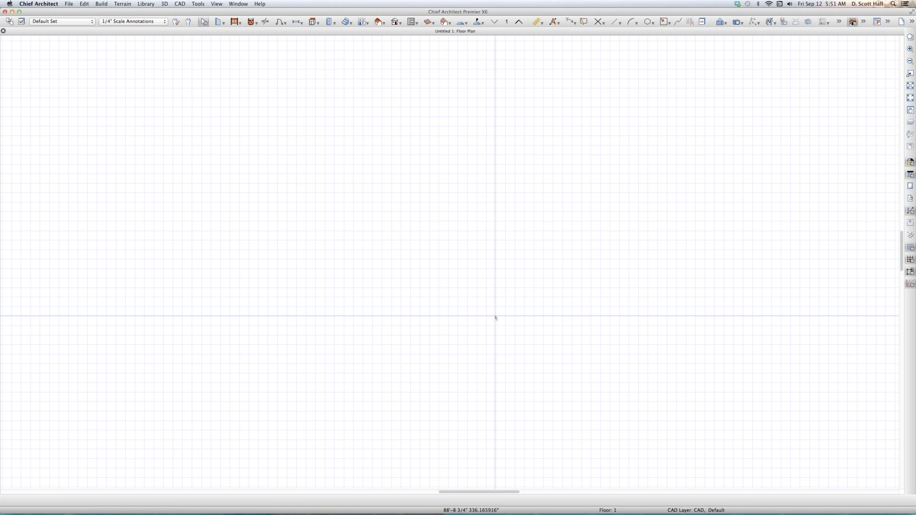
key(w)
drag(508, 304, 299, 305)
drag(299, 305, 299, 179)
mouse_move(298, 179)
mouse_down()
mouse_move(519, 173)
mouse_move(511, 178)
mouse_move(507, 304)
mouse_up()
key(space)
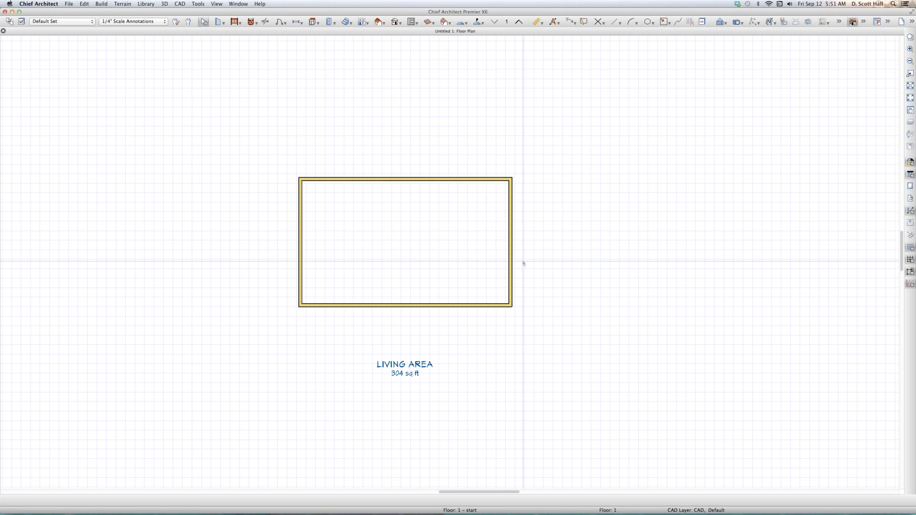
Step: Select the exterior room around the new walls and review its wall covering and material specification
click(512, 285)
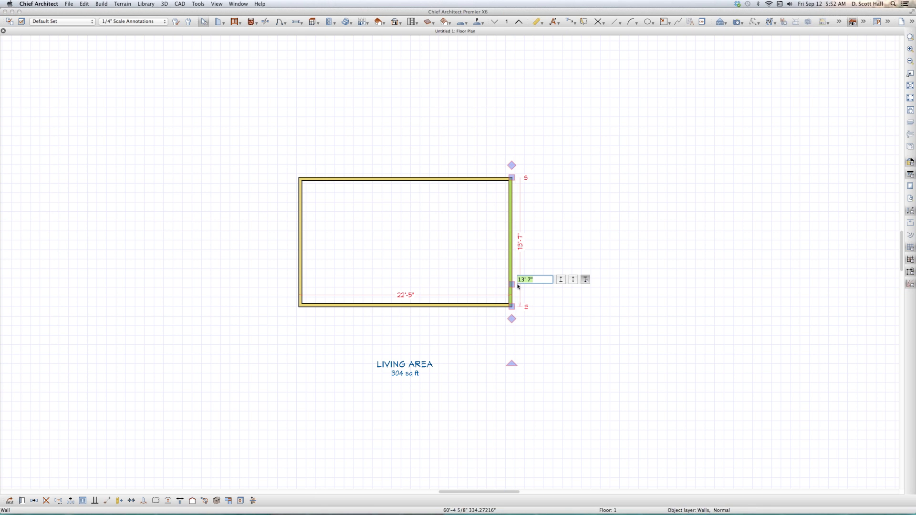
click(493, 317)
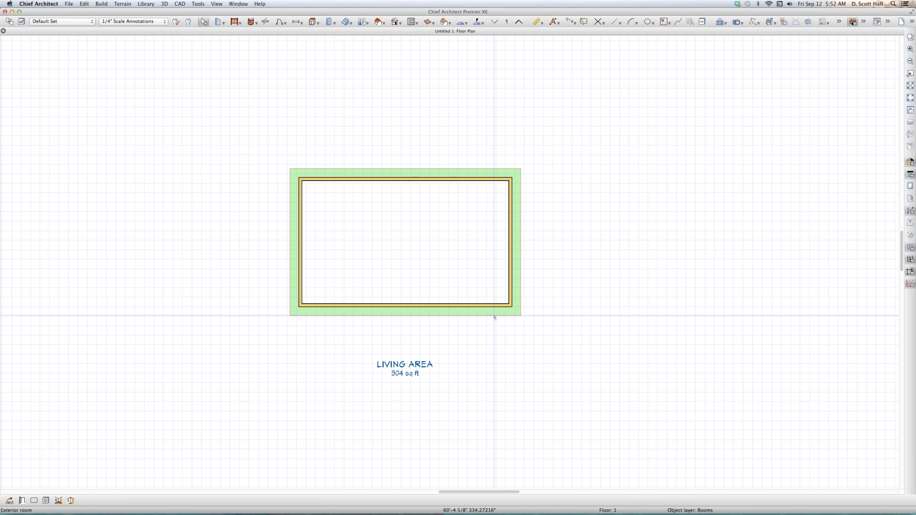
double_click(493, 317)
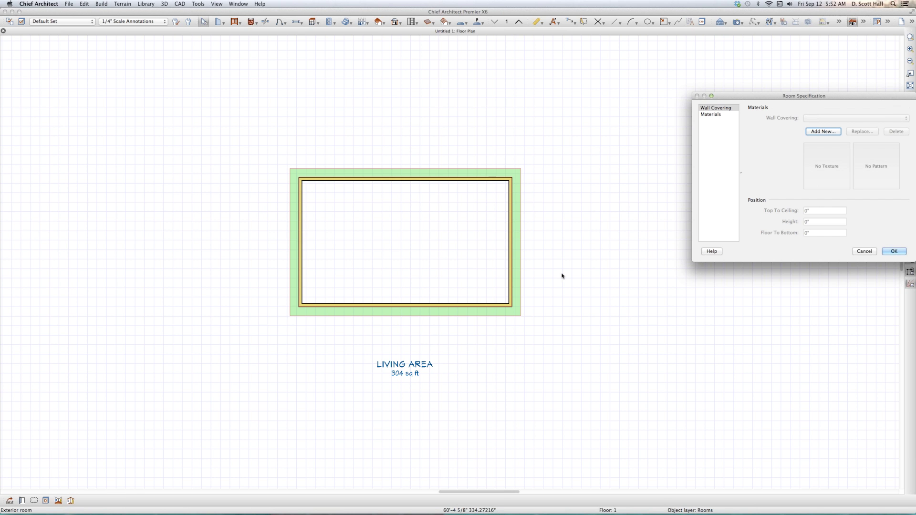
click(854, 248)
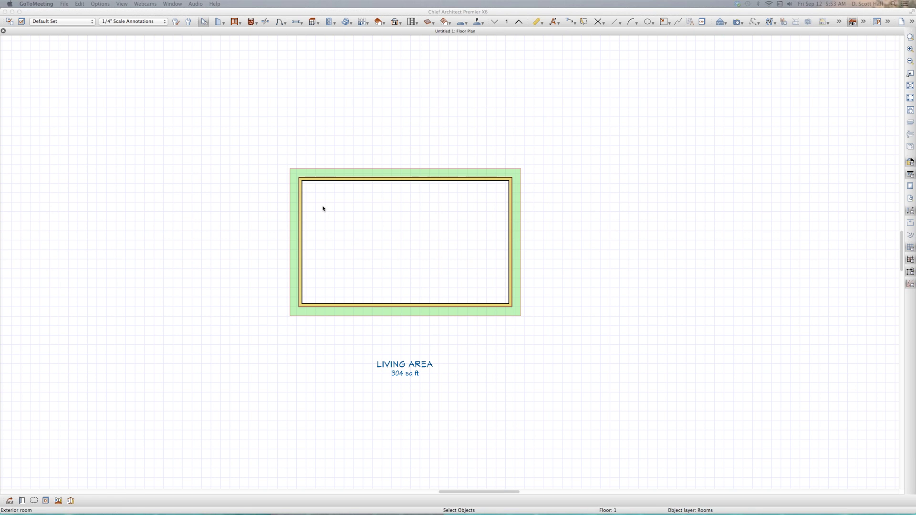
Step: Move the left and top walls outward to enlarge the room to about 30'-6" by 20'-10"
click(300, 232)
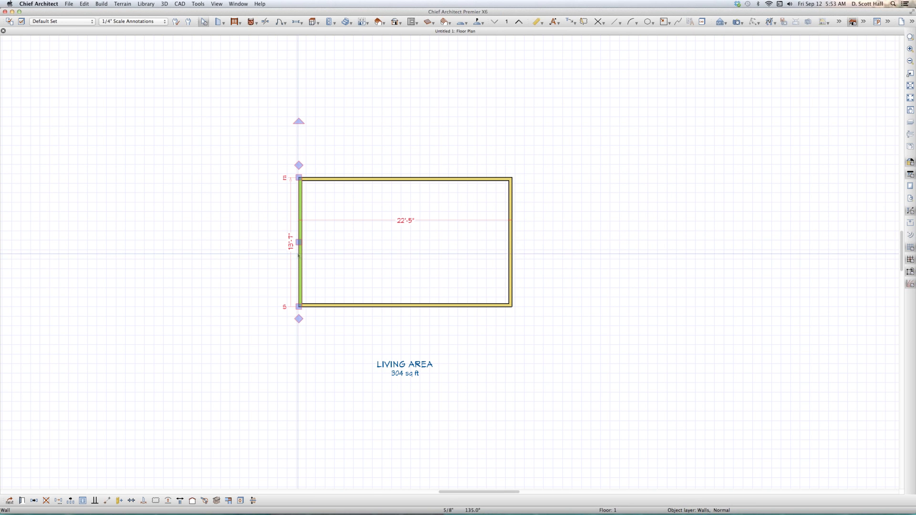
drag(301, 241, 221, 241)
click(382, 180)
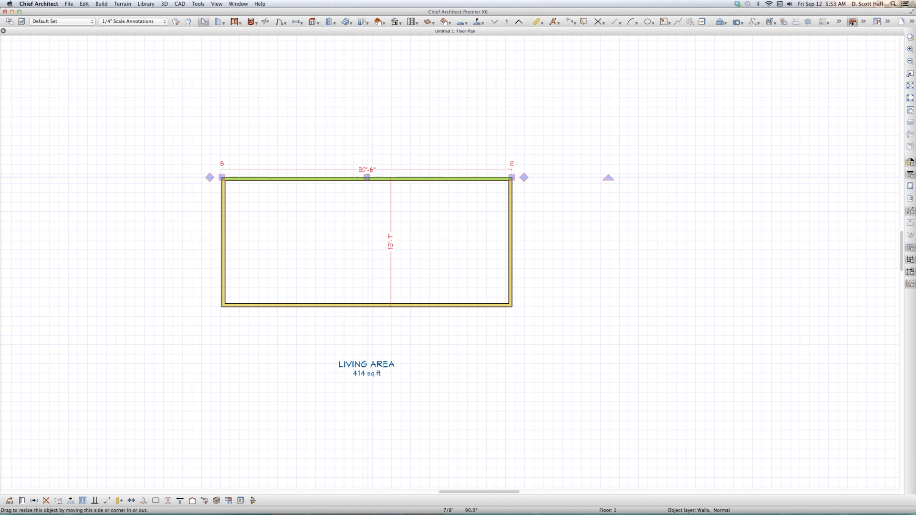
drag(382, 179, 382, 110)
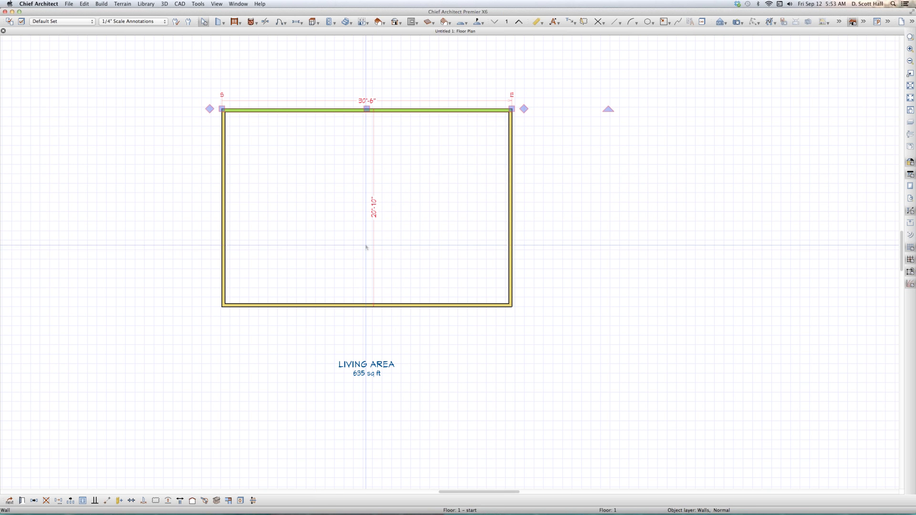
key(Escape)
Step: Select the room inside the enlarged rectangle and review its room type, name and label settings
click(302, 197)
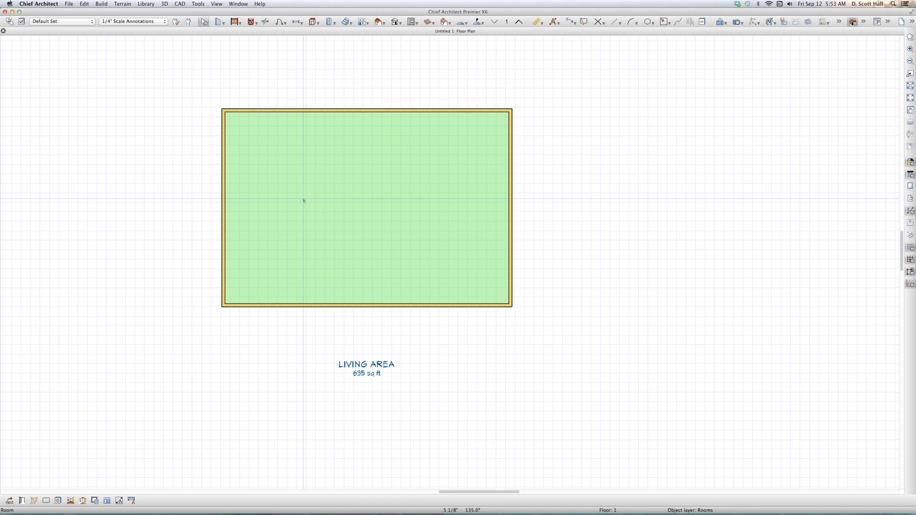
double_click(305, 203)
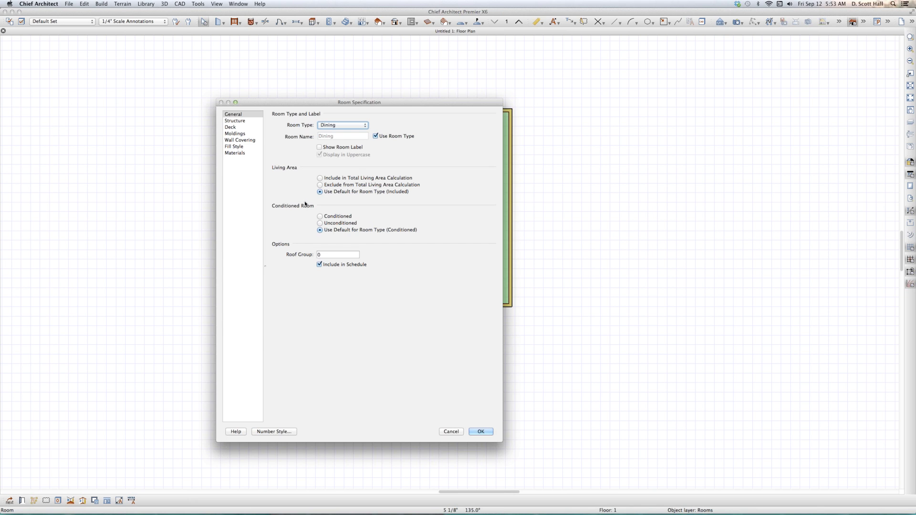
key(Return)
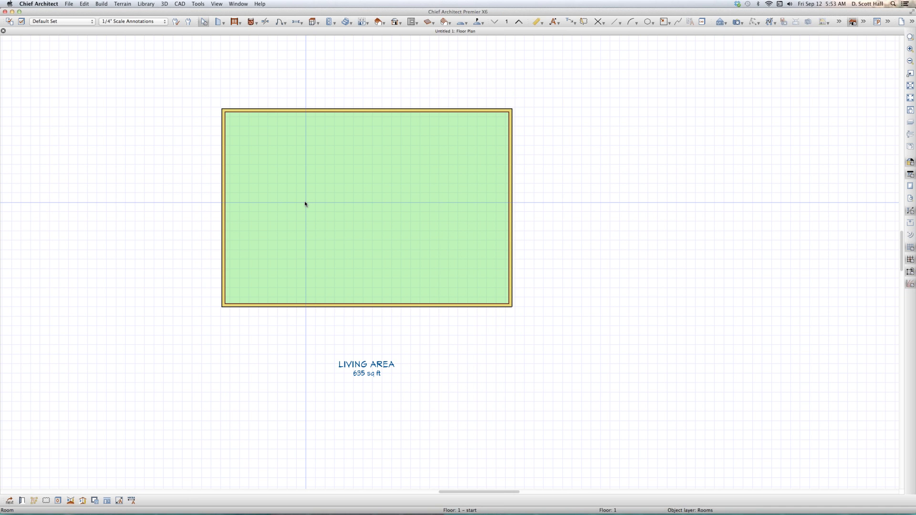
double_click(305, 203)
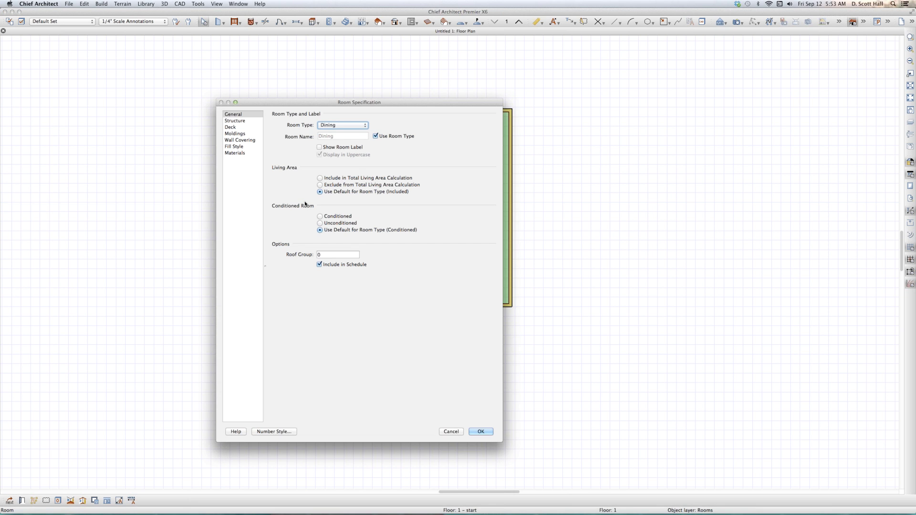
key(Return)
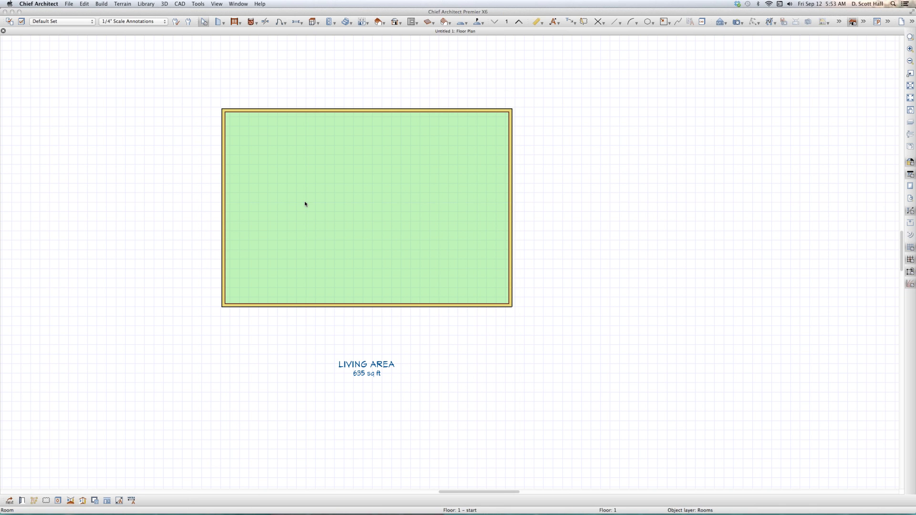
Step: Reselect the room and review the display settings of the room label and room area layers
click(134, 107)
click(425, 203)
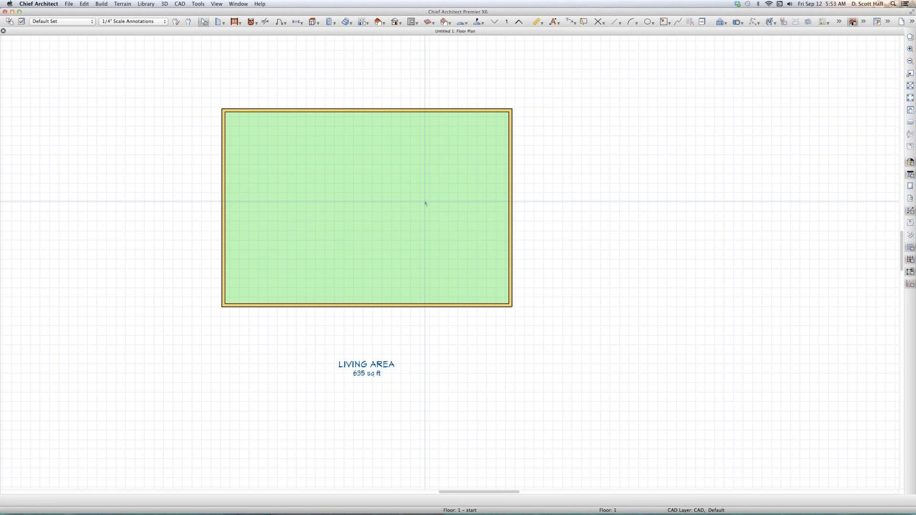
key(l)
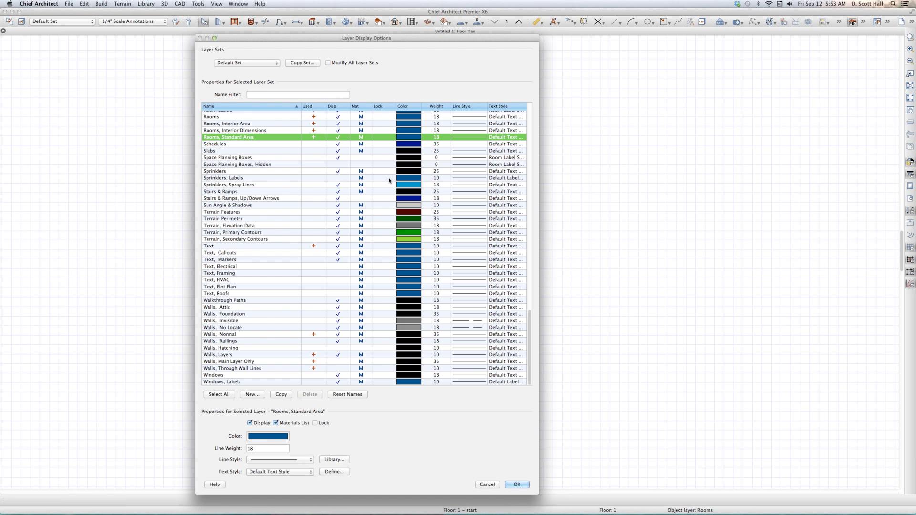
scroll(347, 148, up, 5)
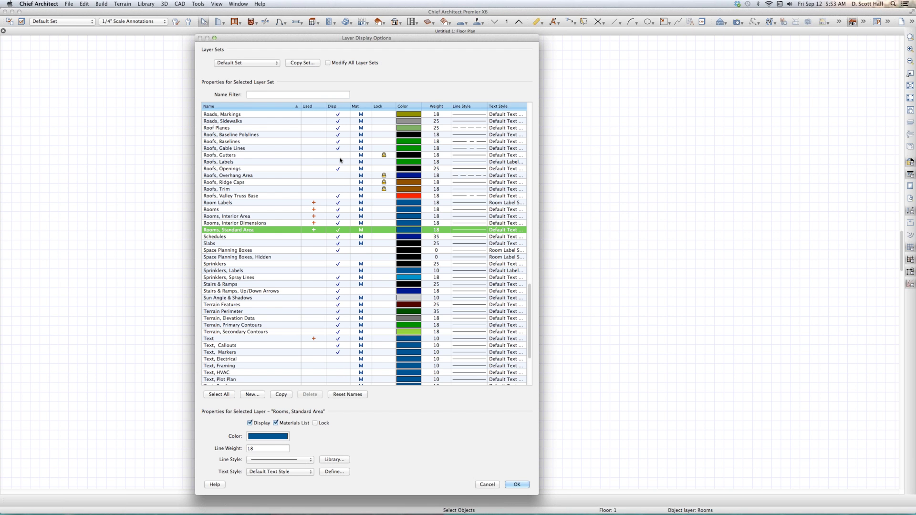
key(Return)
Step: Show the room label for the large room with the room type Dressing
click(365, 216)
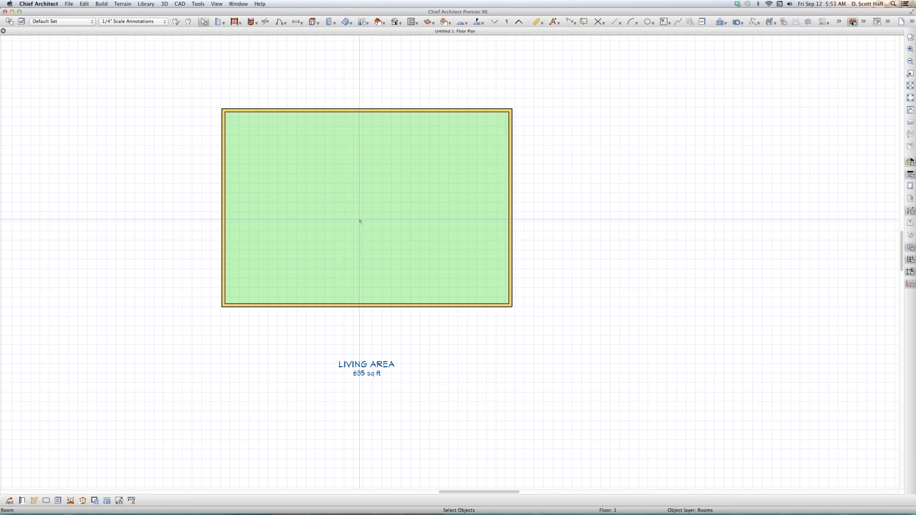
double_click(364, 216)
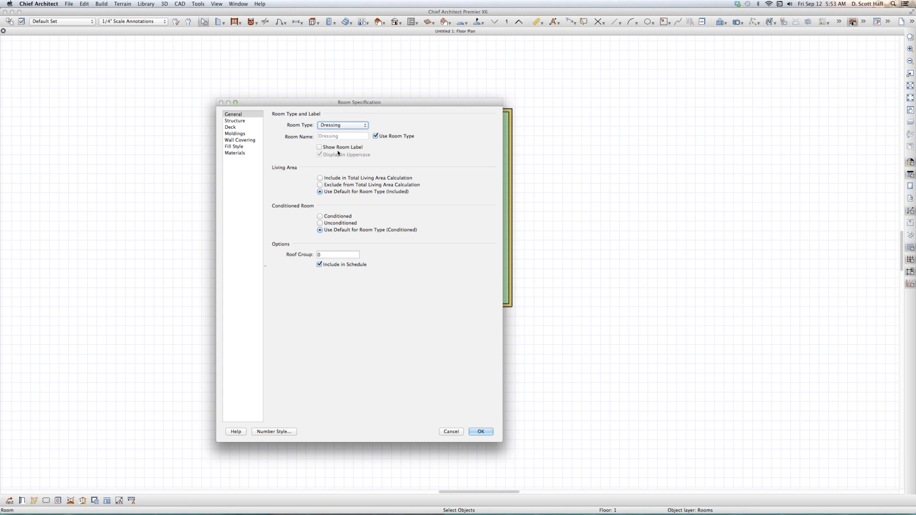
click(340, 147)
click(480, 432)
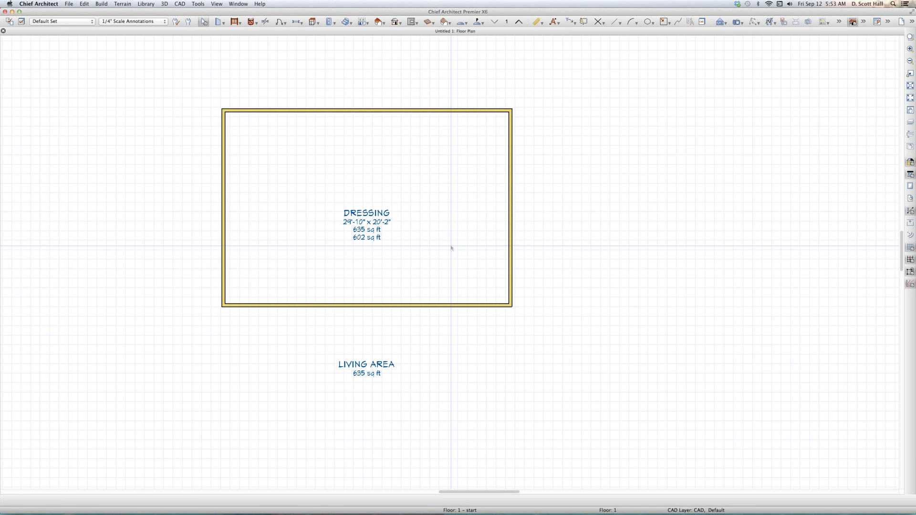
Step: Wall off an upper-right corner room about 9'-8" by 6'-9" and draw a detached rectangular room of about 52 sq ft to the right
key(w)
mouse_move(512, 179)
mouse_down()
mouse_move(413, 180)
mouse_move(424, 108)
mouse_move(415, 109)
mouse_up()
scroll(337, 340, down, 3)
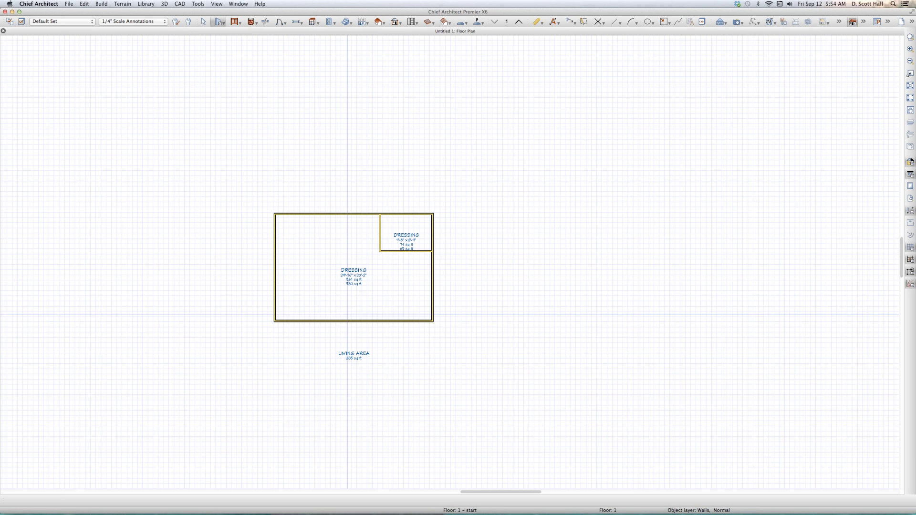
scroll(347, 303, up, 3)
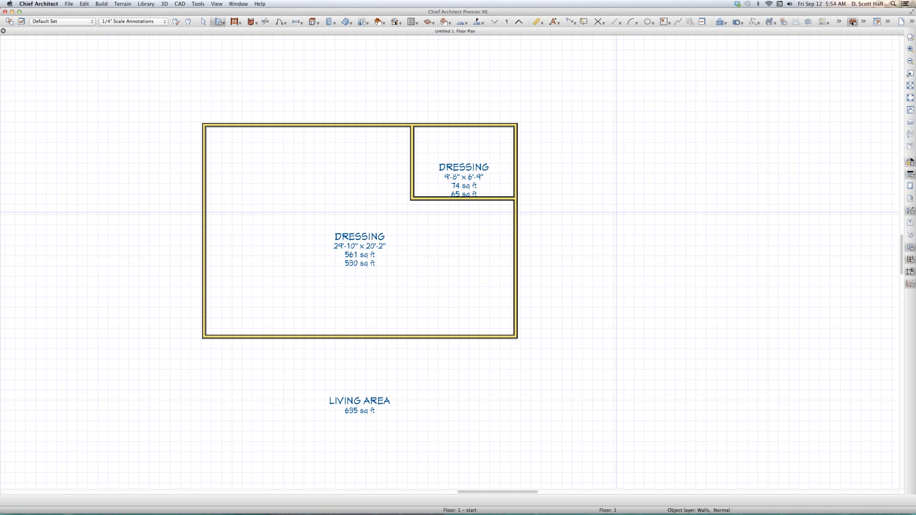
mouse_move(648, 218)
mouse_down()
mouse_move(729, 219)
mouse_move(729, 282)
mouse_move(646, 282)
mouse_move(647, 218)
mouse_up()
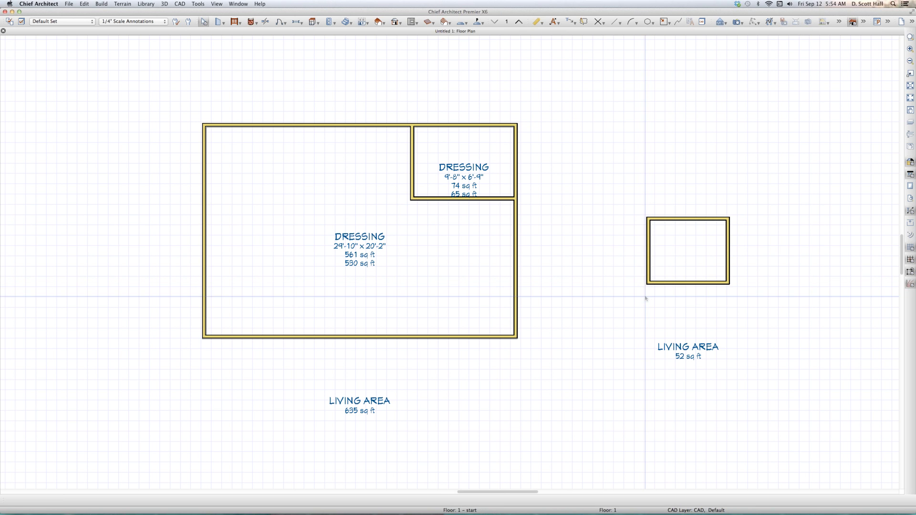
click(698, 238)
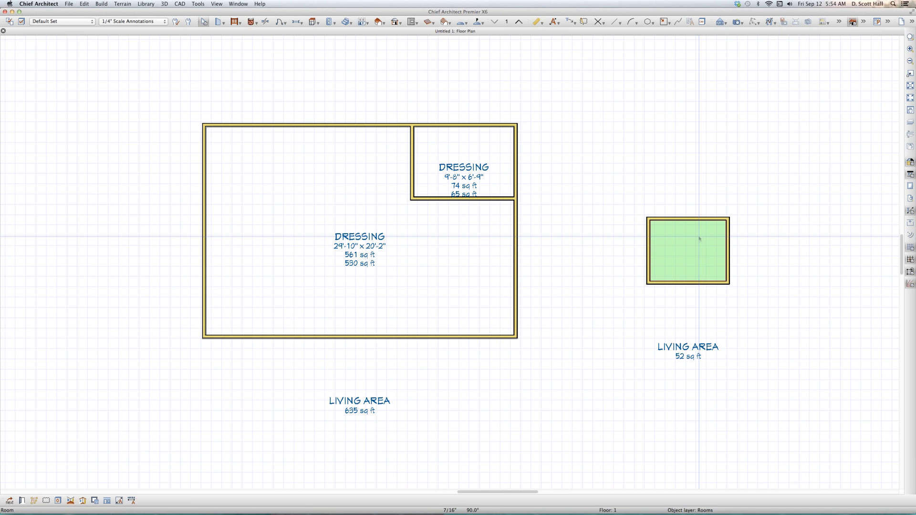
Step: Draw three walls above the large room's top wall to enclose an adjoining room, and select that room
scroll(682, 334, down, 3)
scroll(546, 174, up, 3)
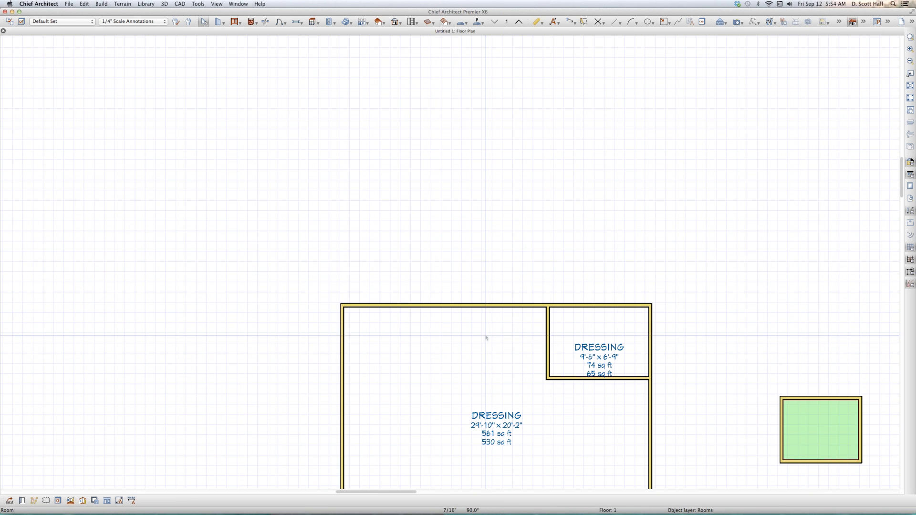
key(w)
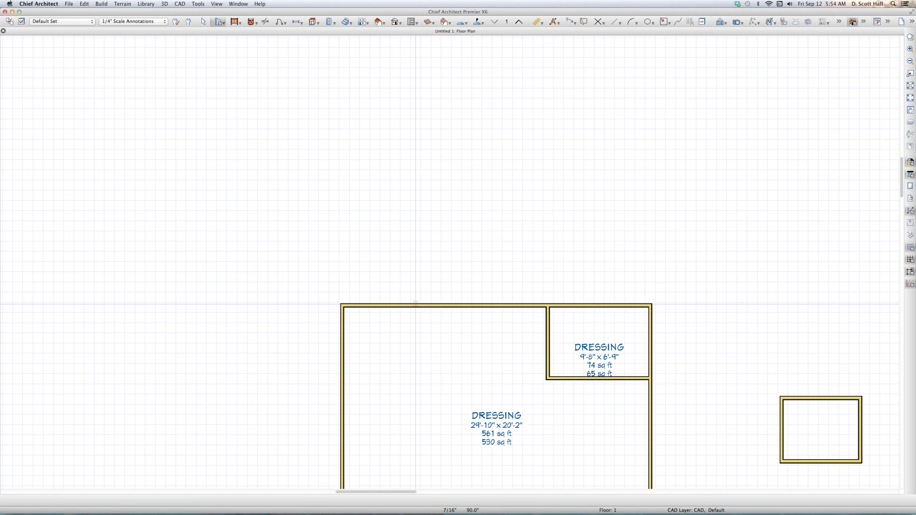
click(416, 305)
click(417, 182)
click(595, 189)
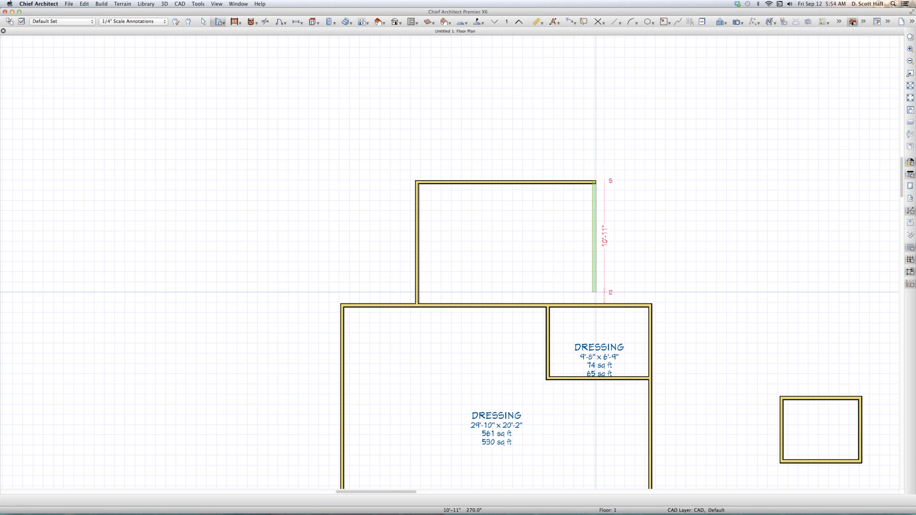
click(596, 301)
key(space)
click(528, 238)
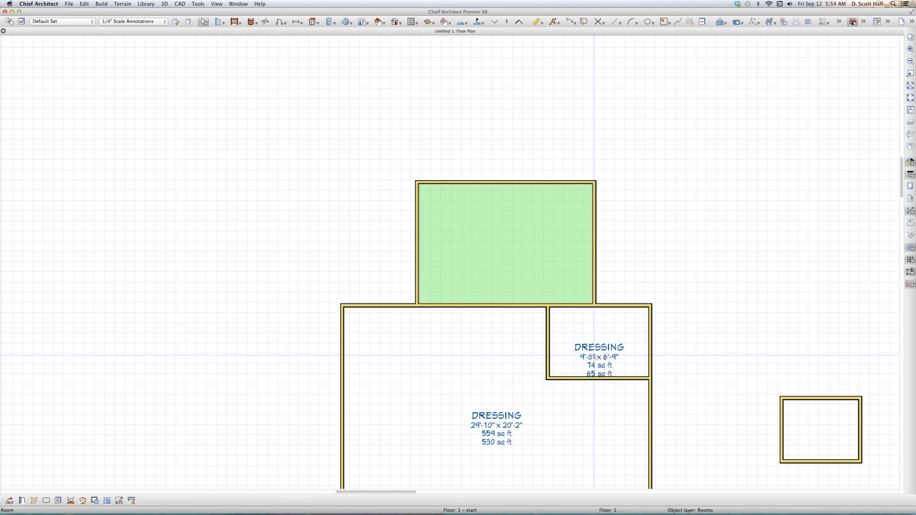
Step: Select the corner room's DRESSING label and examine the dimension and area lines beneath it
click(593, 353)
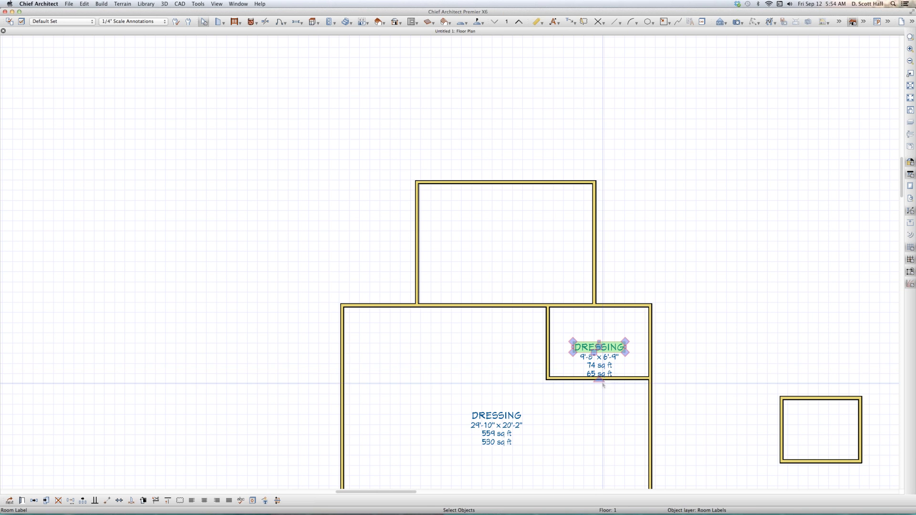
scroll(603, 364, up, 5)
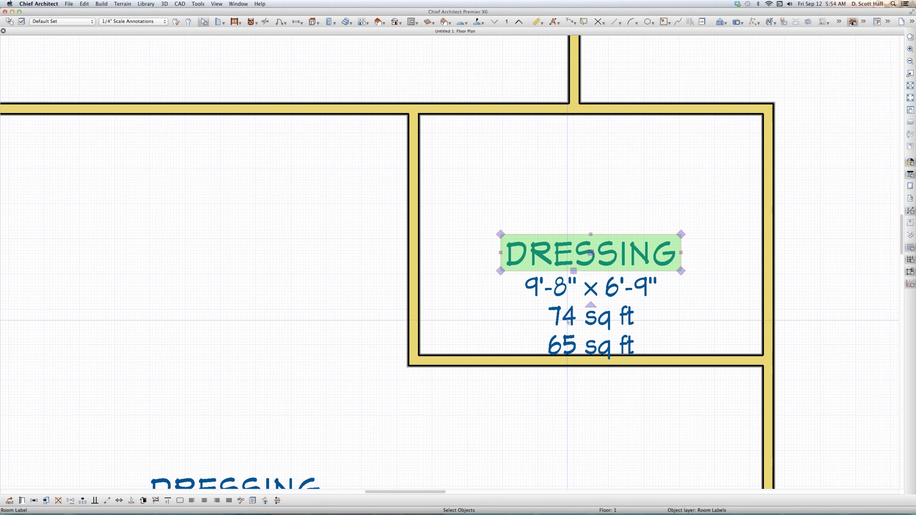
scroll(568, 322, down, 5)
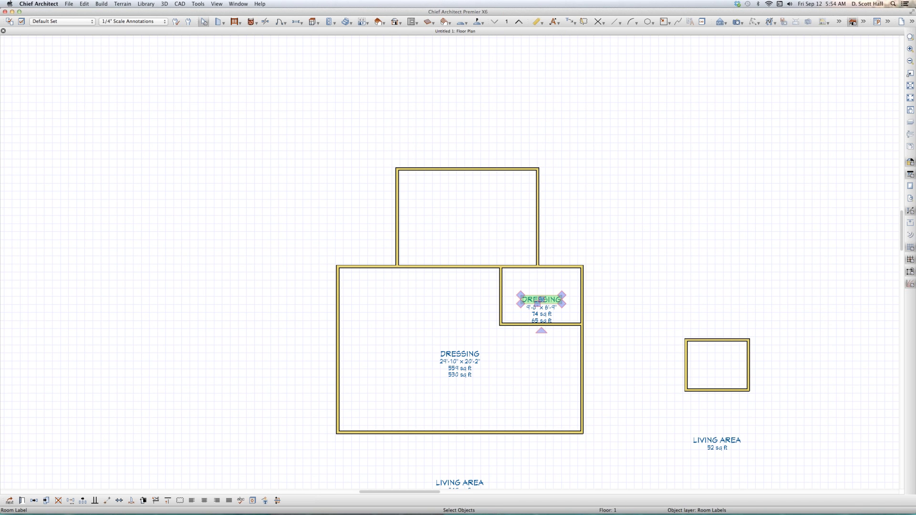
Step: Open the "PLAN 1 JUNK" plan file from the client's job folder
click(346, 96)
key(super+o)
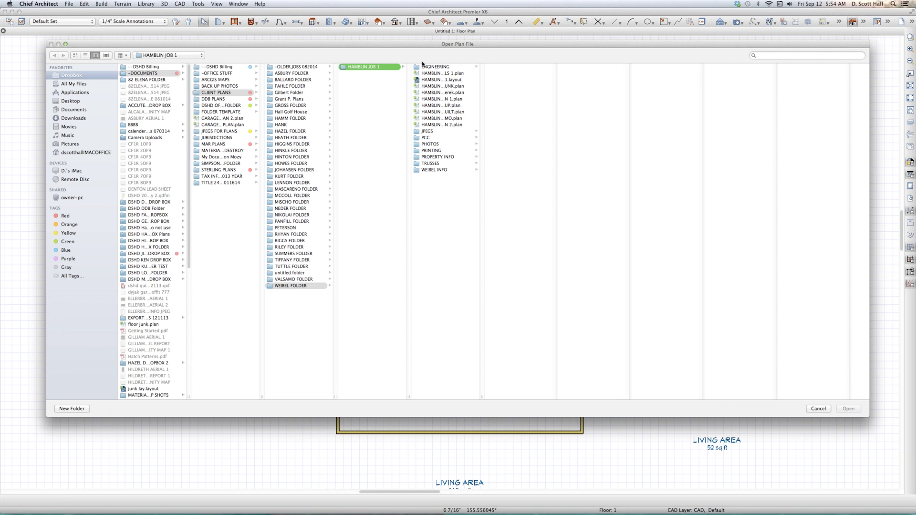
double_click(457, 87)
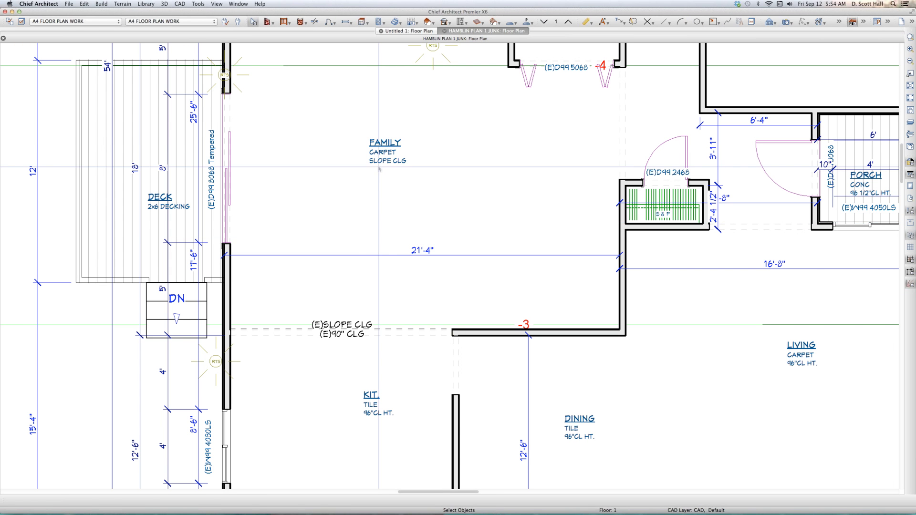
Step: Copy the FAMILY text label and paste the duplicate just below and to the right of the original
click(381, 151)
key(super+c)
key(super+v)
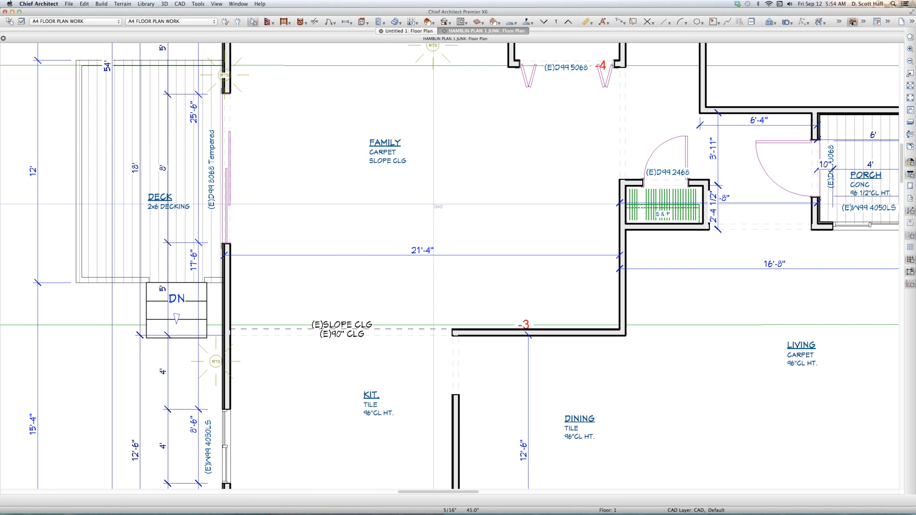
click(439, 183)
Step: Assign the duplicate FAMILY label to the layer Room Labels MINE_2
double_click(444, 180)
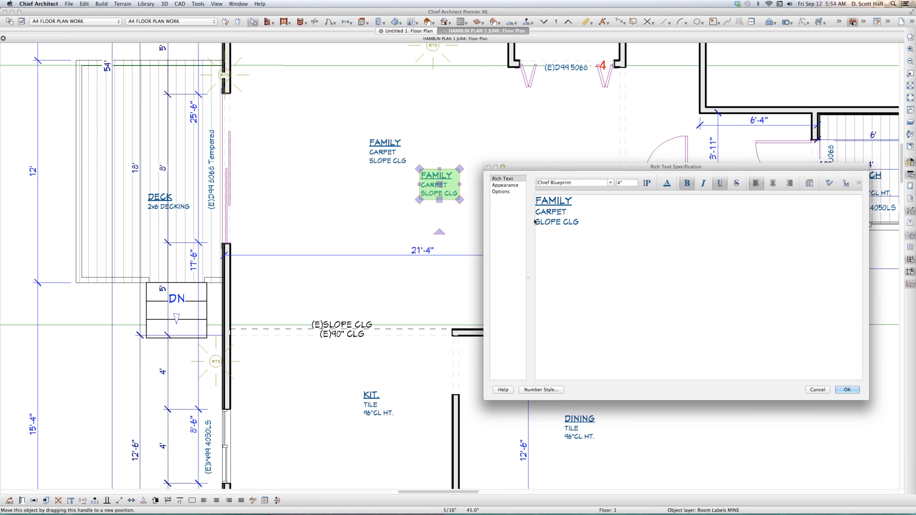
click(507, 187)
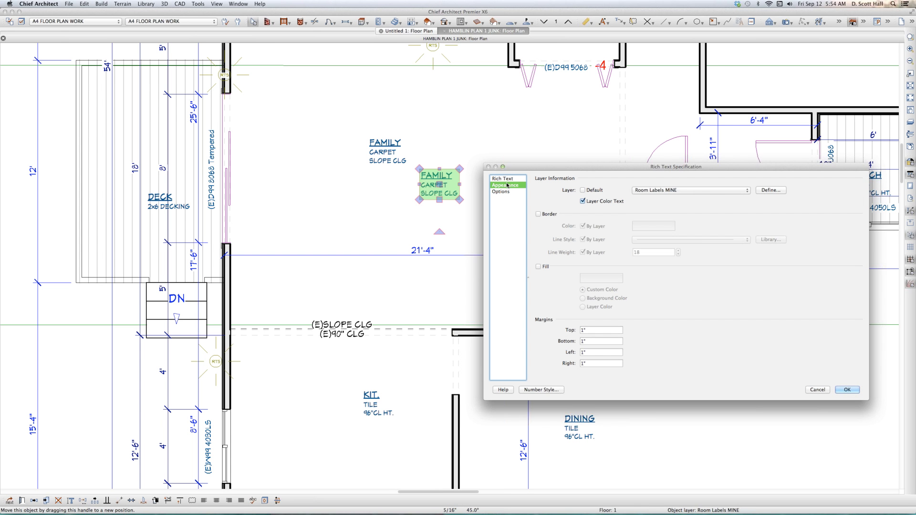
click(680, 191)
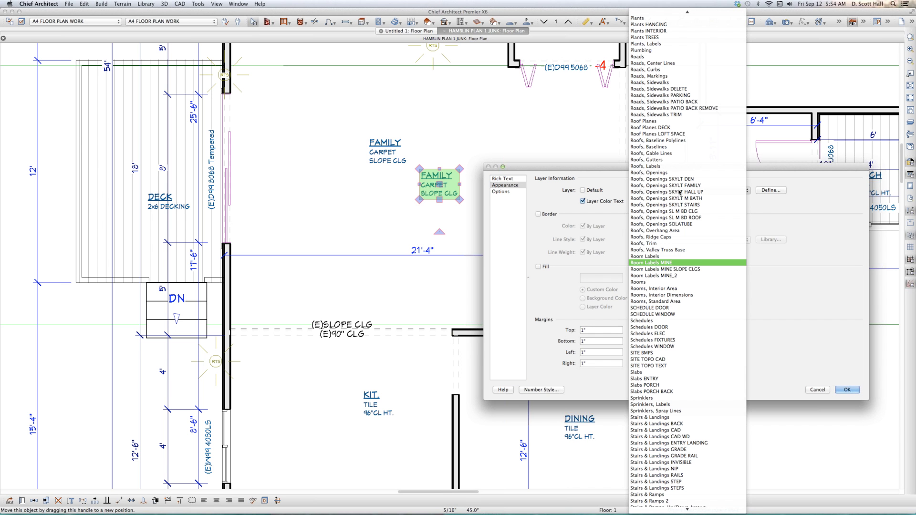
click(661, 276)
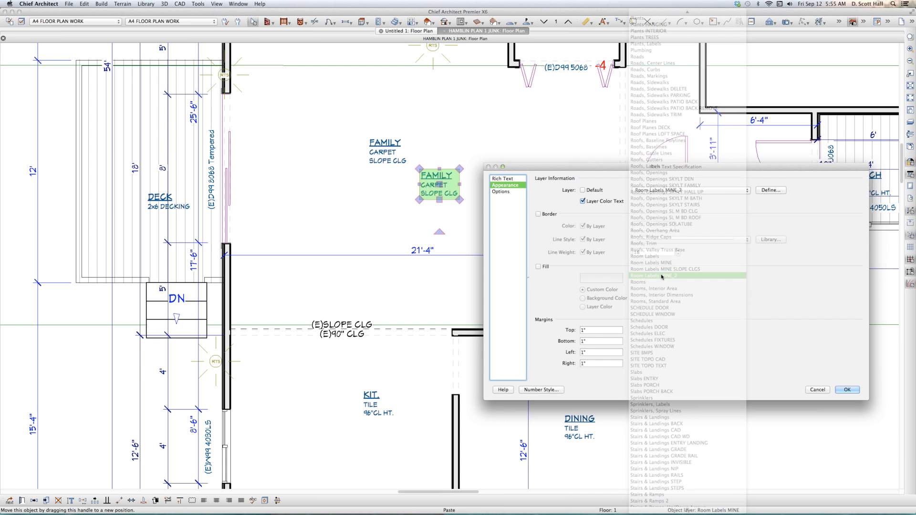
click(848, 390)
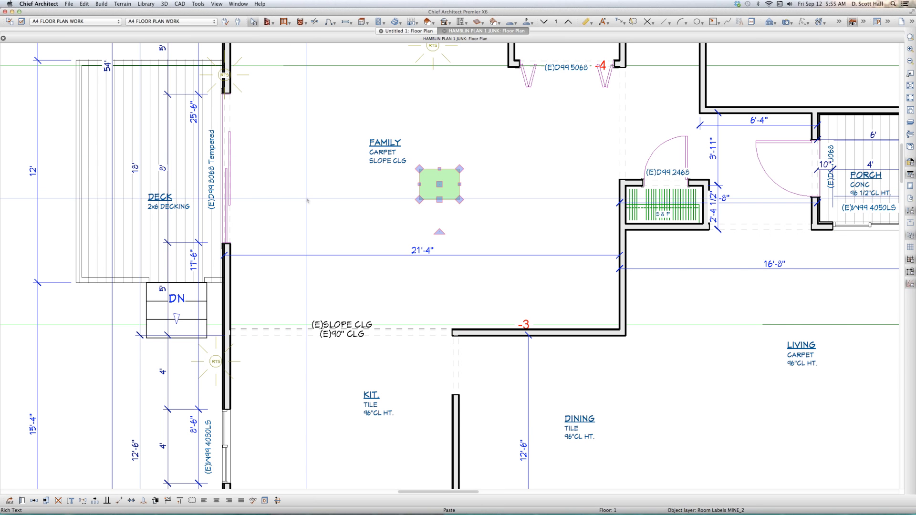
Step: Turn on the display of the Room Labels MINE_2 layer
key(l)
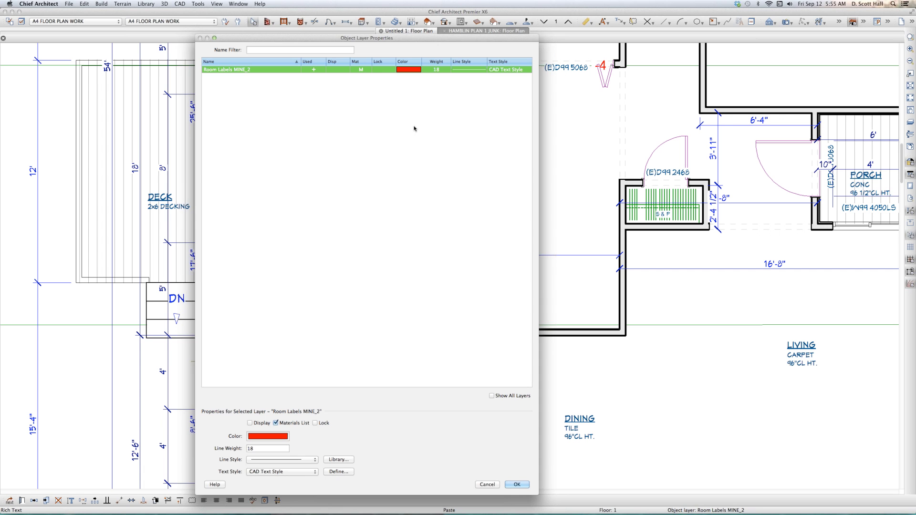
click(336, 70)
key(Return)
click(396, 205)
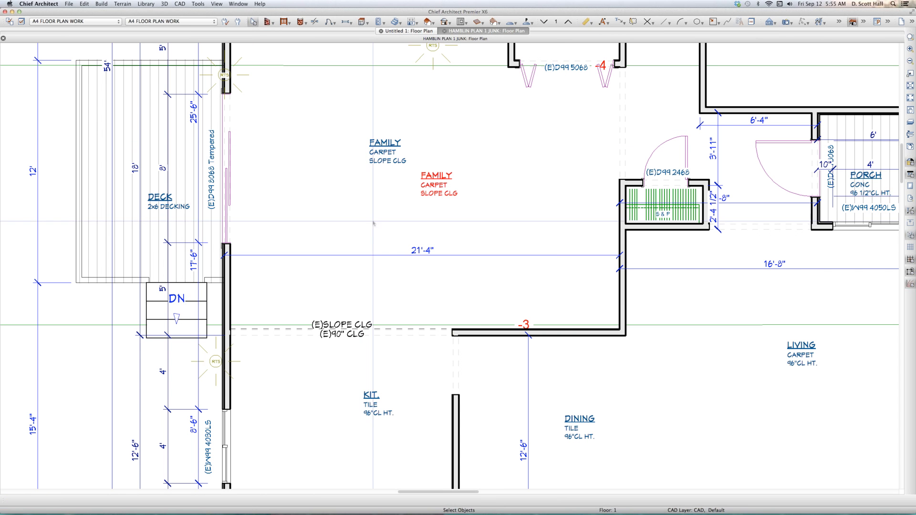
Step: Select the two FAMILY labels to compare them, and close the plan without saving
click(422, 182)
click(384, 152)
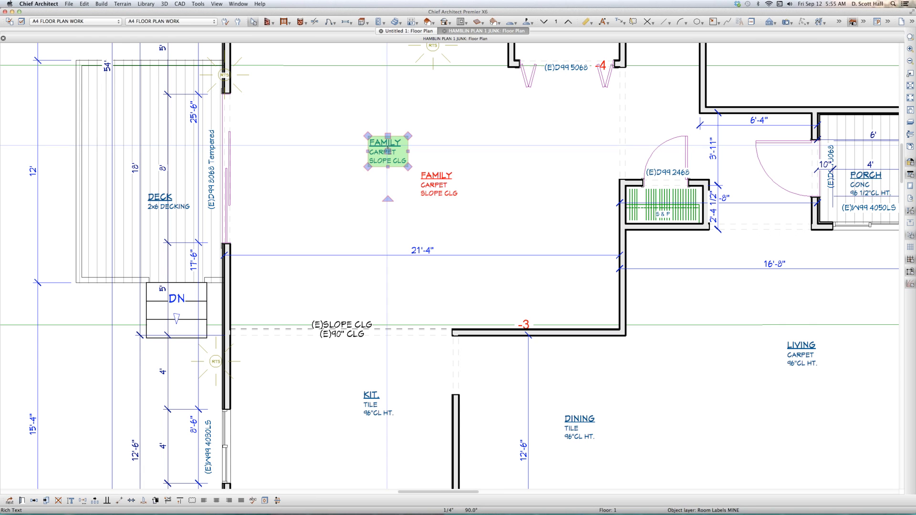
shift+click(428, 176)
key(super+c)
key(super+w)
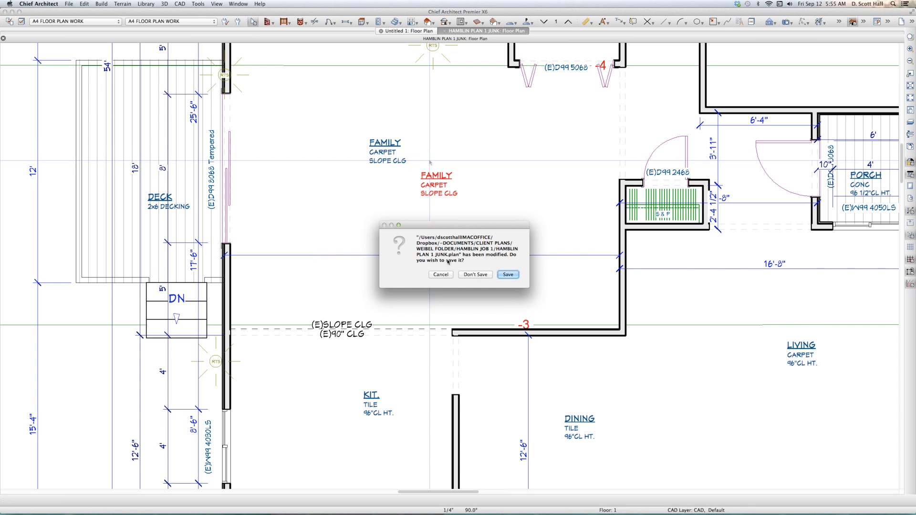
click(474, 275)
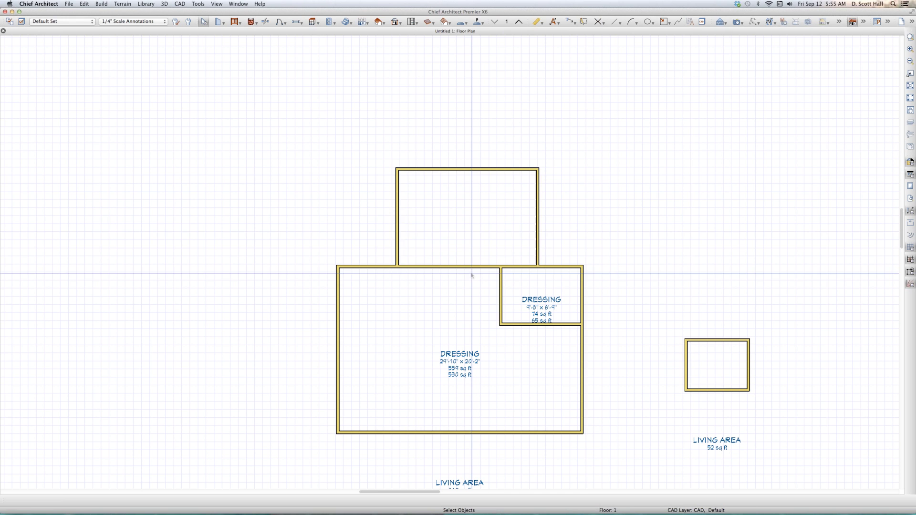
Step: Paste the two copied FAMILY text labels into the unlabelled room above the large DRESSING room
click(471, 200)
key(super+v)
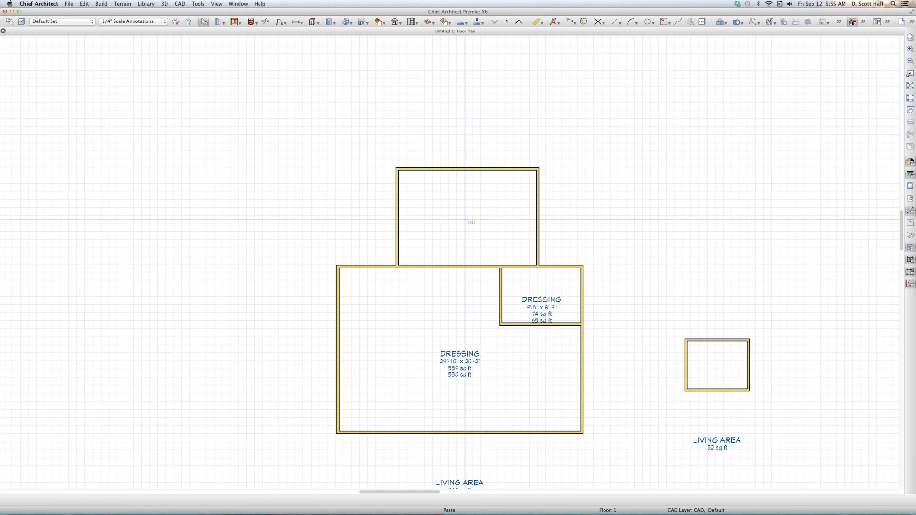
click(458, 227)
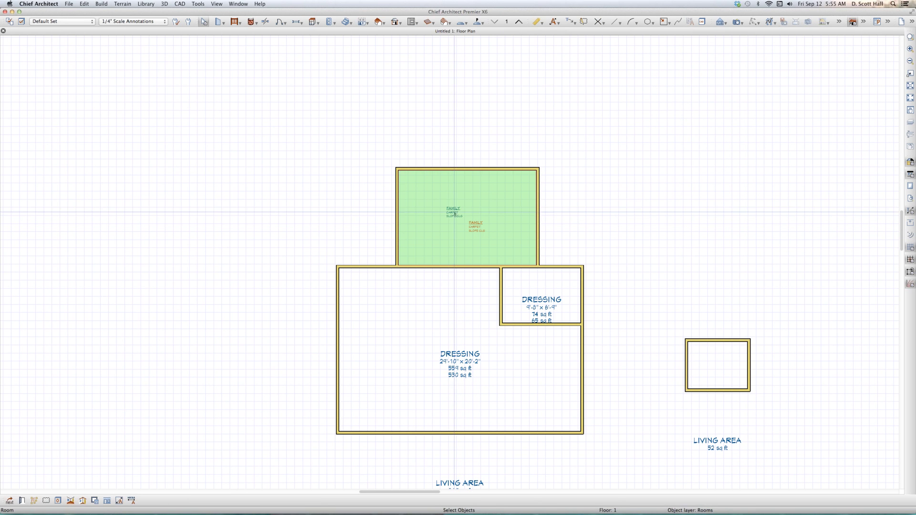
scroll(456, 204, up, 3)
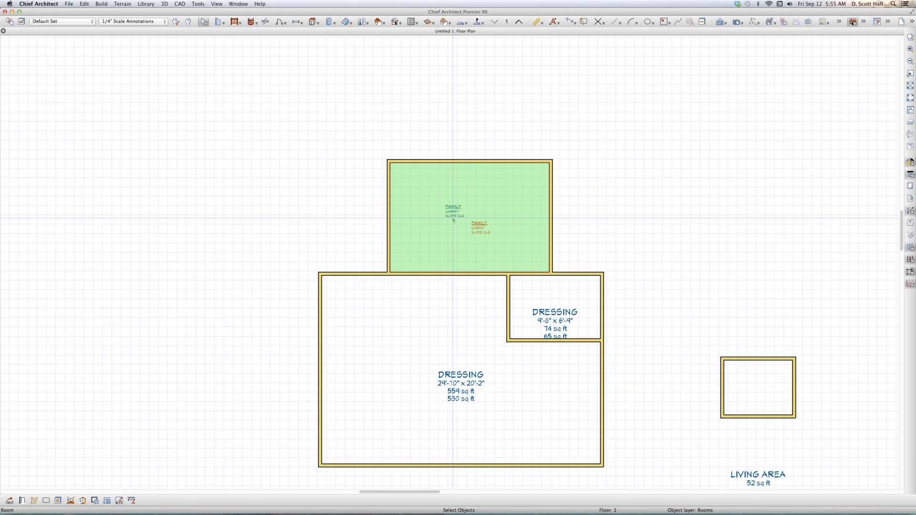
Step: Check which layer each of the two FAMILY text labels is assigned to in its rich text specification
click(452, 209)
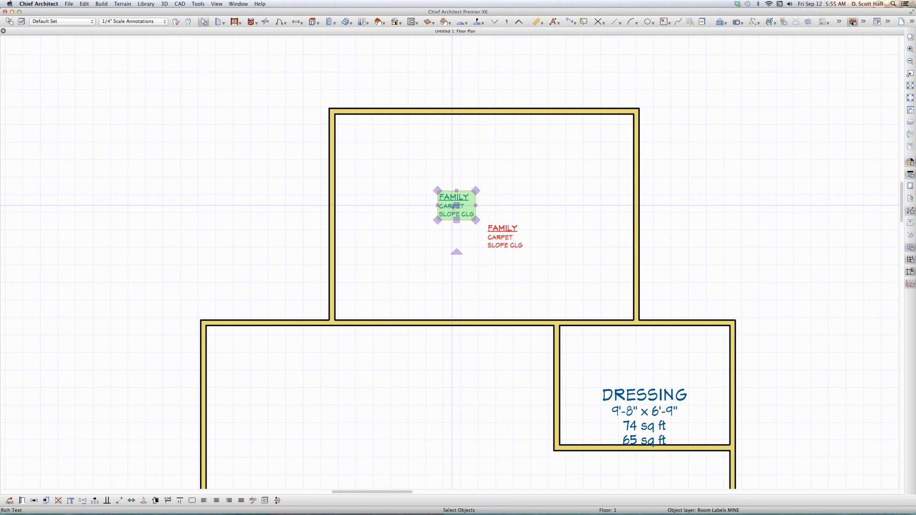
double_click(463, 198)
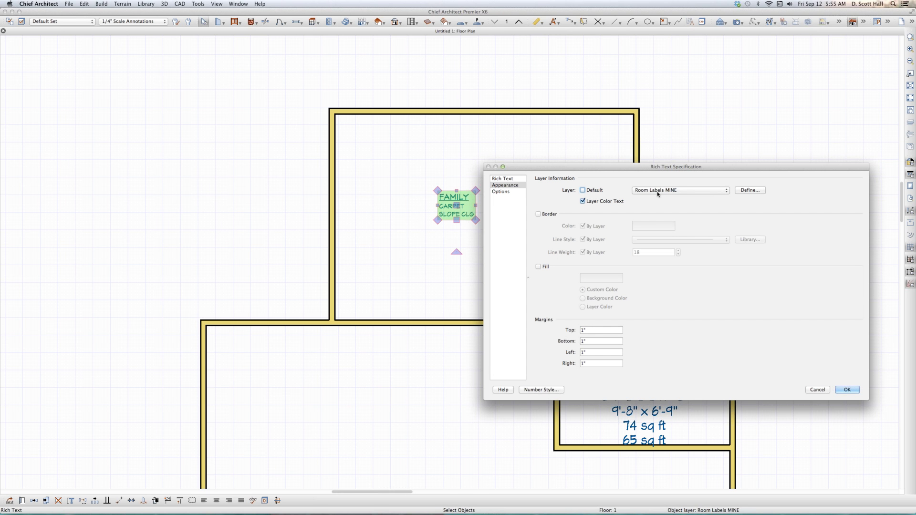
click(845, 390)
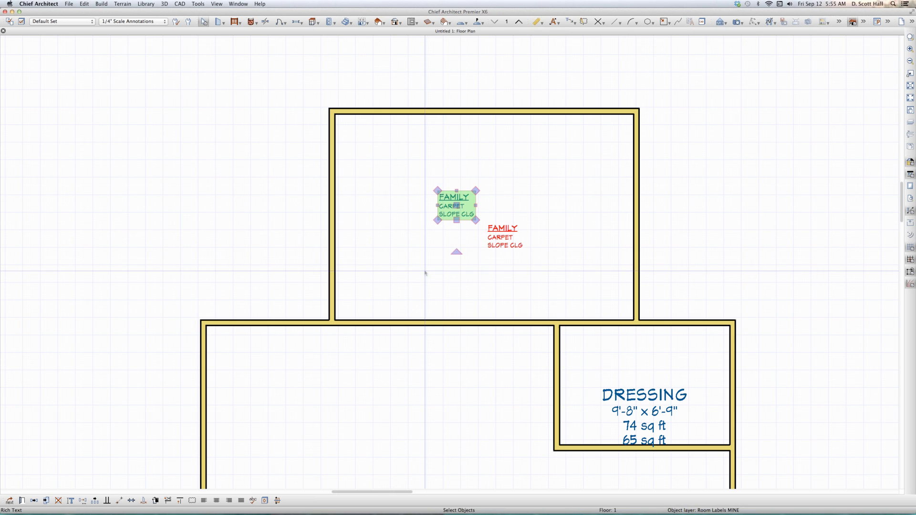
click(512, 229)
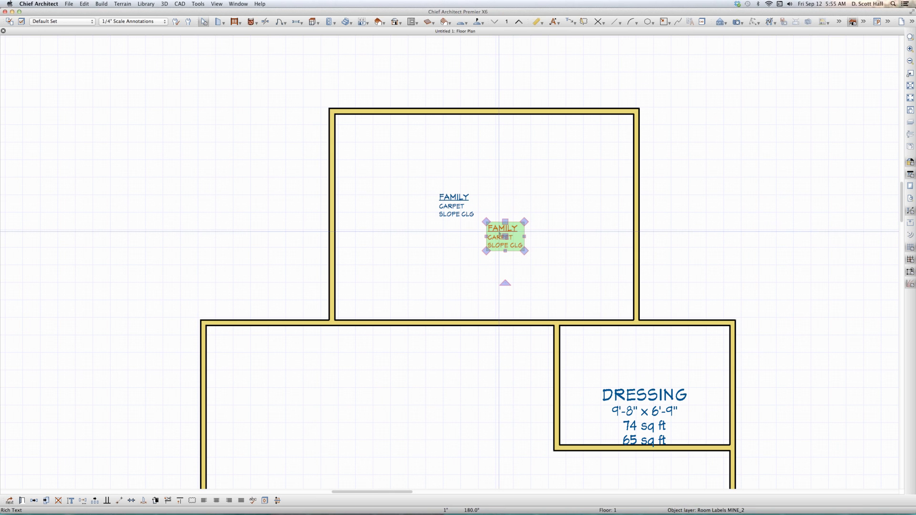
double_click(506, 234)
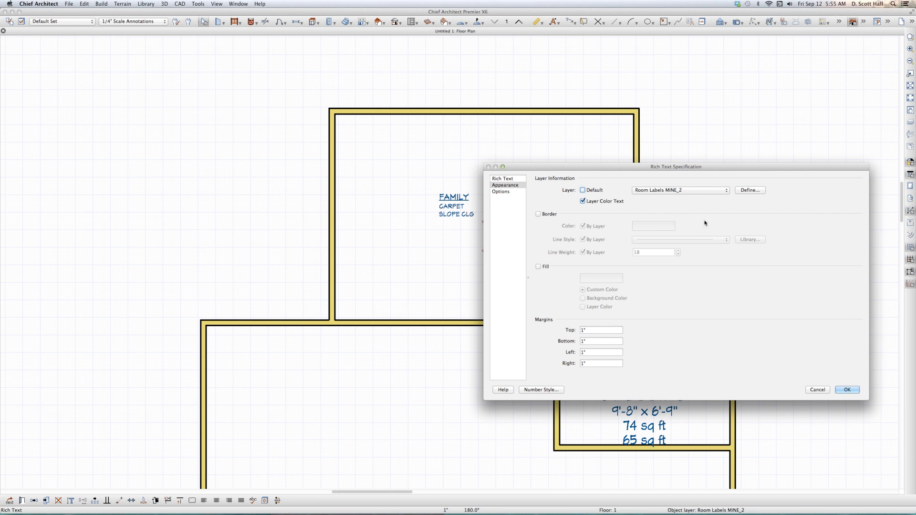
click(819, 390)
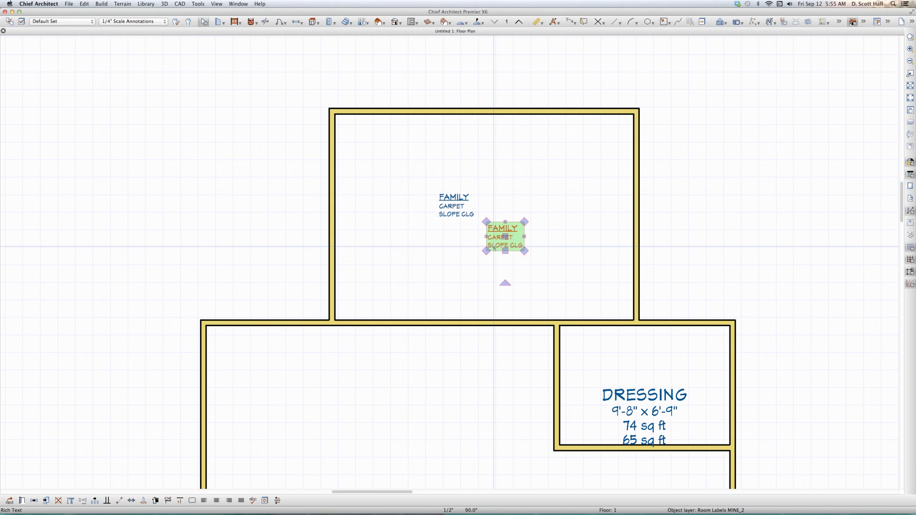
Step: Select each FAMILY label in turn to compare their object layers up close, and clear the selection
drag(494, 248, 456, 218)
scroll(452, 208, up, 5)
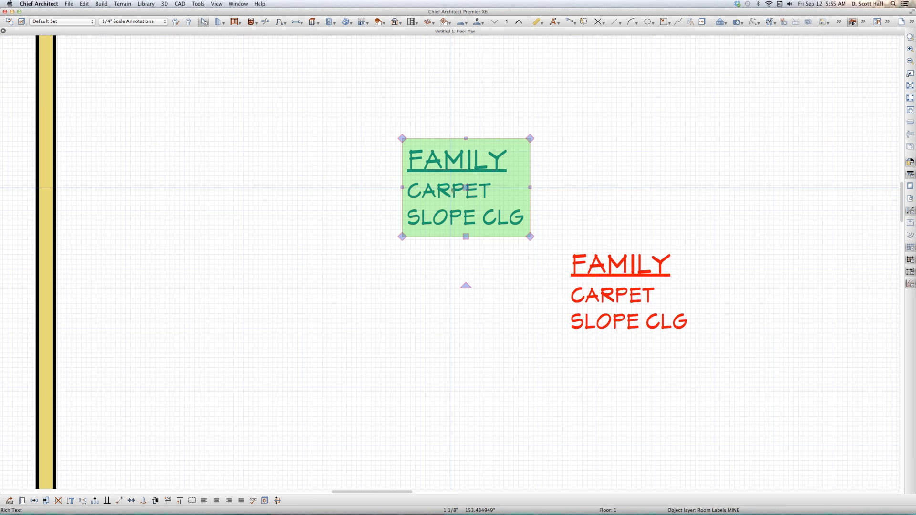
scroll(429, 151, down, 3)
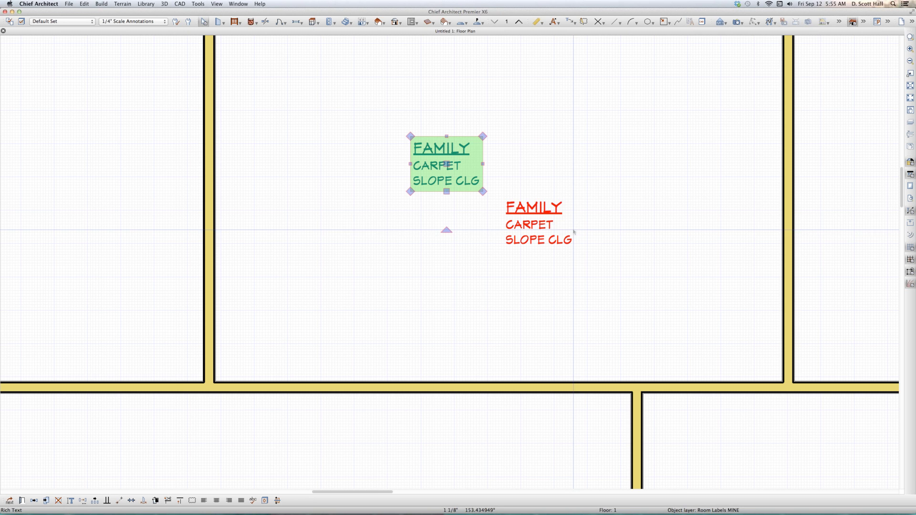
click(540, 223)
scroll(539, 220, down, 3)
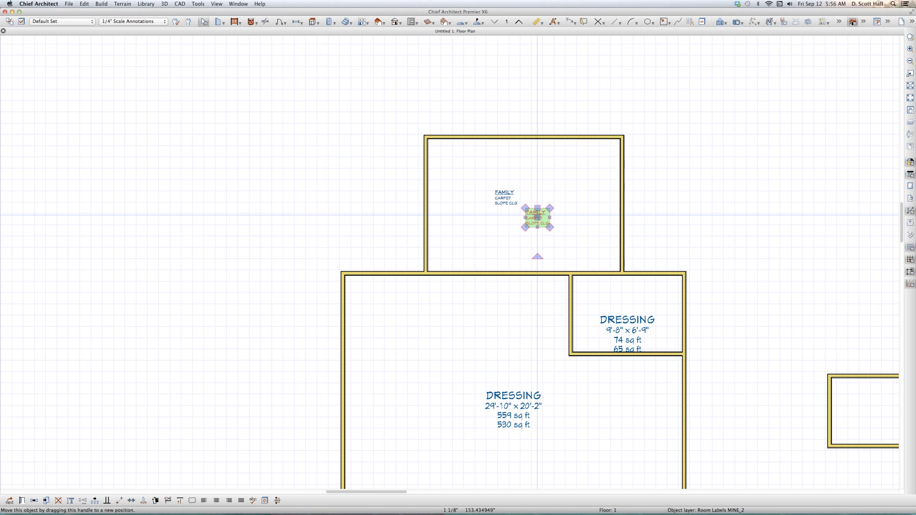
scroll(538, 217, down, 2)
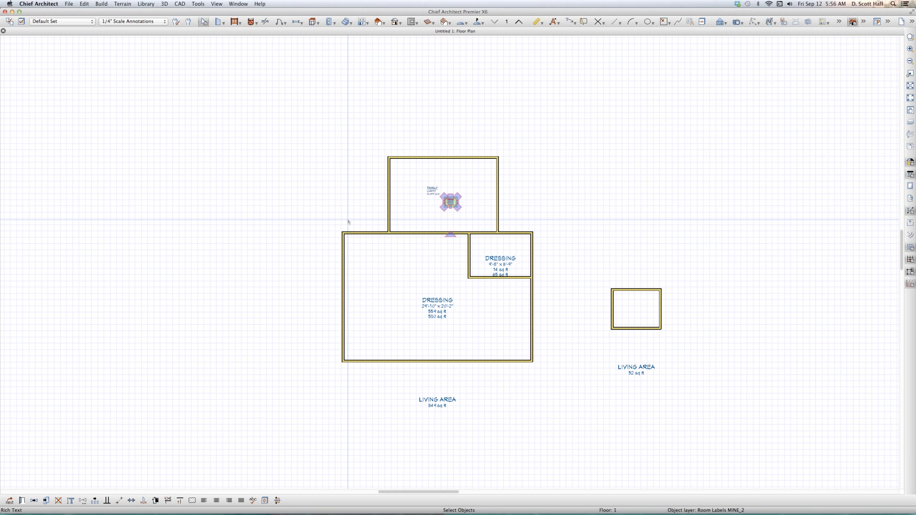
click(347, 220)
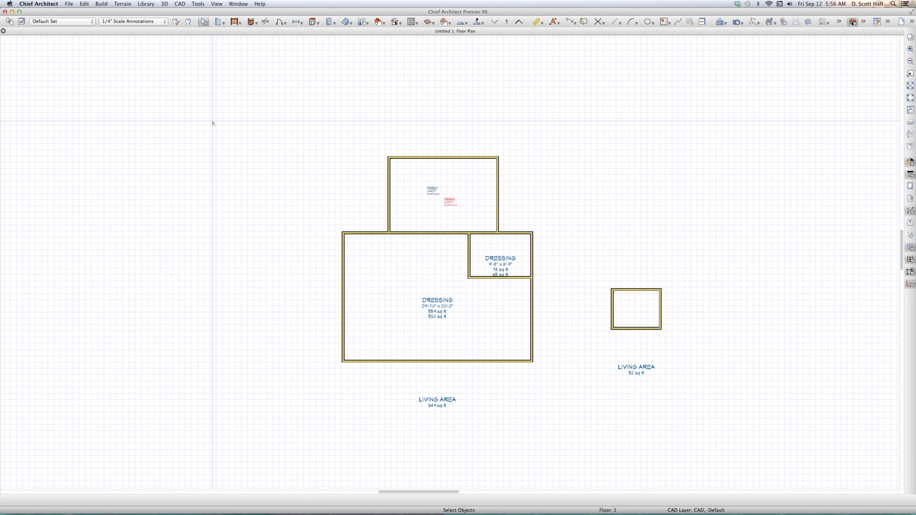
Step: Open the Room Label defaults and insert the Room Ceiling Height macro (%room.height.ceiling%) into the label text
key(d)
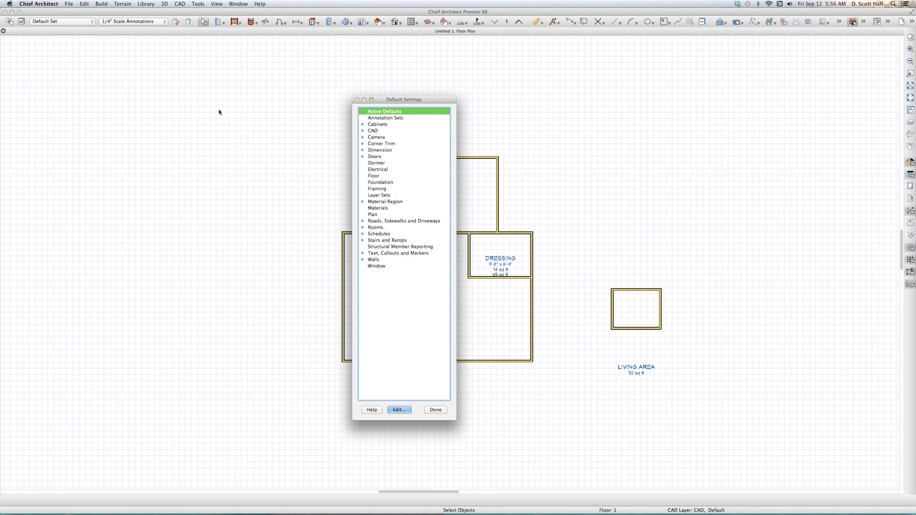
click(362, 227)
click(385, 261)
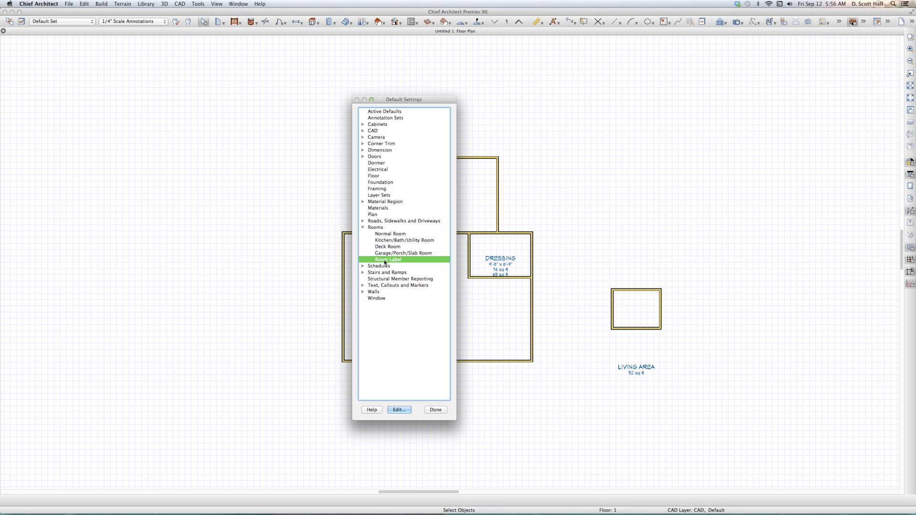
double_click(384, 261)
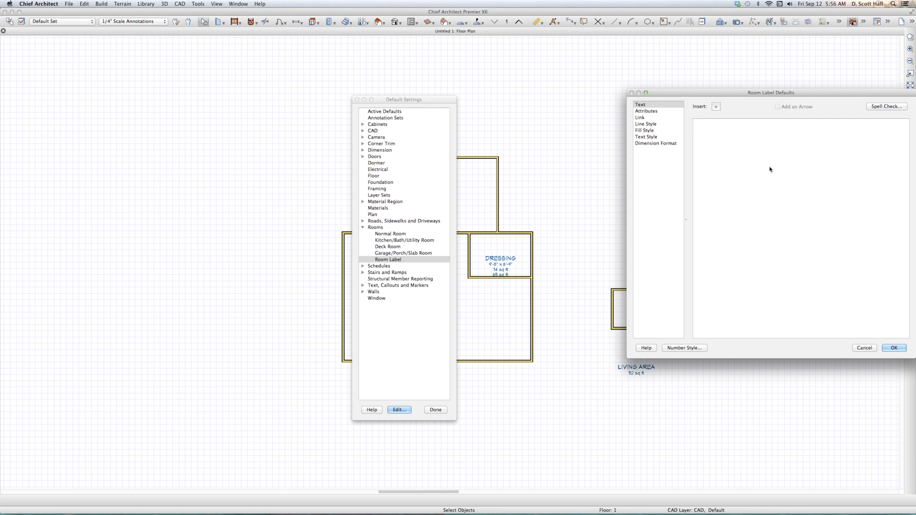
click(716, 107)
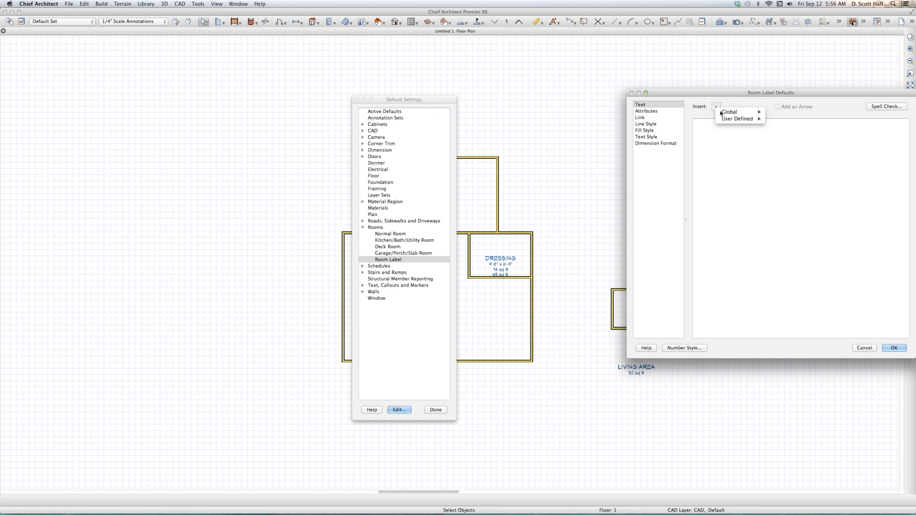
mouse_move(721, 118)
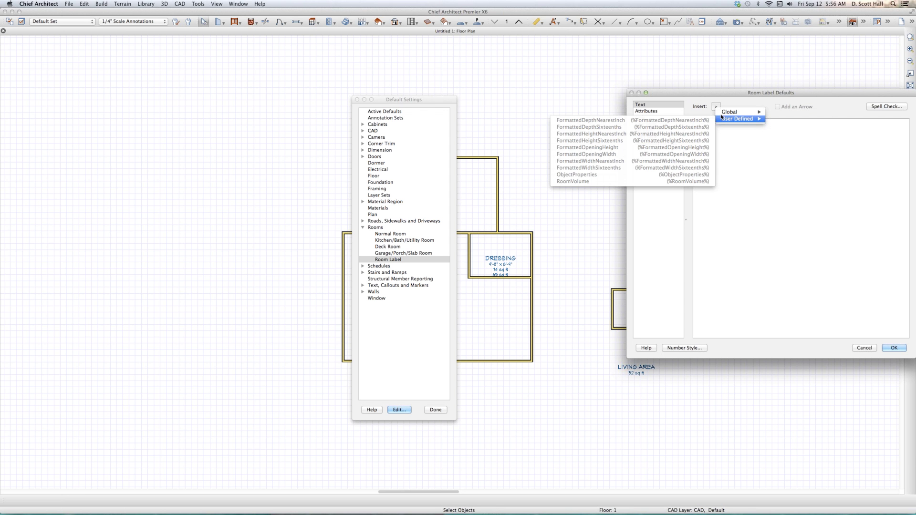
mouse_move(785, 141)
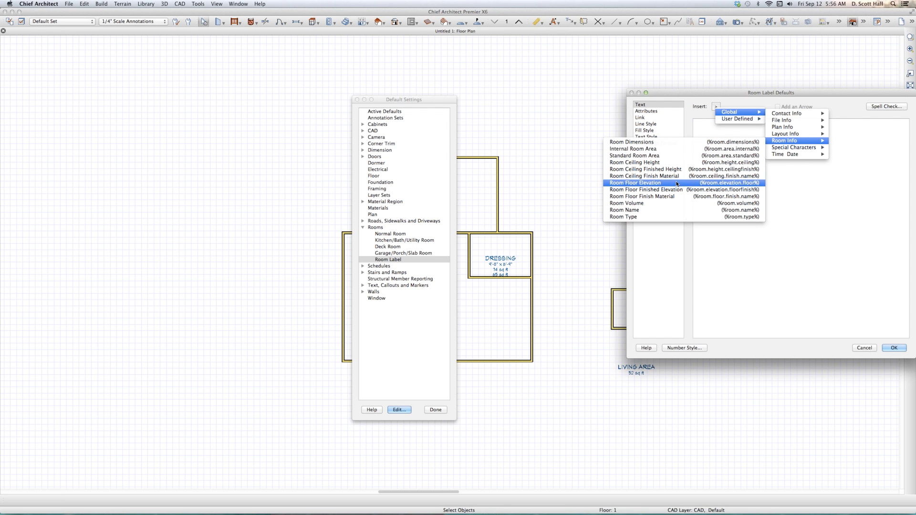
click(656, 162)
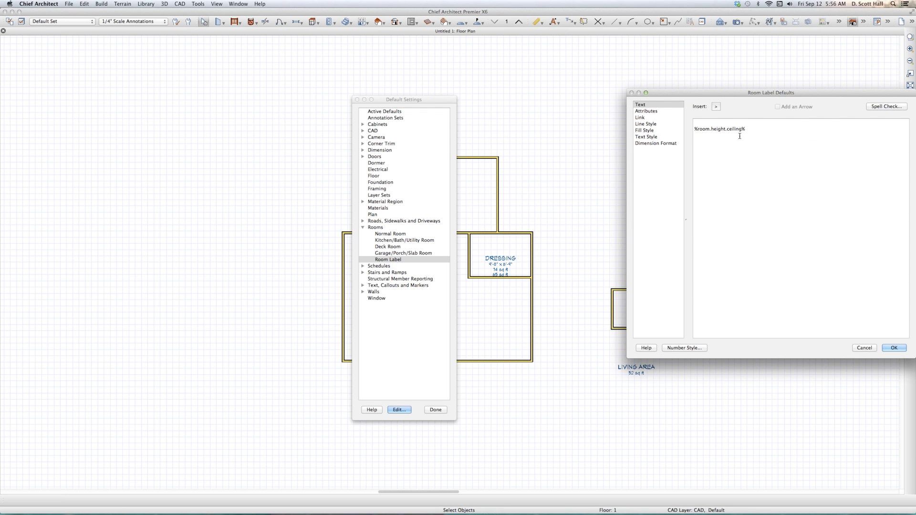
Step: Add the Room Floor Elevation and Room Type macros on separate lines below, and accept the Room Label defaults
click(715, 106)
mouse_move(720, 113)
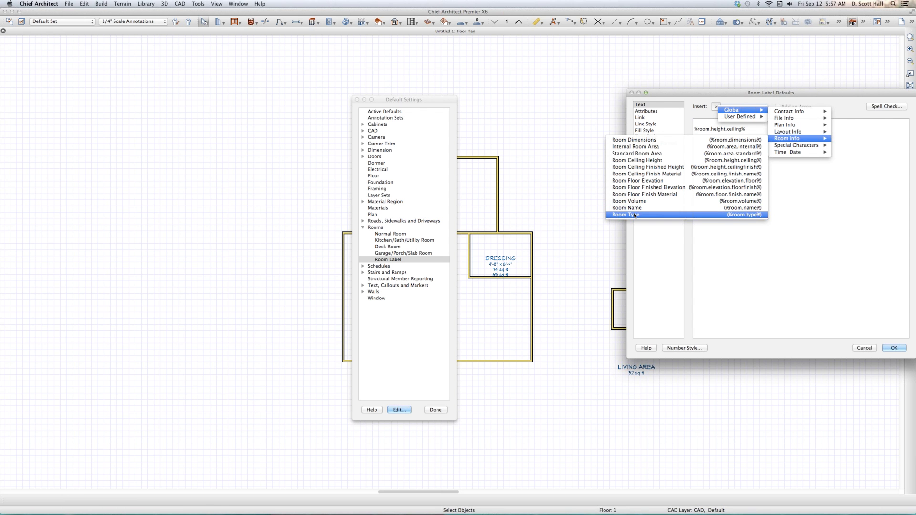
click(647, 181)
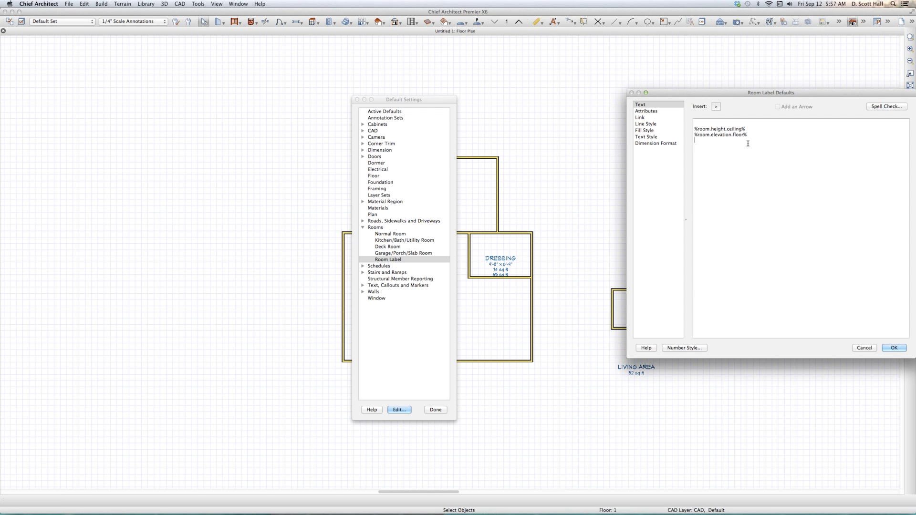
click(715, 107)
mouse_move(728, 119)
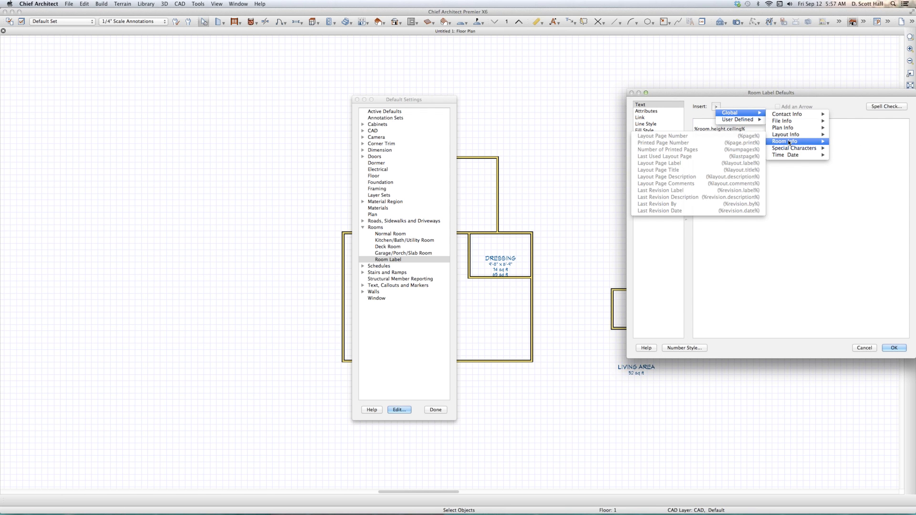
click(672, 192)
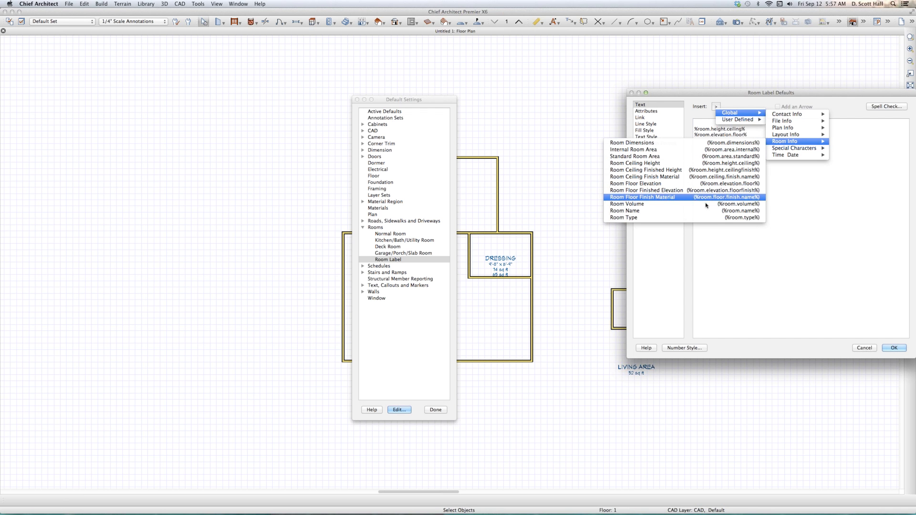
click(671, 216)
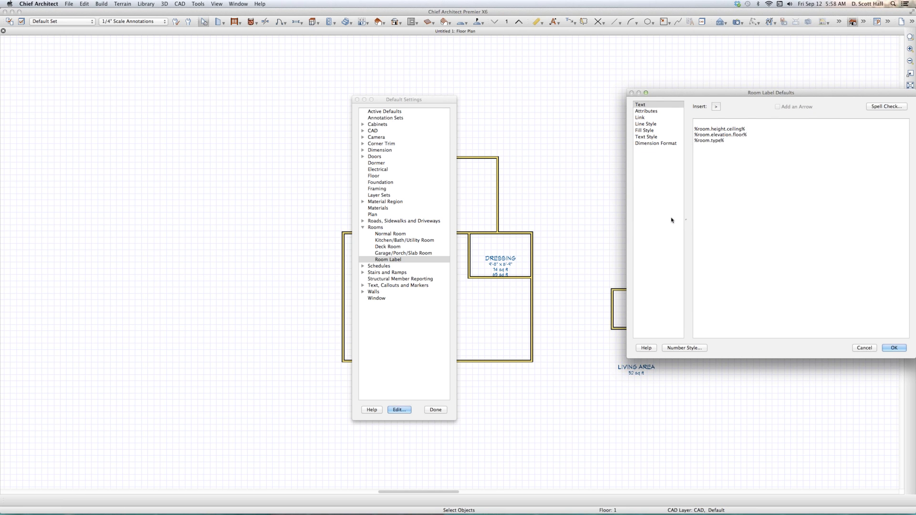
click(888, 349)
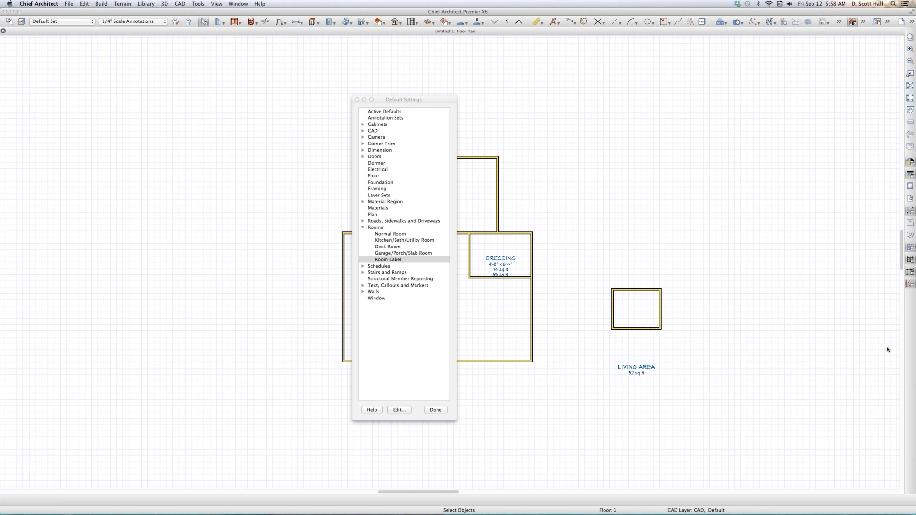
click(438, 410)
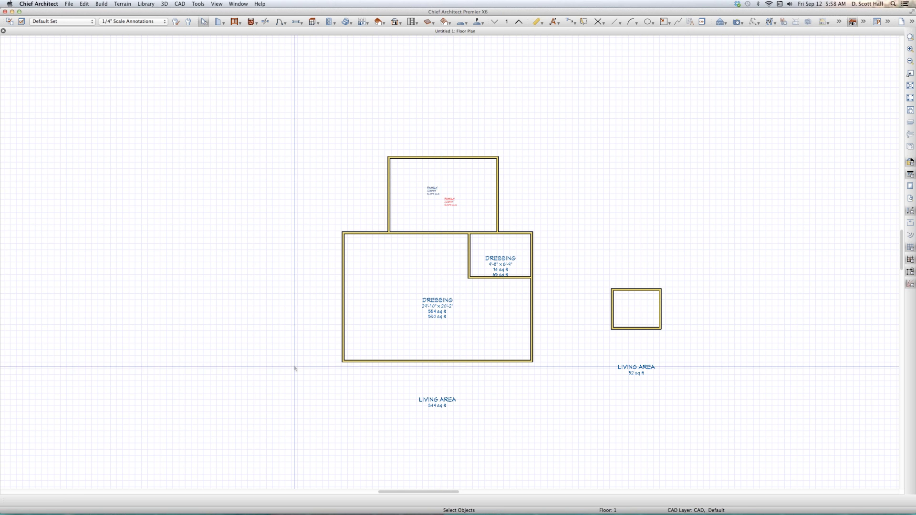
Step: Set the room type of the small detached room to Dining
scroll(292, 366, up, 2)
scroll(297, 361, down, 1)
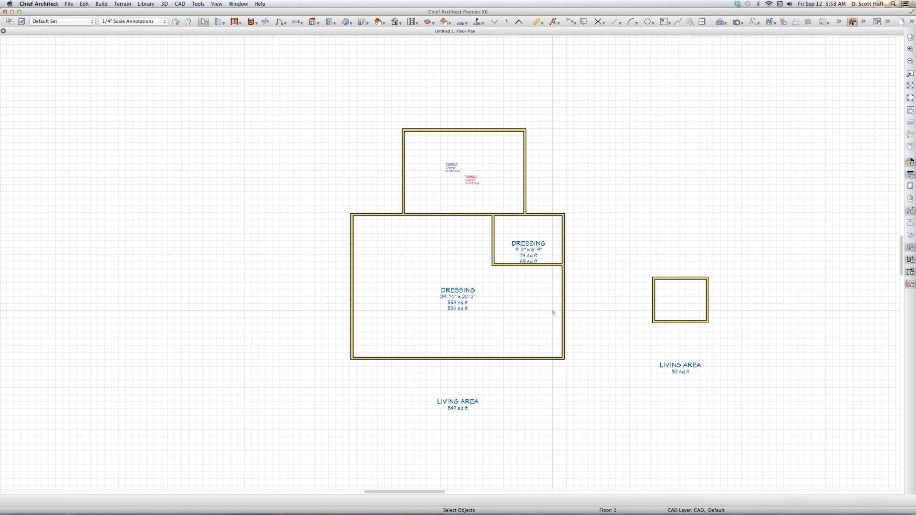
click(691, 307)
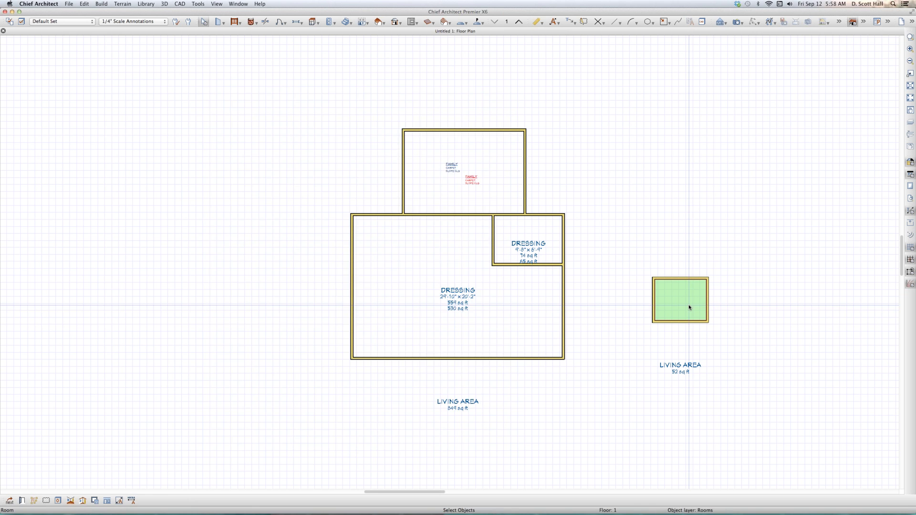
double_click(691, 307)
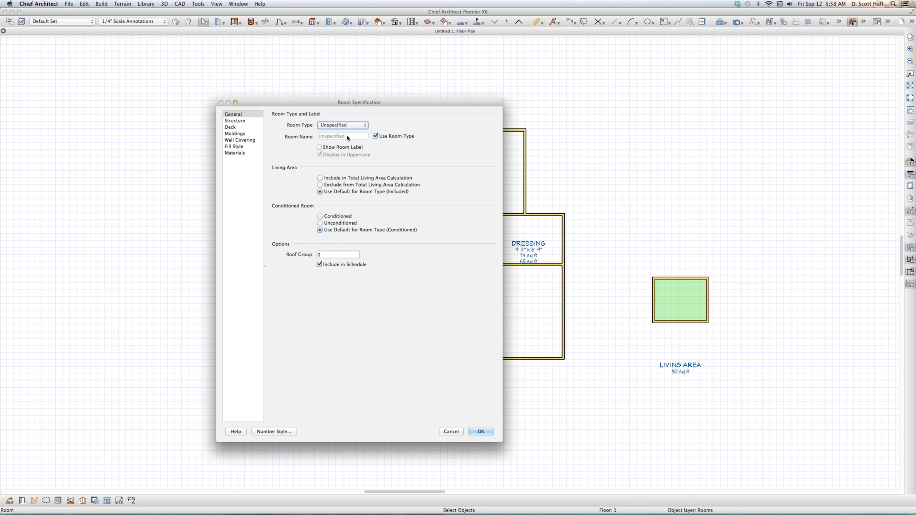
key(d)
key(Return)
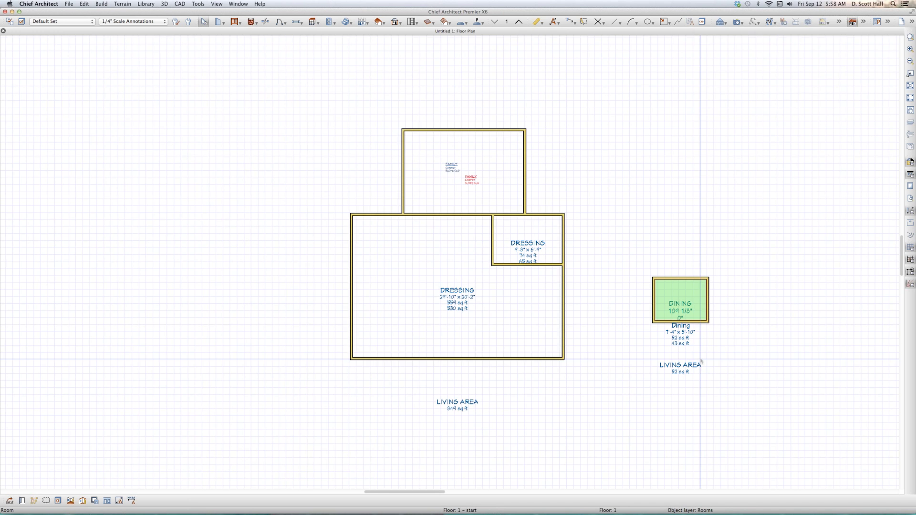
Step: Enlarge the Dining room to about 15'-5" by 11'-3" by moving its lower and right walls outward, and select its room label
scroll(699, 363, up, 3)
drag(698, 292, 701, 353)
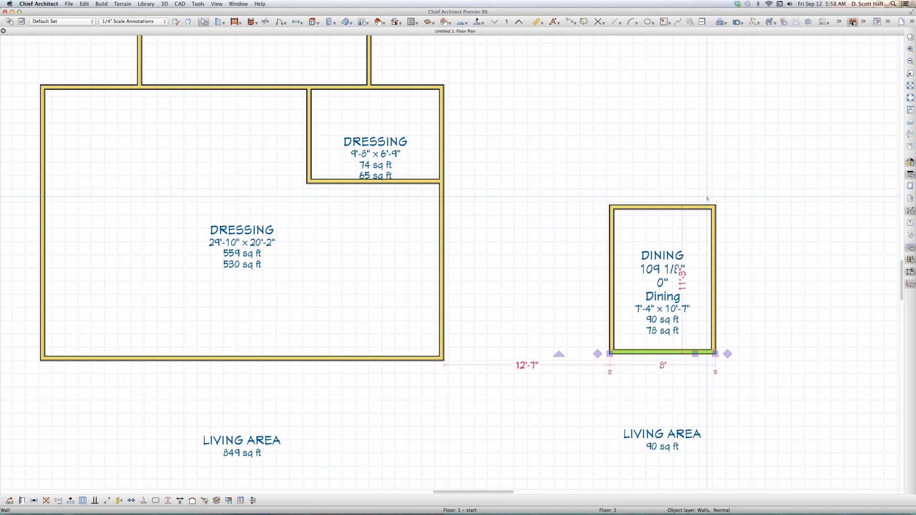
click(715, 261)
drag(715, 261, 813, 262)
scroll(687, 336, up, 2)
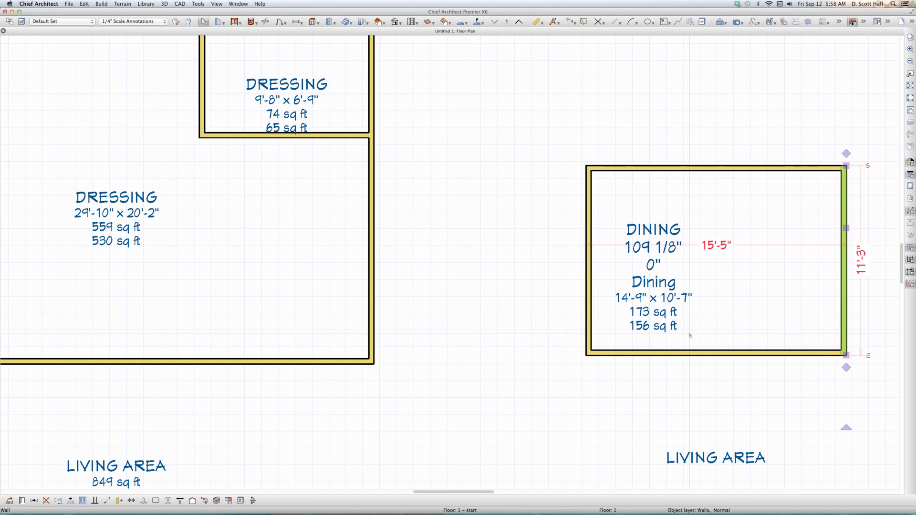
key(Escape)
click(670, 230)
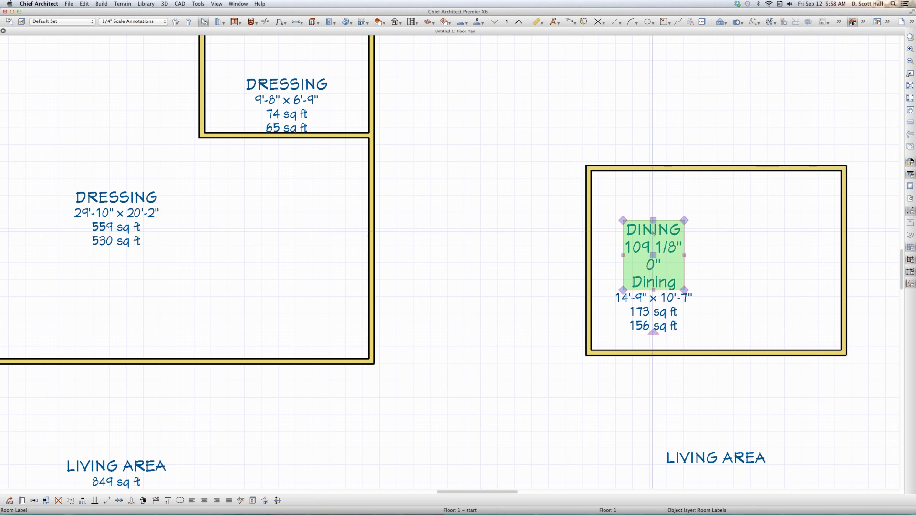
Step: Reposition the Dining room's label slightly higher and a little further right within the room
scroll(625, 230, up, 3)
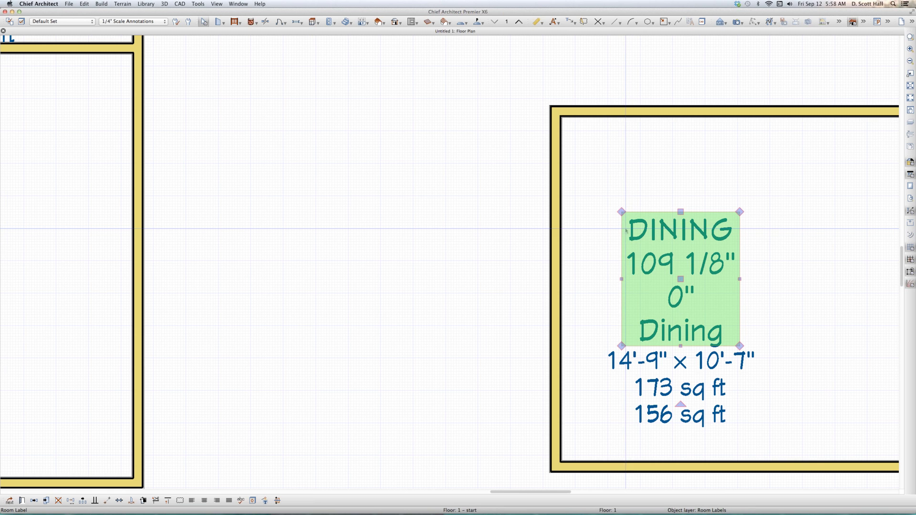
drag(677, 277, 677, 229)
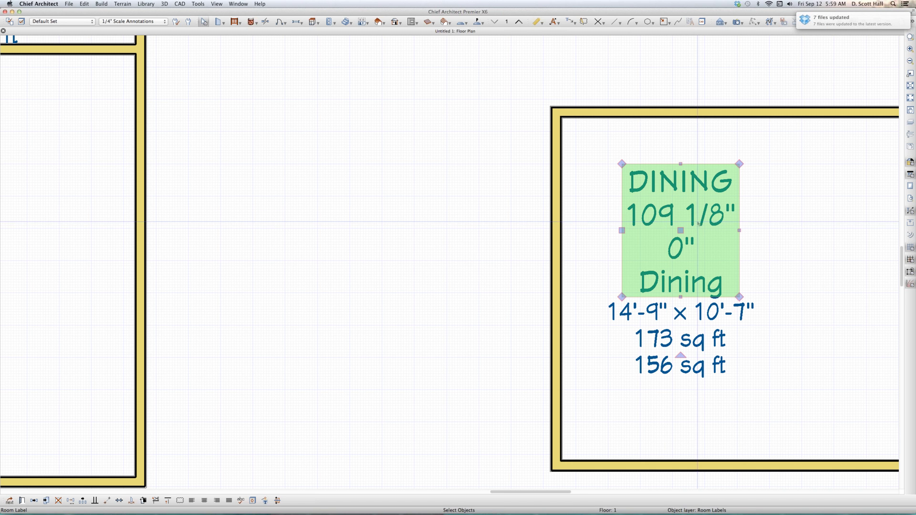
drag(680, 231, 688, 229)
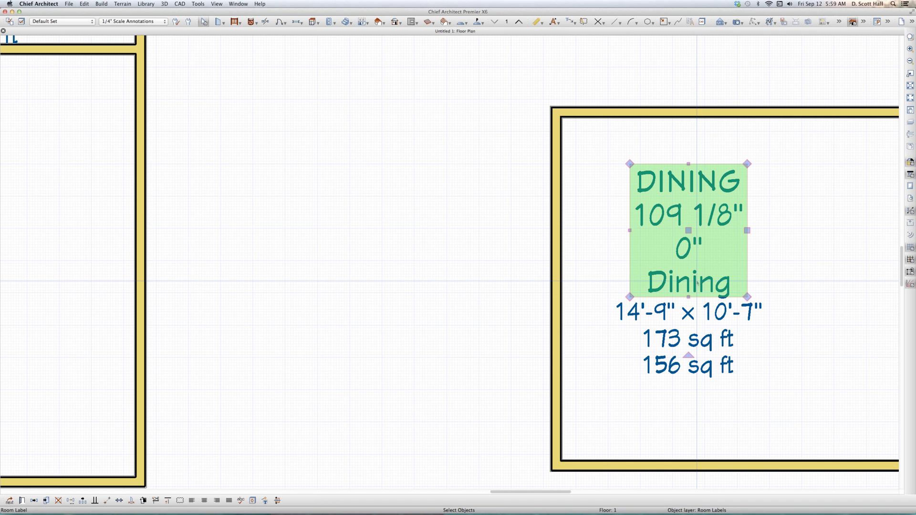
Step: Set the room type of the detached Dining room to Garage
click(861, 225)
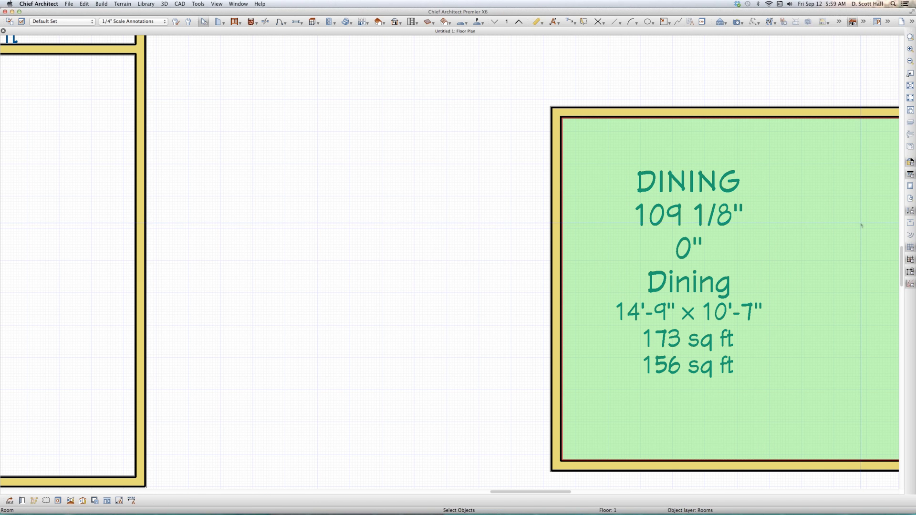
double_click(855, 228)
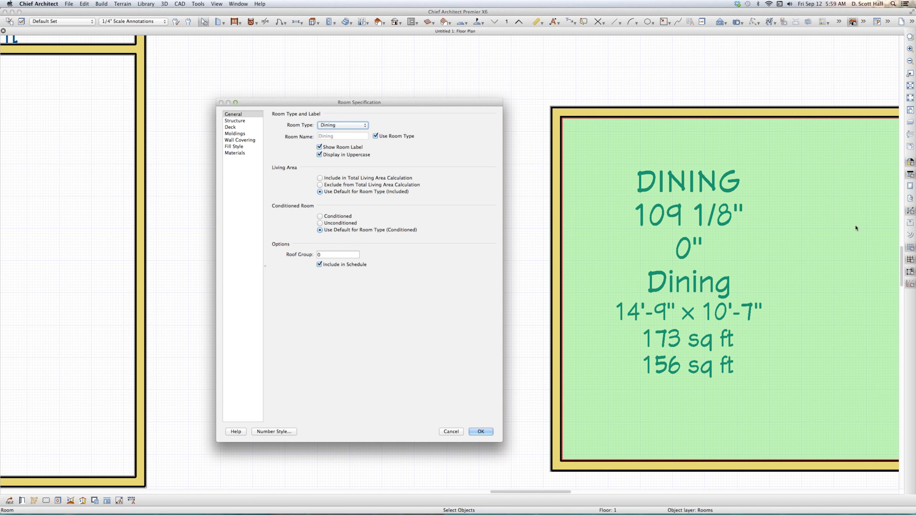
key(Return)
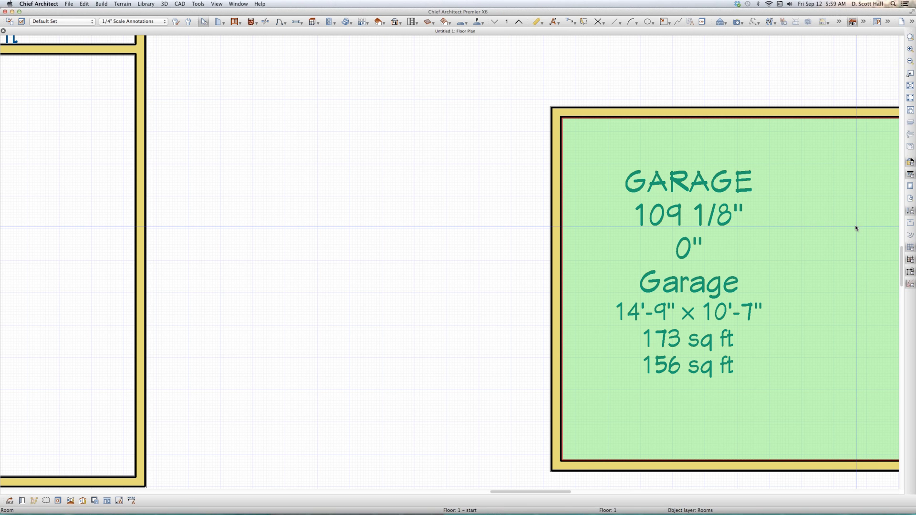
Step: Examine the Garage room's label, comparing its name and macro lines with its automatic dimension and area lines
scroll(477, 238, down, 4)
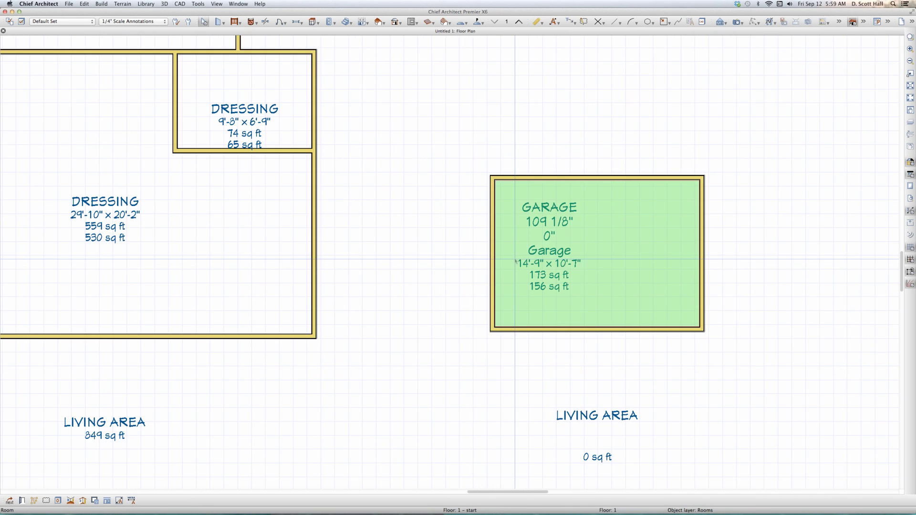
scroll(516, 261, up, 6)
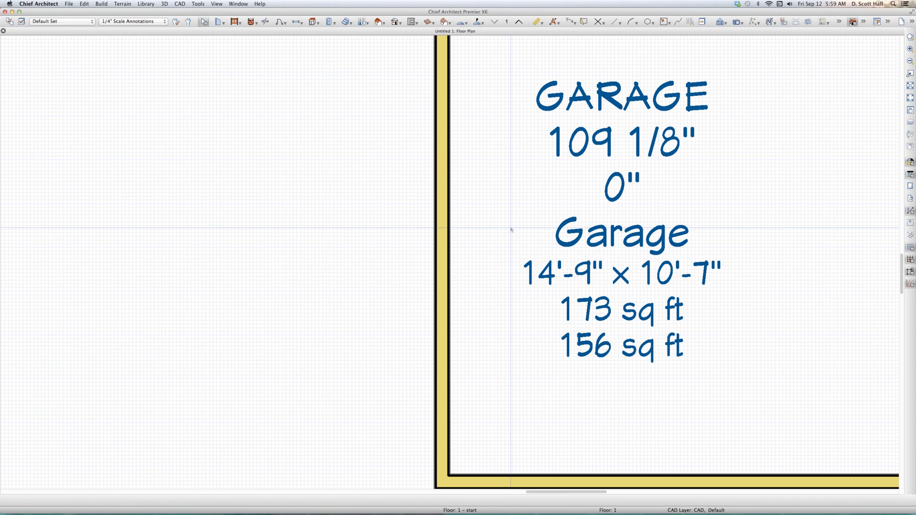
drag(518, 209, 761, 265)
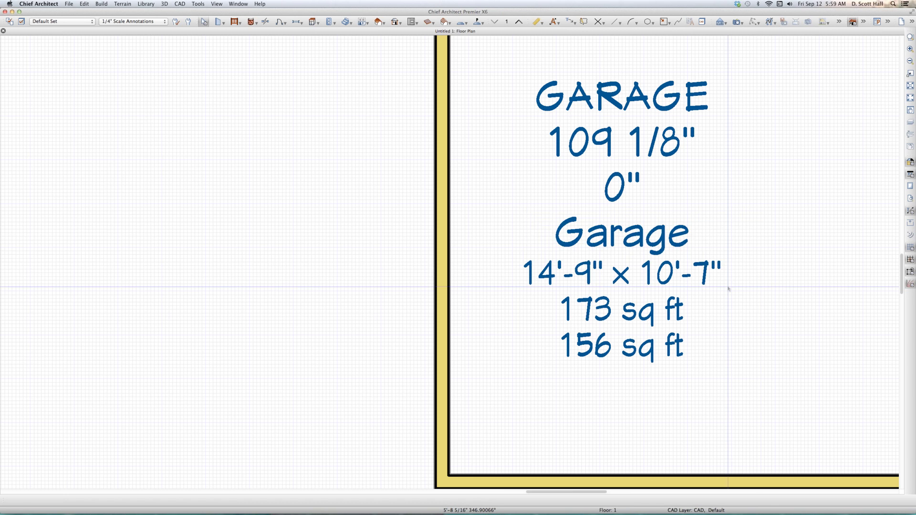
scroll(726, 288, down, 1)
drag(561, 95, 776, 162)
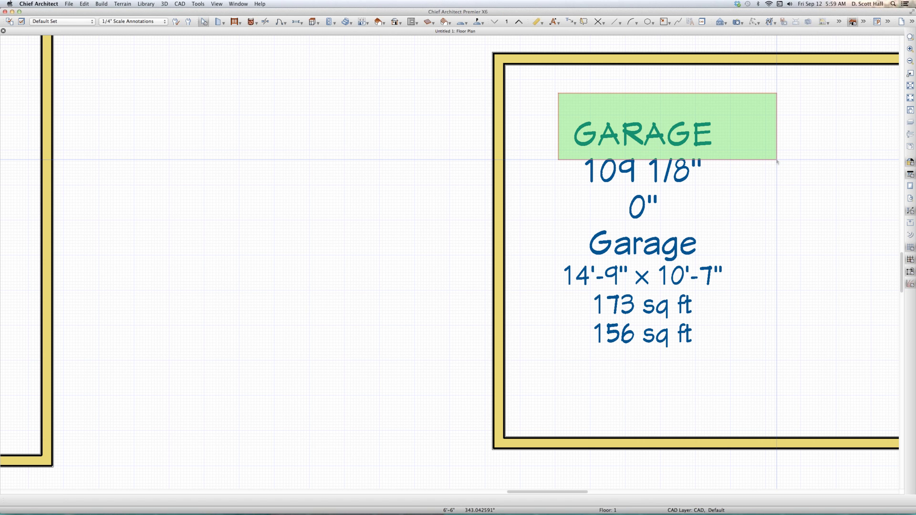
drag(776, 162, 777, 161)
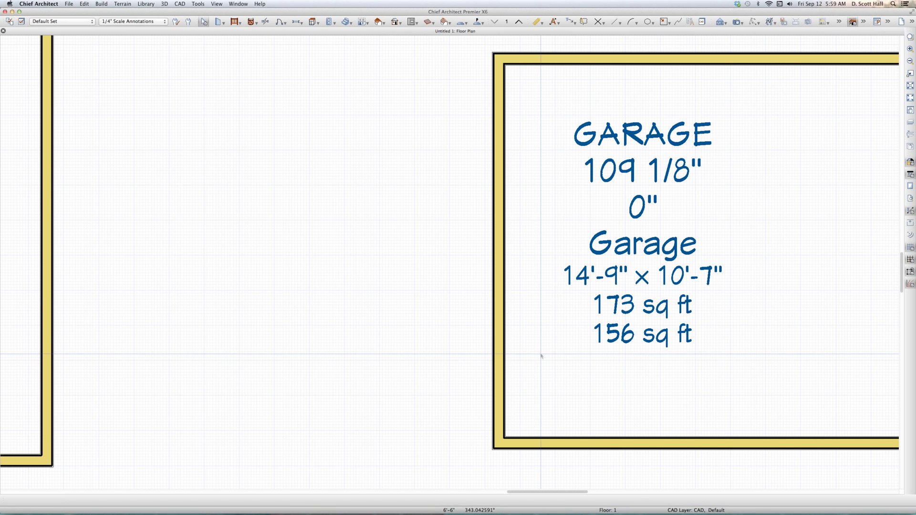
drag(539, 257, 760, 360)
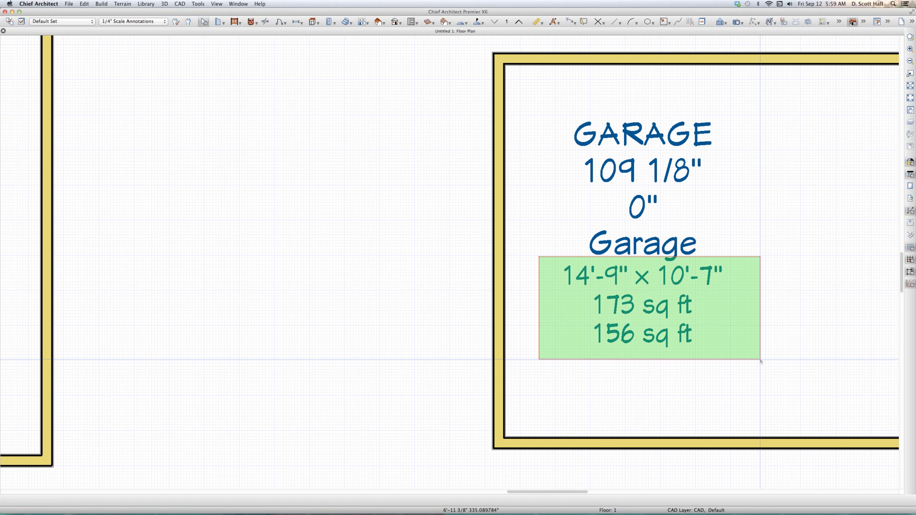
drag(760, 361, 760, 361)
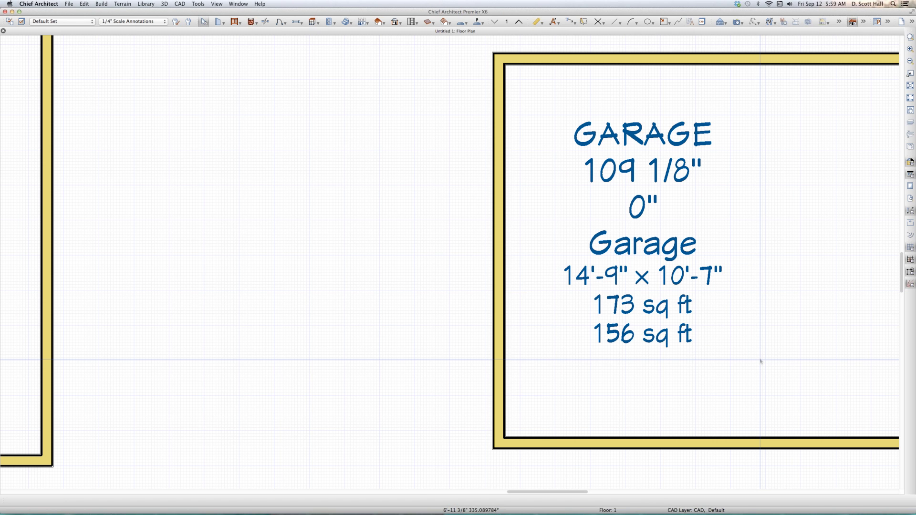
Step: Turn off the display of the "Rooms, Interior Dimensions" layer and check the Garage room's label
key(l)
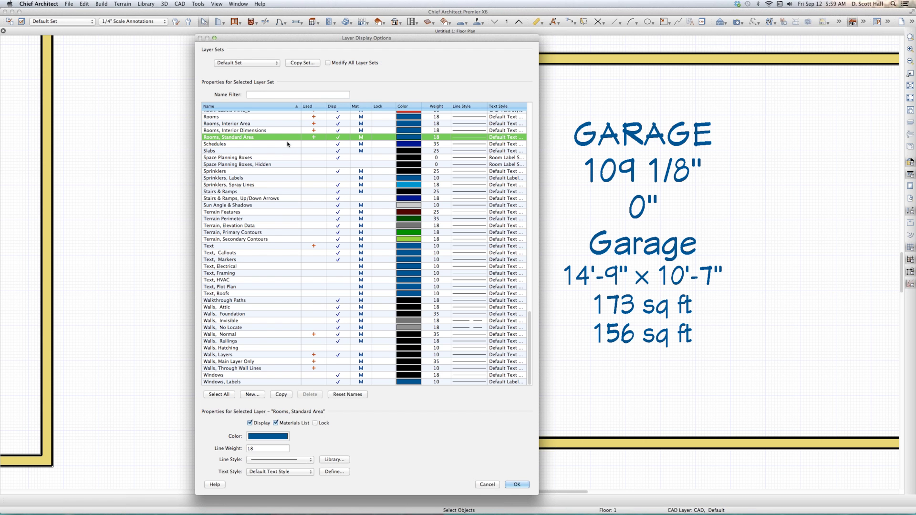
scroll(287, 143, up, 5)
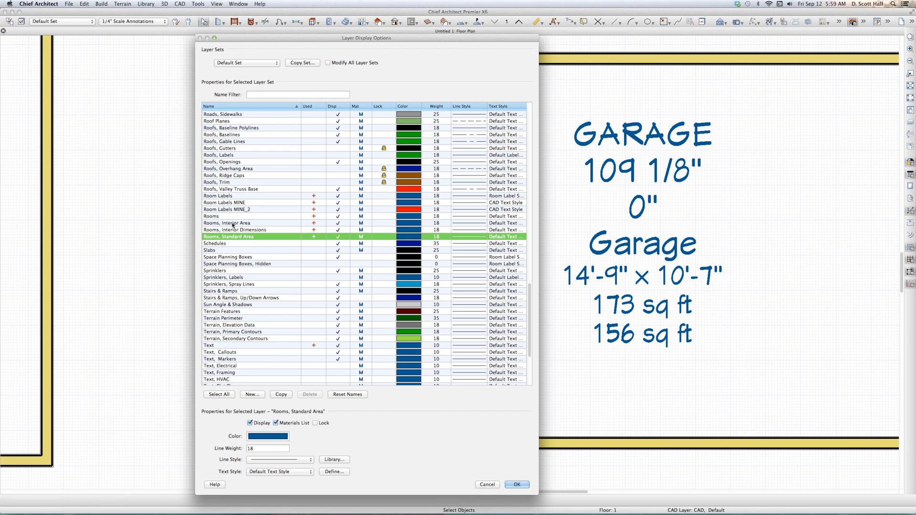
click(338, 230)
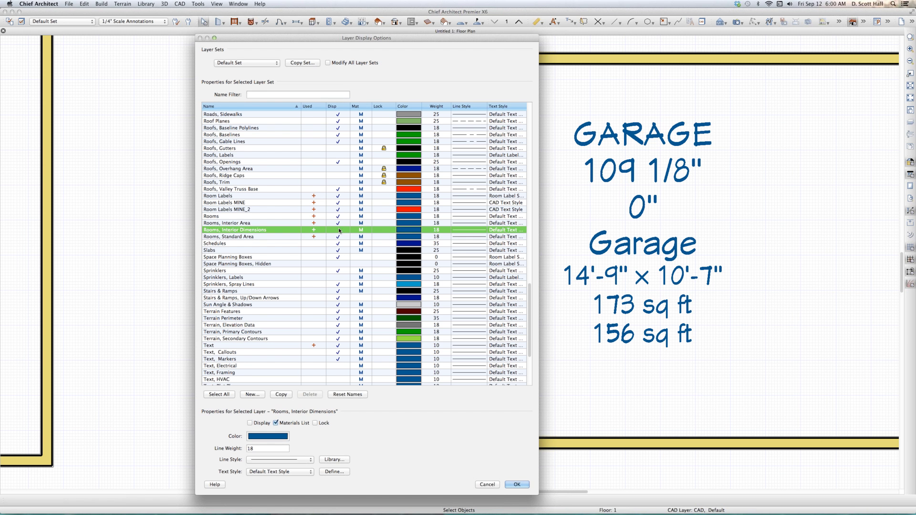
click(515, 484)
drag(562, 227, 718, 296)
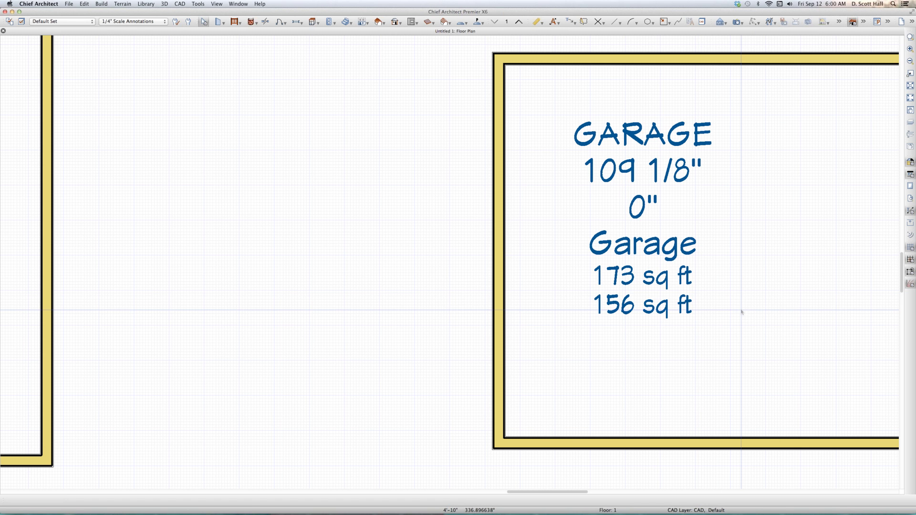
Step: Undo hiding the interior dimensions layer and review the automatic and macro lines of the Garage label
key(super+z)
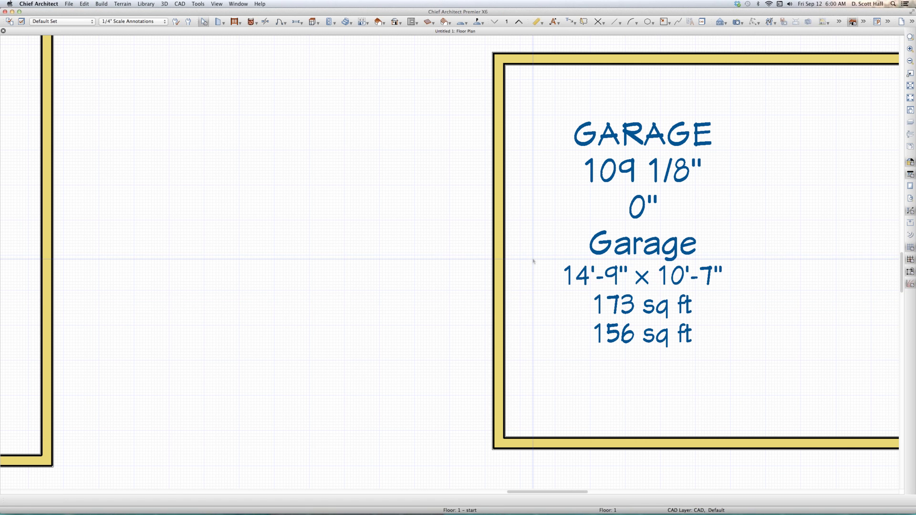
drag(536, 255, 755, 364)
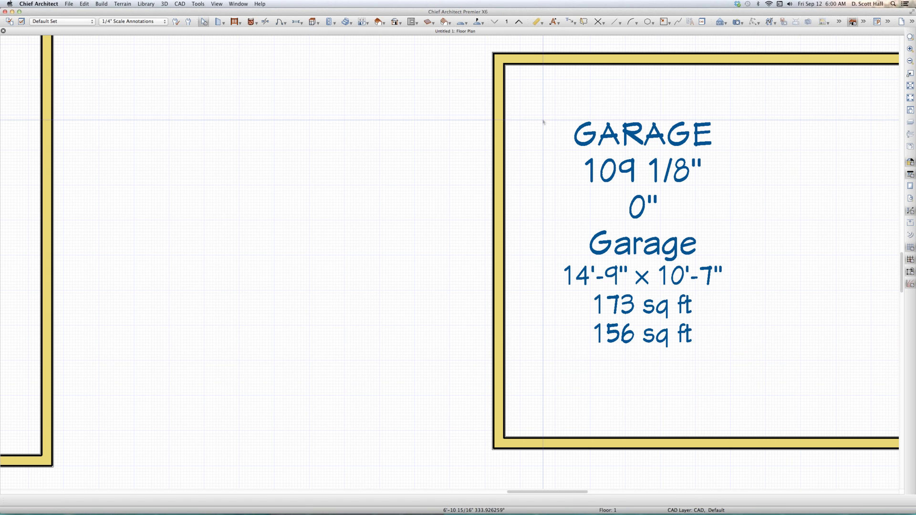
drag(535, 141, 789, 233)
Step: Open the red FAMILY text label and insert the Room Dimensions macro (%room.dimensions%) below SLOPE CLG
scroll(723, 258, down, 5)
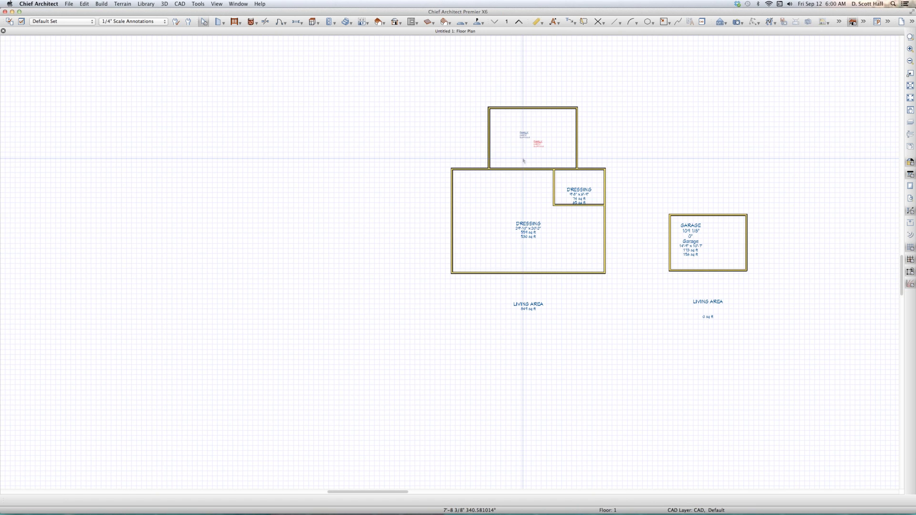
scroll(530, 153, up, 5)
click(573, 114)
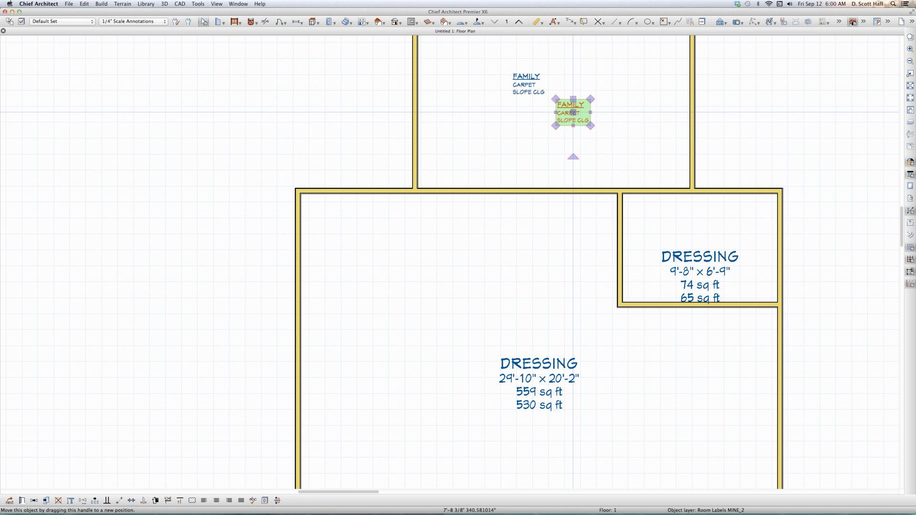
double_click(574, 111)
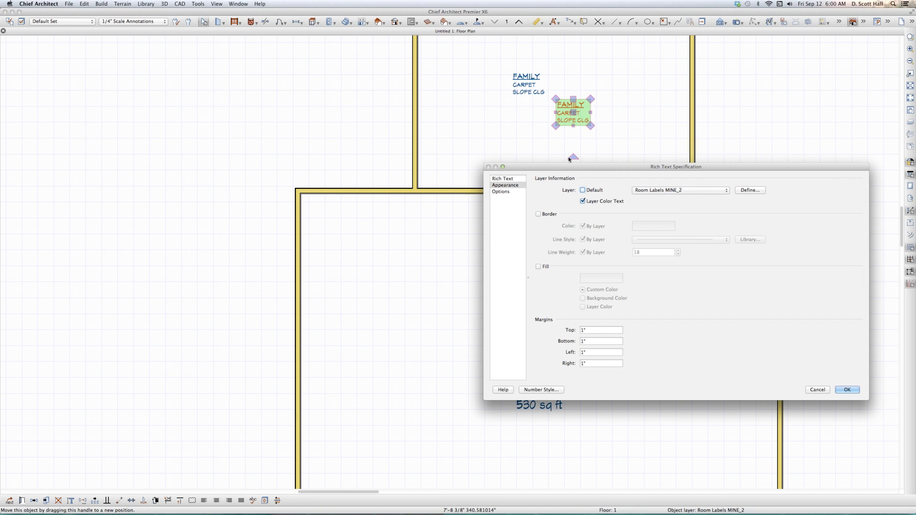
click(507, 179)
click(588, 223)
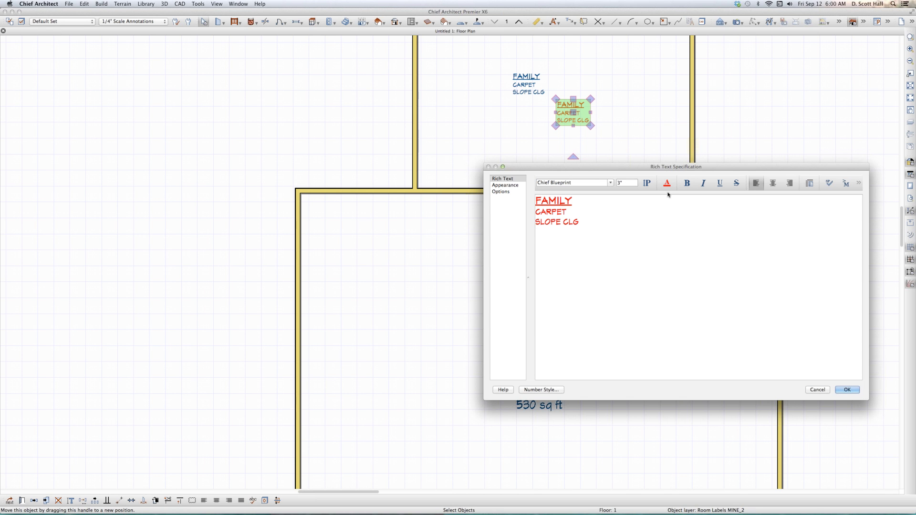
click(846, 186)
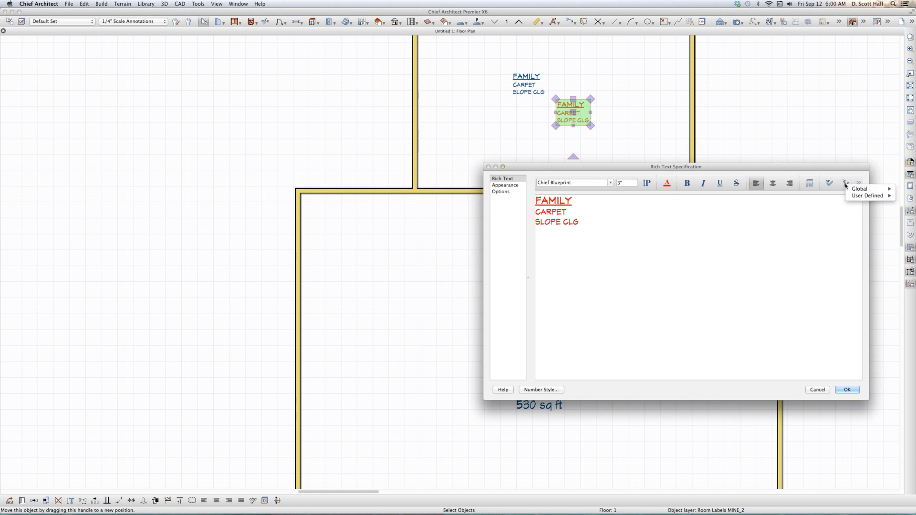
mouse_move(799, 198)
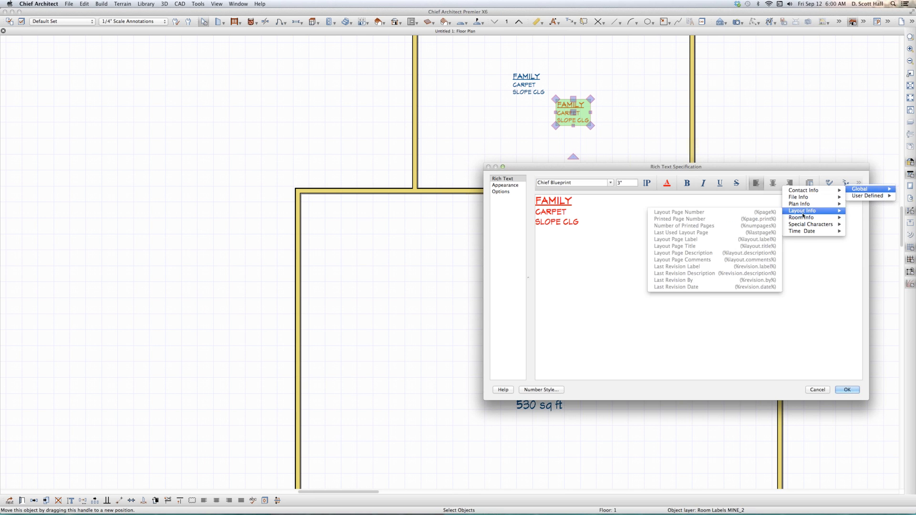
mouse_move(802, 217)
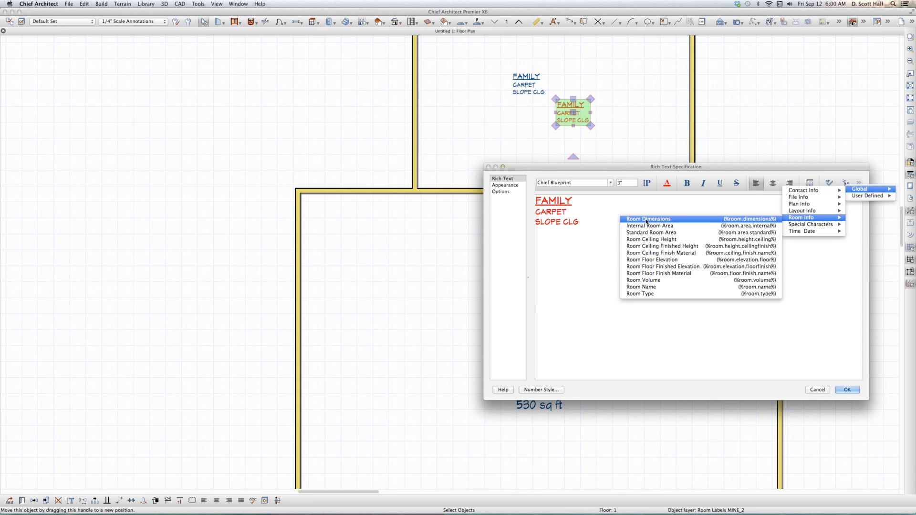
click(686, 219)
key(Return)
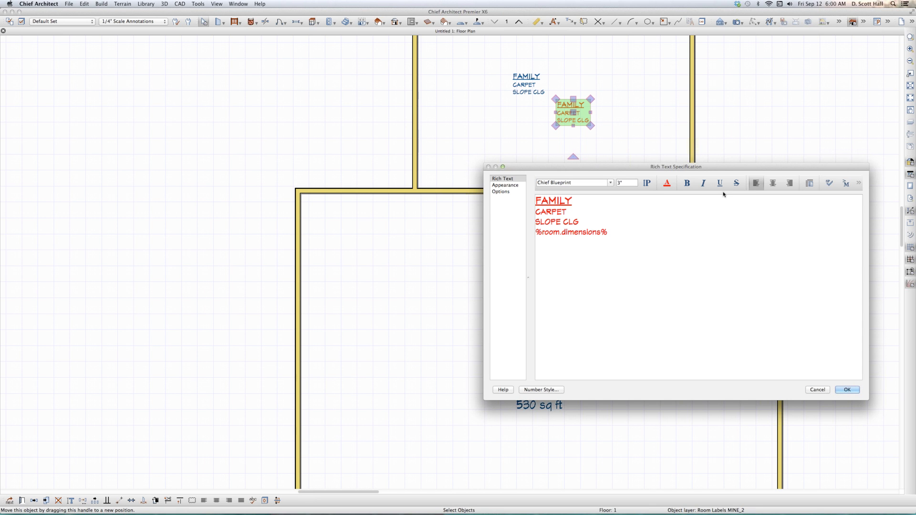
Step: Add the Standard Room Area macro (%room.area.standard%) on the next line and accept the text label
click(850, 184)
mouse_move(854, 197)
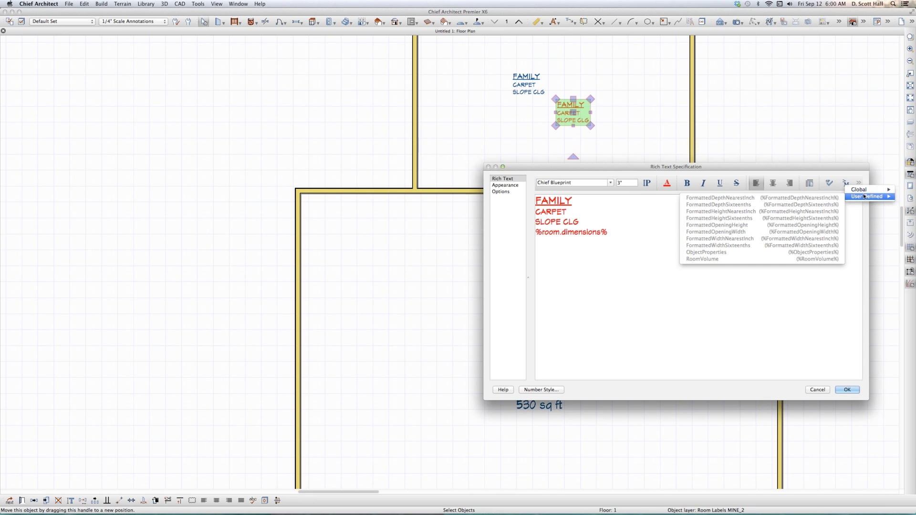
mouse_move(789, 206)
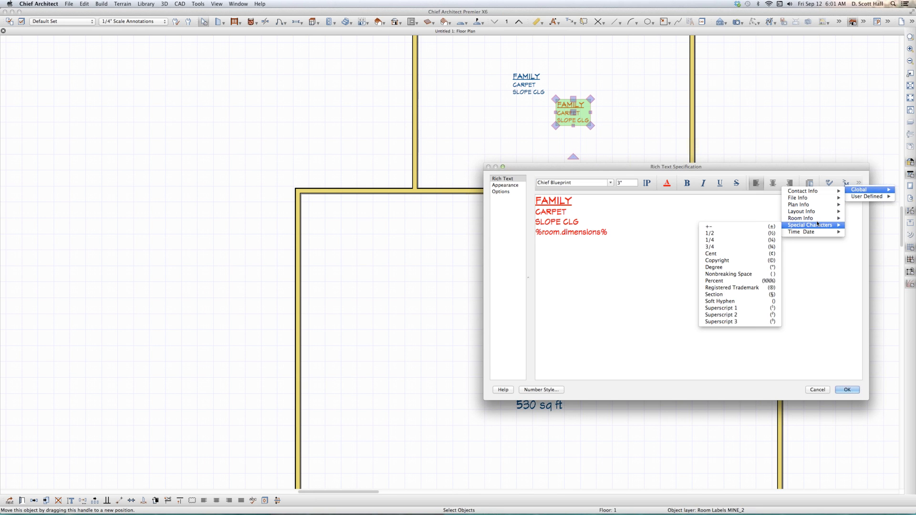
mouse_move(815, 221)
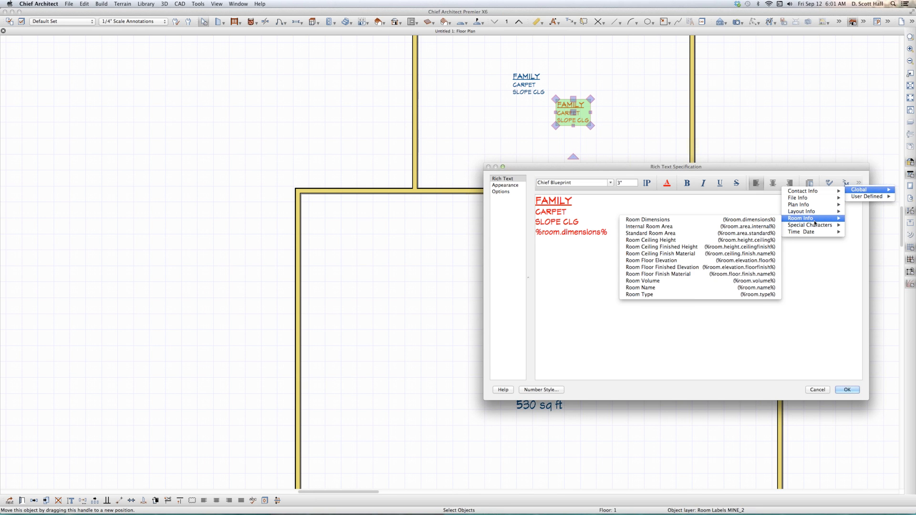
click(698, 233)
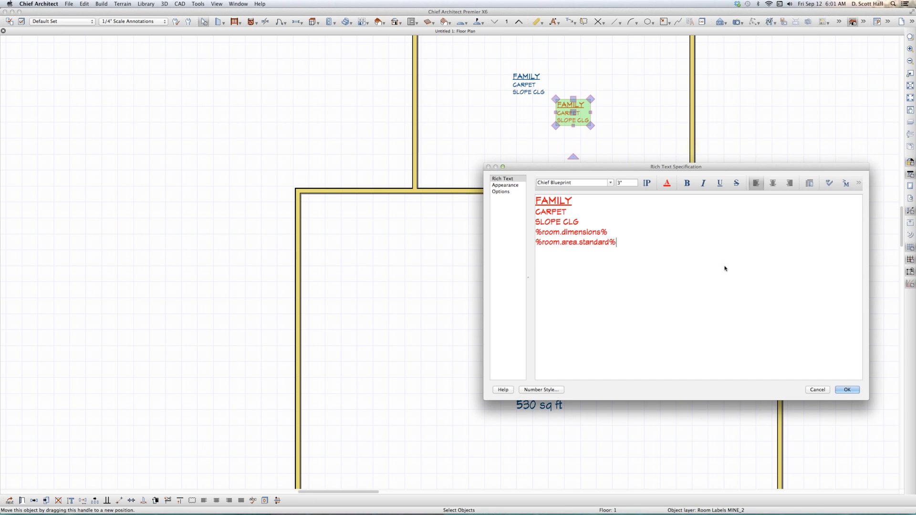
key(Return)
Step: Move the red FAMILY label about 2'-11" to the right within its room
scroll(538, 129, up, 2)
scroll(538, 129, down, 3)
scroll(590, 206, up, 3)
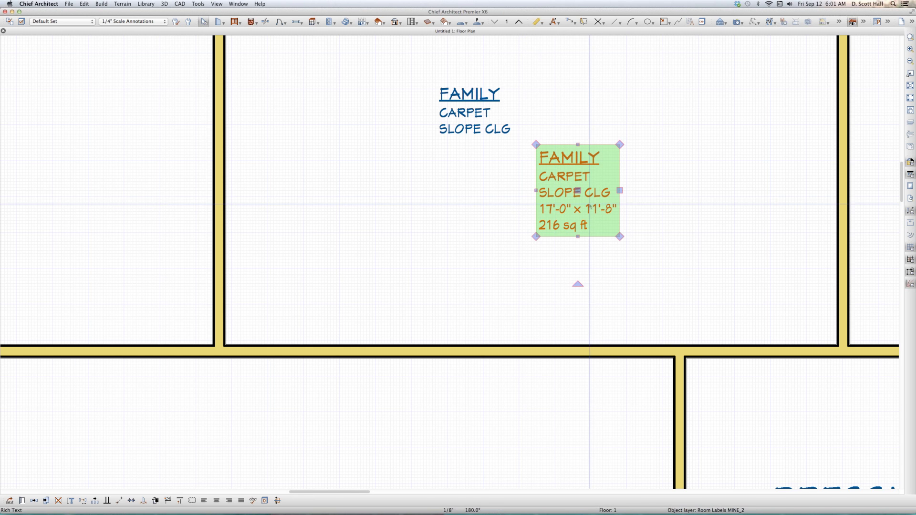
drag(578, 191, 683, 191)
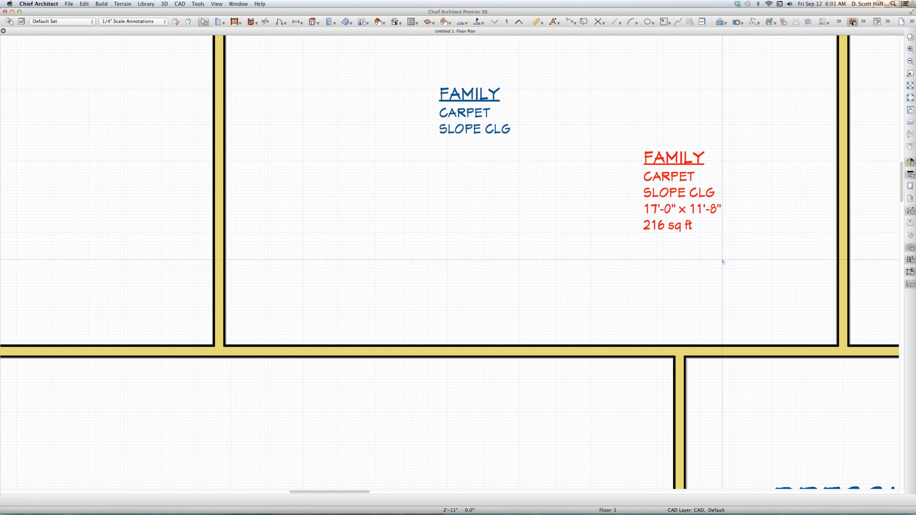
Step: Paste a copy of the red FAMILY text label into the large Dressing room, above its automatic room label
scroll(720, 180, down, 2)
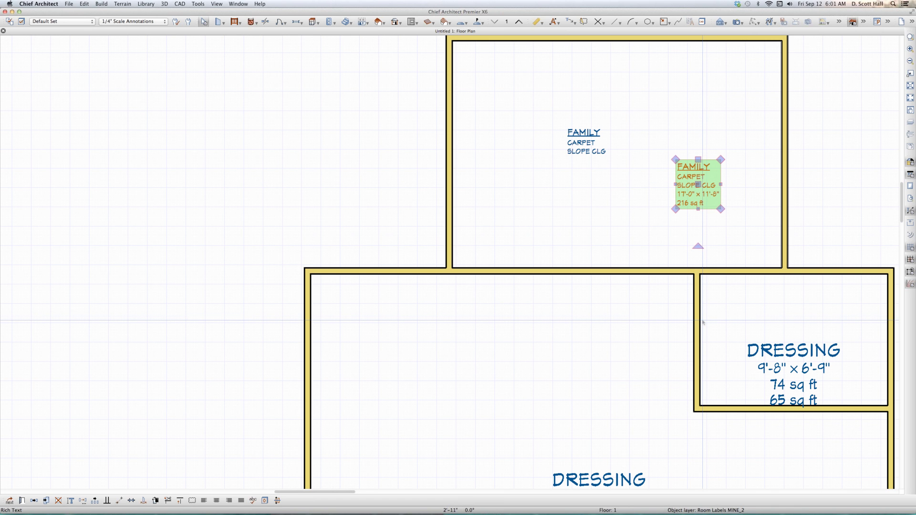
key(super+v)
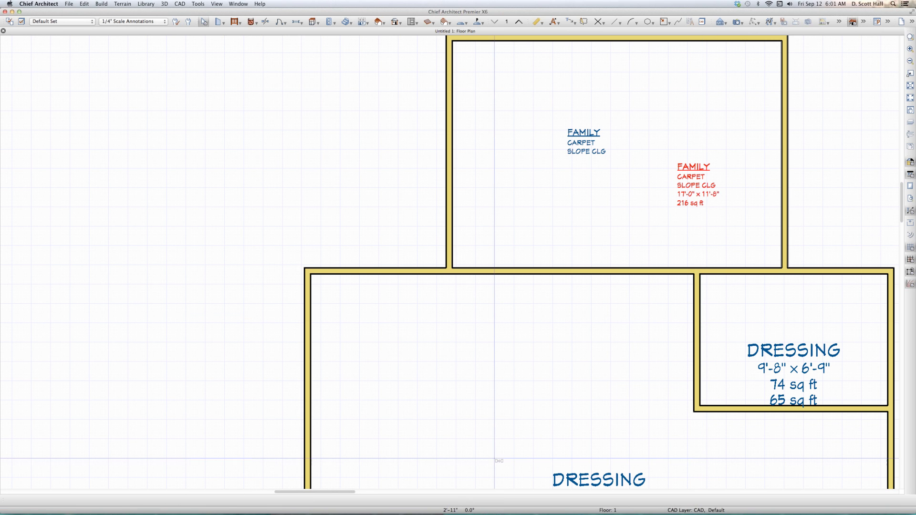
click(567, 366)
click(545, 362)
click(447, 438)
scroll(554, 415, up, 1)
key(Escape)
scroll(529, 384, down, 5)
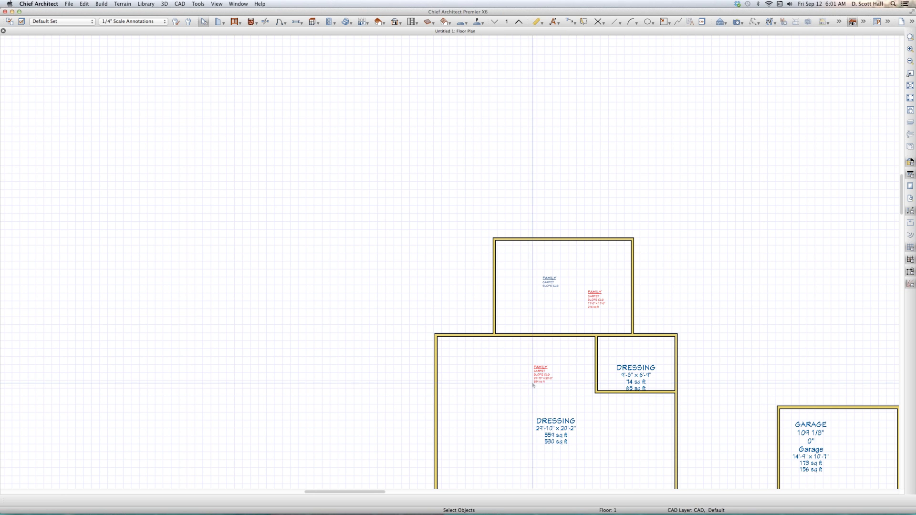
scroll(573, 380, up, 2)
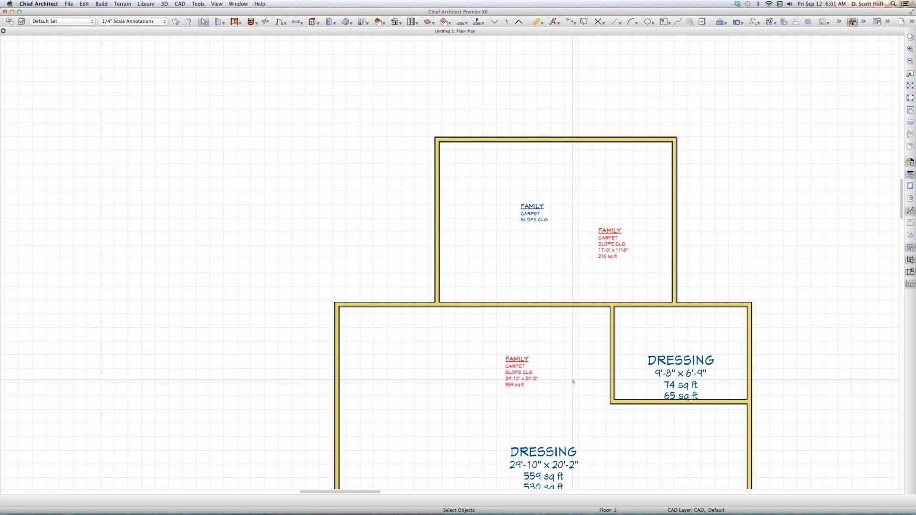
Step: Draw a vertical interior wall through the large Dressing room from its upper wall to its lower wall, separating a narrow room on the left
scroll(464, 337, down, 2)
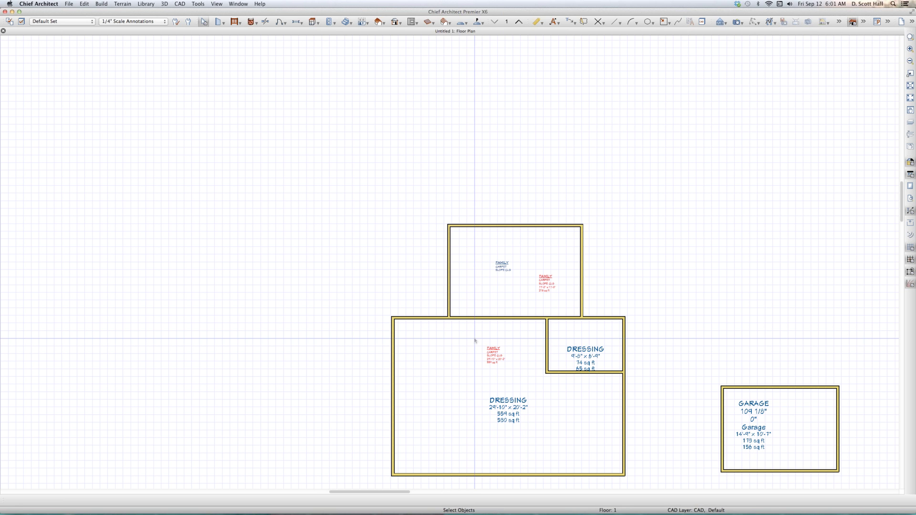
key(w)
drag(463, 317, 462, 475)
scroll(423, 467, up, 5)
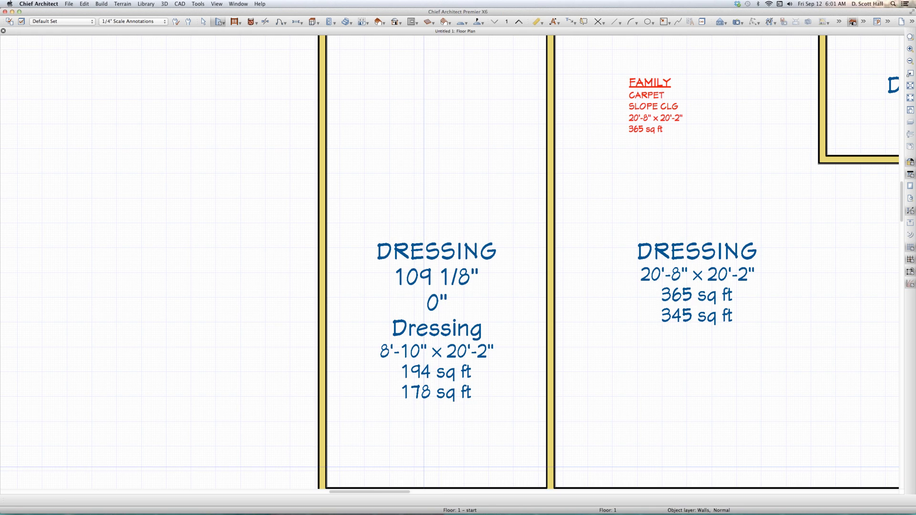
scroll(414, 371, up, 1)
key(space)
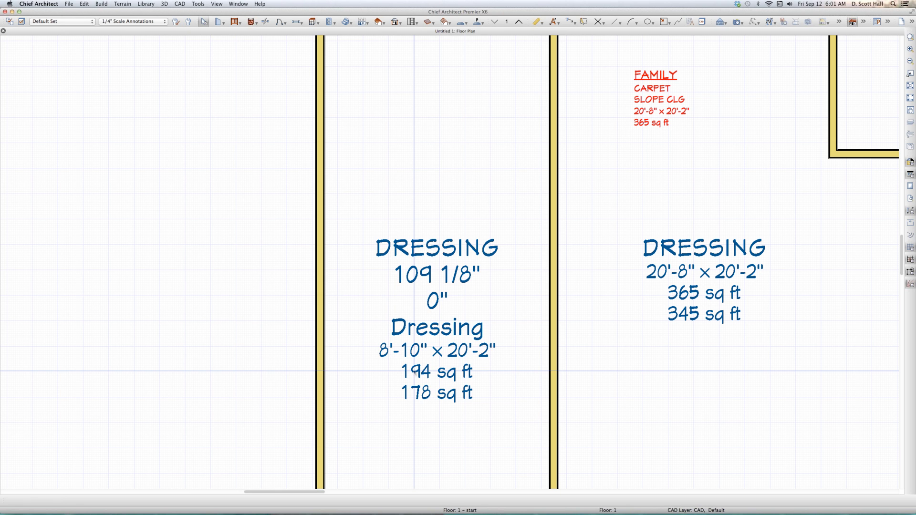
Step: Check the layer display options and compare the layers of the automatic Dressing labels with those of the blue and red FAMILY text labels
key(super+l)
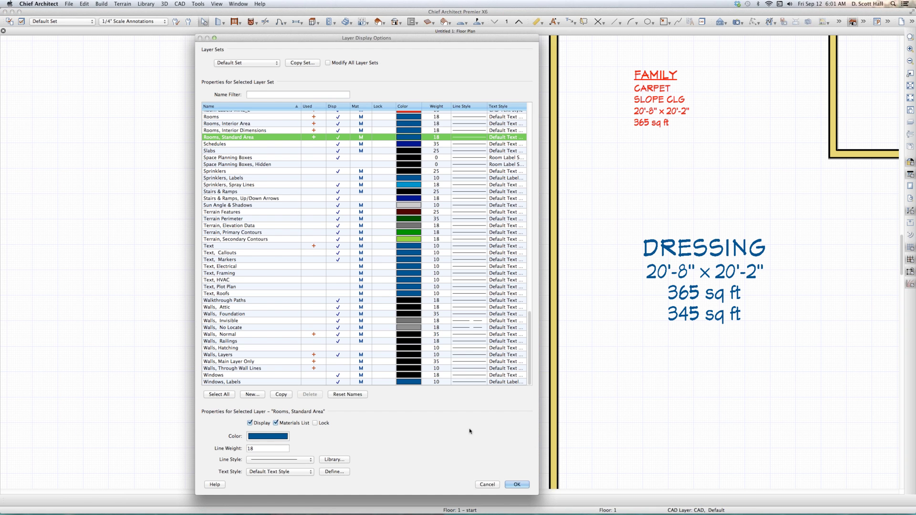
click(487, 485)
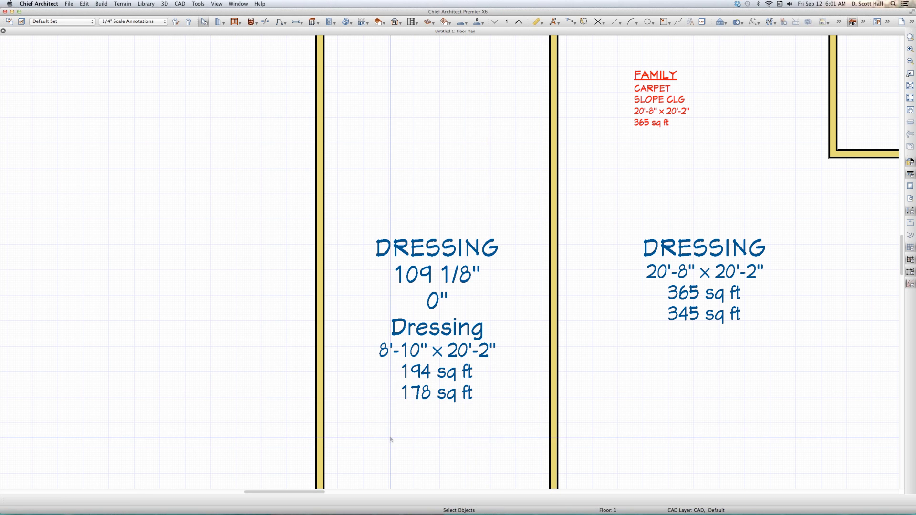
scroll(391, 439, down, 5)
scroll(390, 439, up, 1)
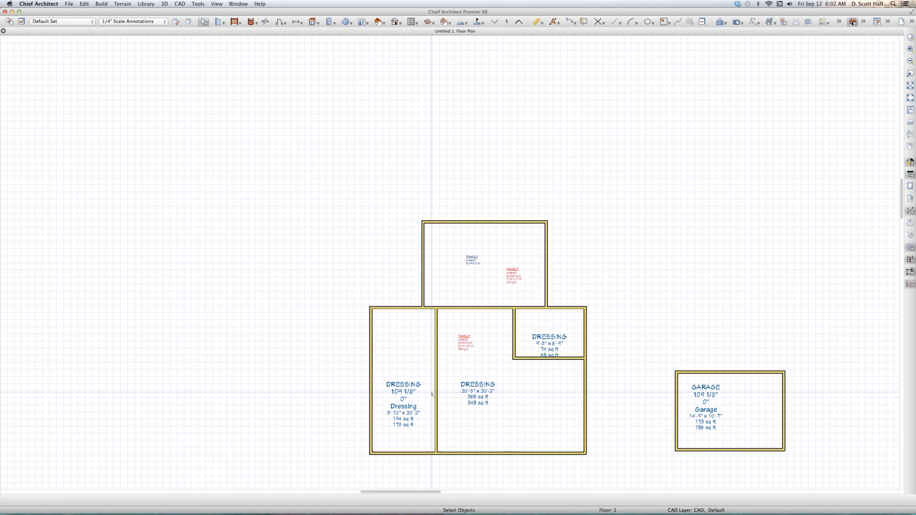
click(399, 393)
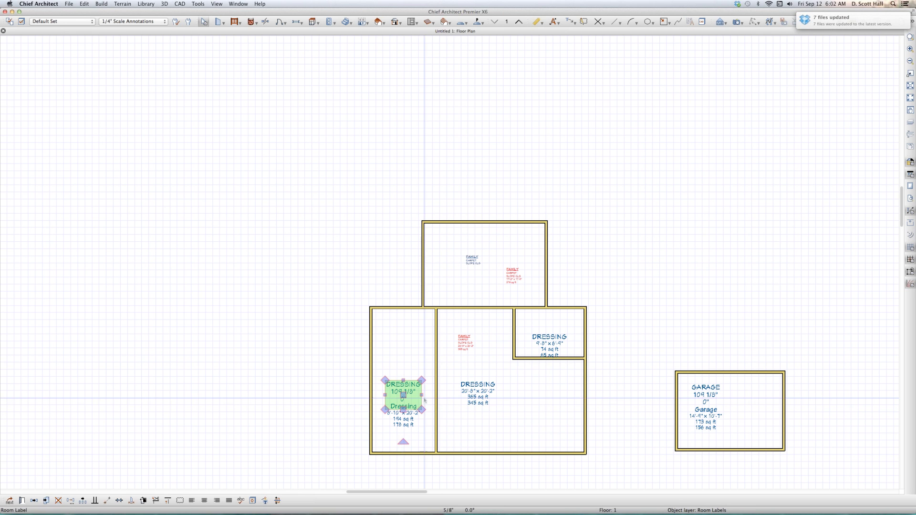
click(467, 397)
click(467, 397)
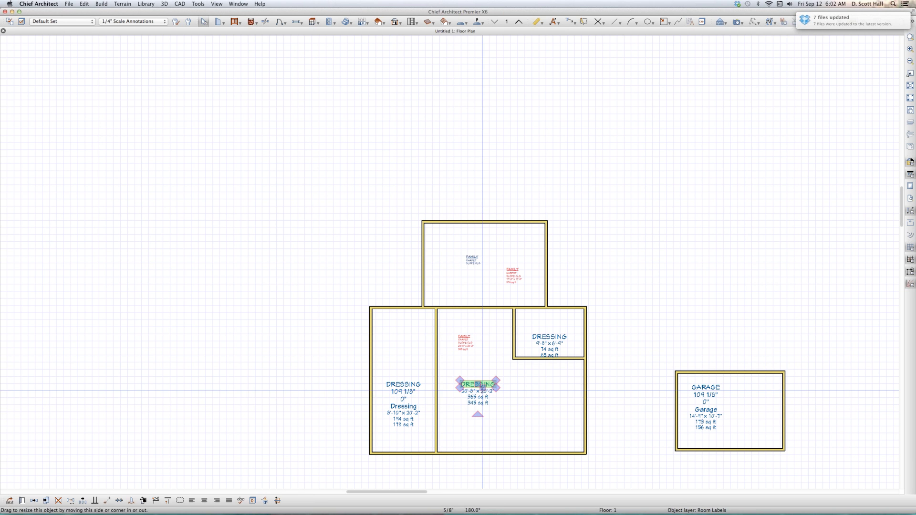
click(473, 259)
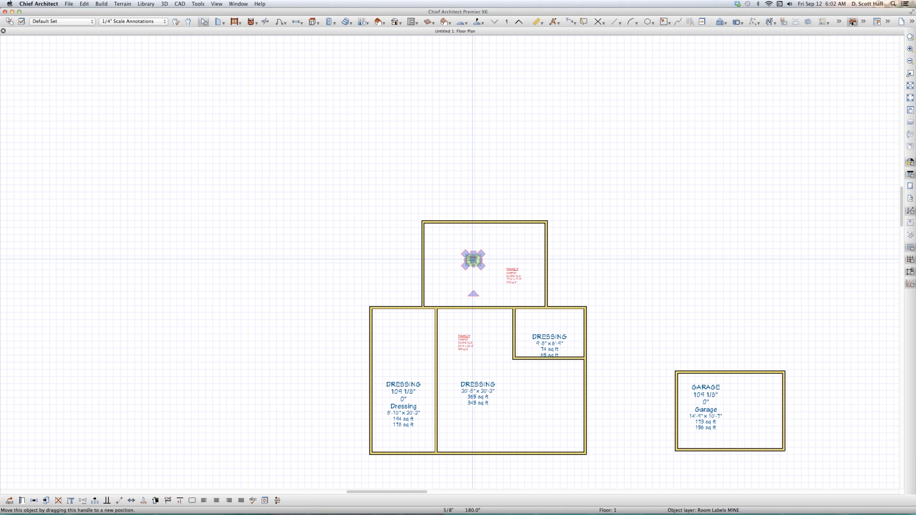
click(518, 275)
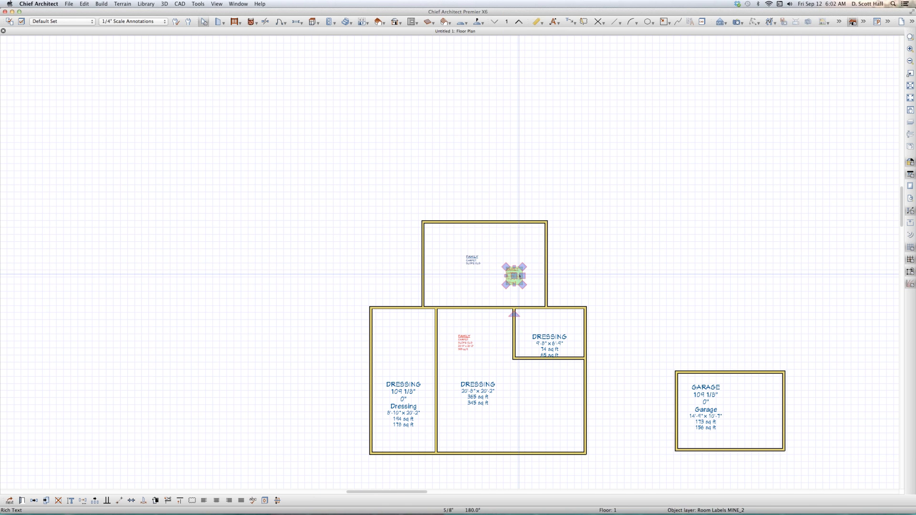
click(467, 259)
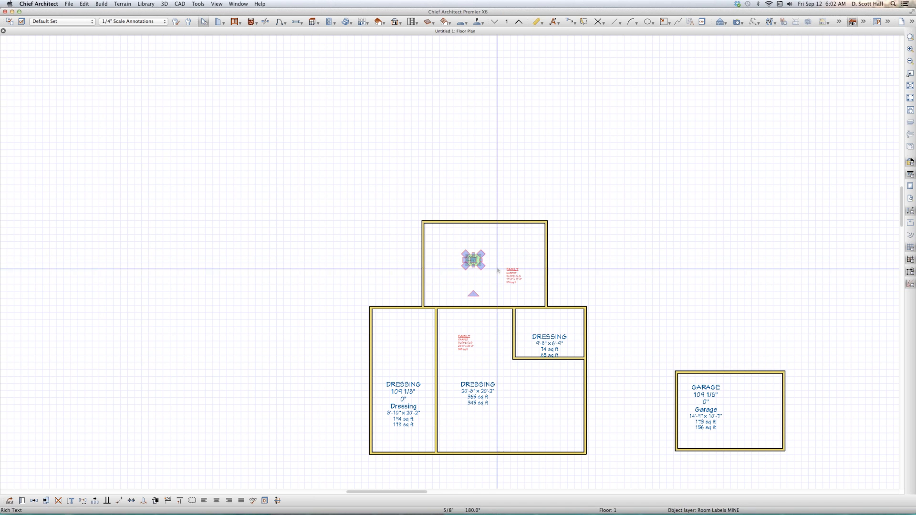
click(514, 274)
key(Escape)
click(474, 258)
scroll(474, 258, up, 5)
click(670, 341)
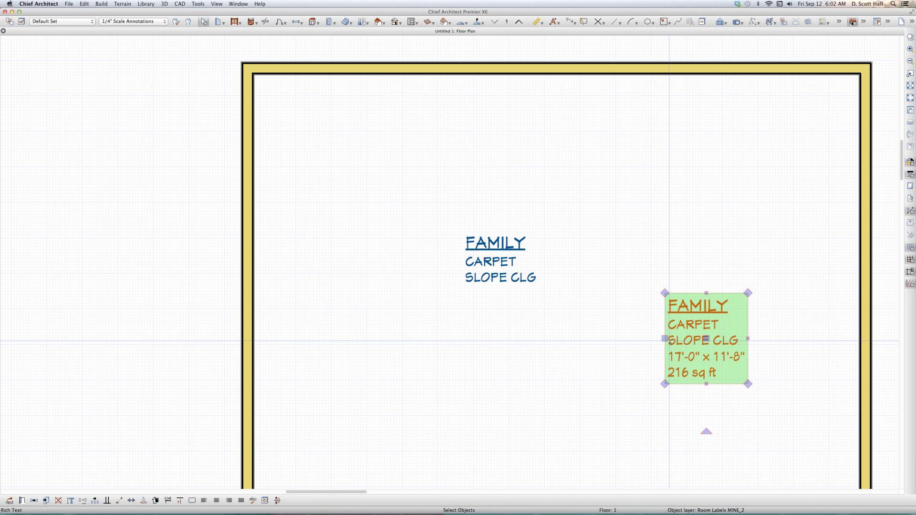
scroll(670, 341, down, 5)
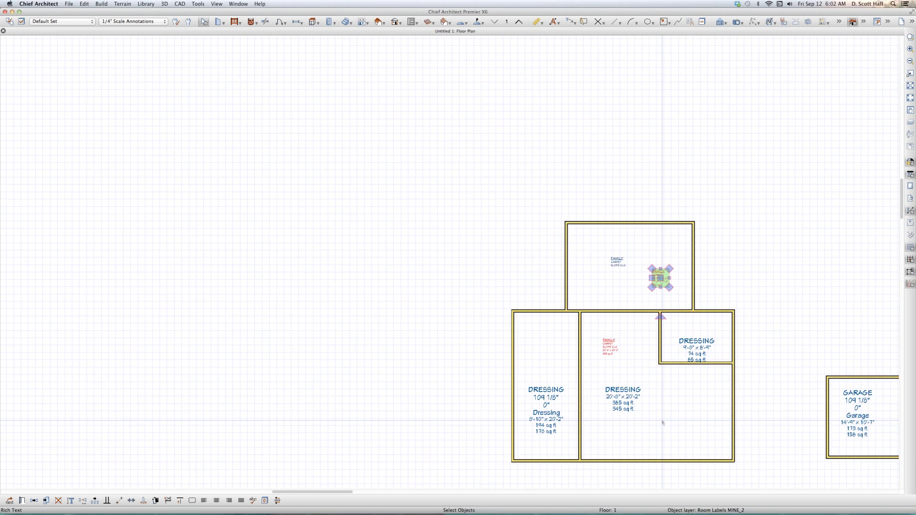
Step: Examine the automatic label of the narrow Dressing room up close and review the layer display options
scroll(661, 421, up, 2)
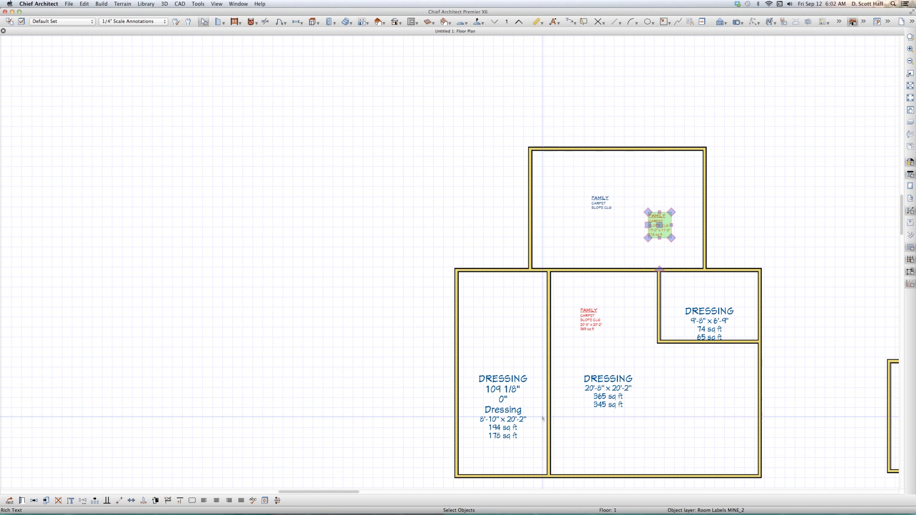
scroll(542, 418, up, 2)
click(470, 334)
scroll(465, 384, up, 4)
click(465, 385)
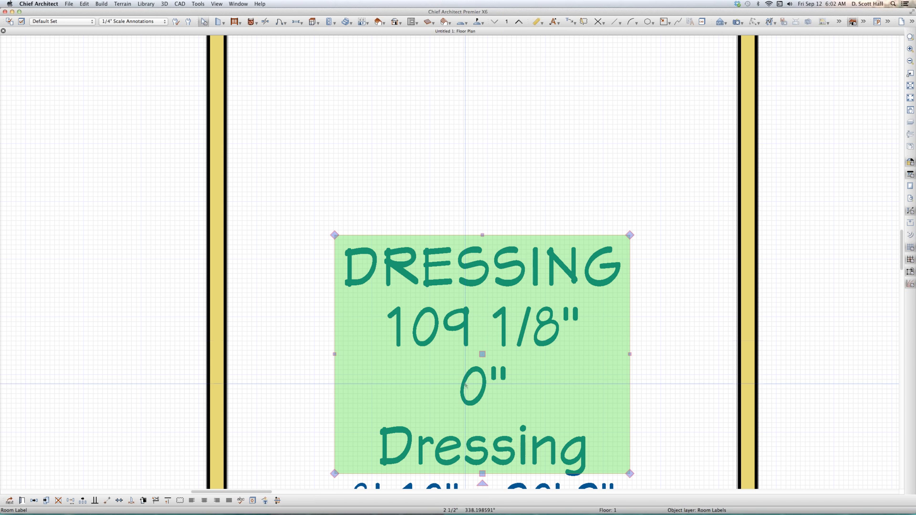
drag(346, 281, 691, 418)
scroll(541, 338, down, 2)
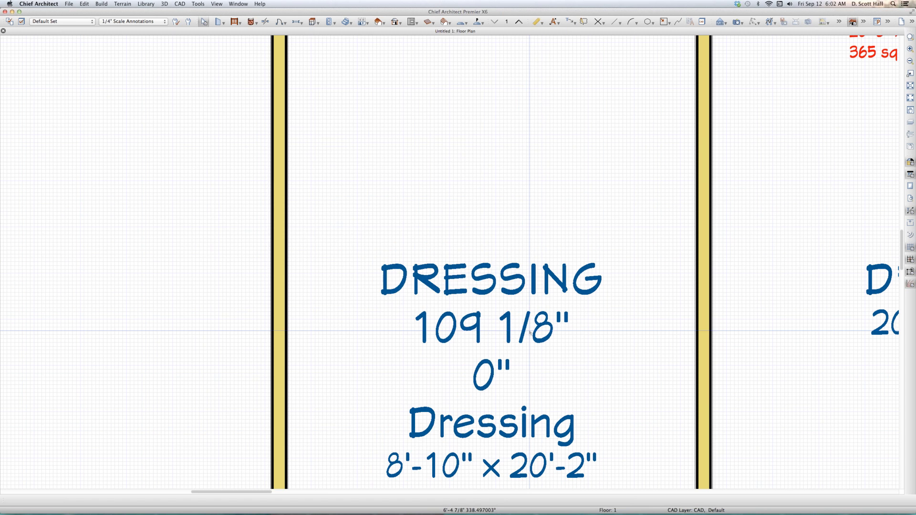
key(super+l)
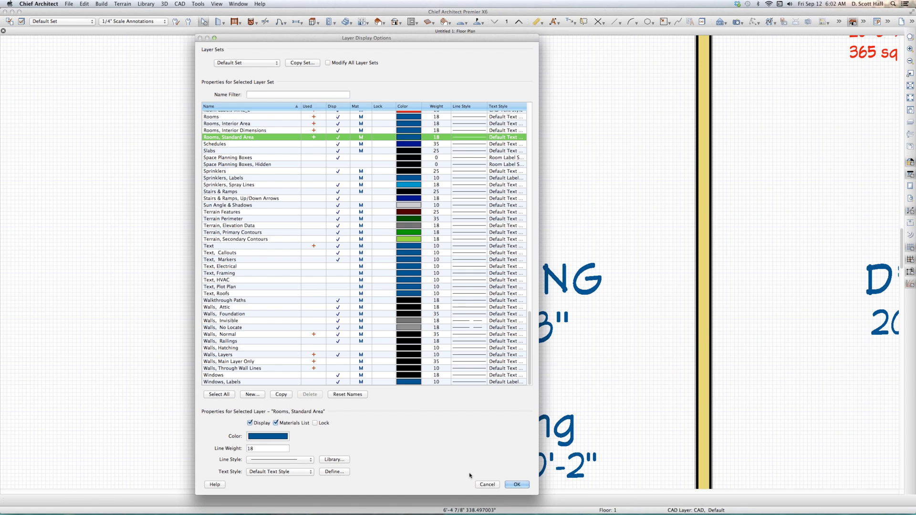
key(Escape)
Step: In the Room Label defaults, append CLG HT to the %room.height.ceiling% line and FLR HT to the %room.elevation.floor% line
key(d)
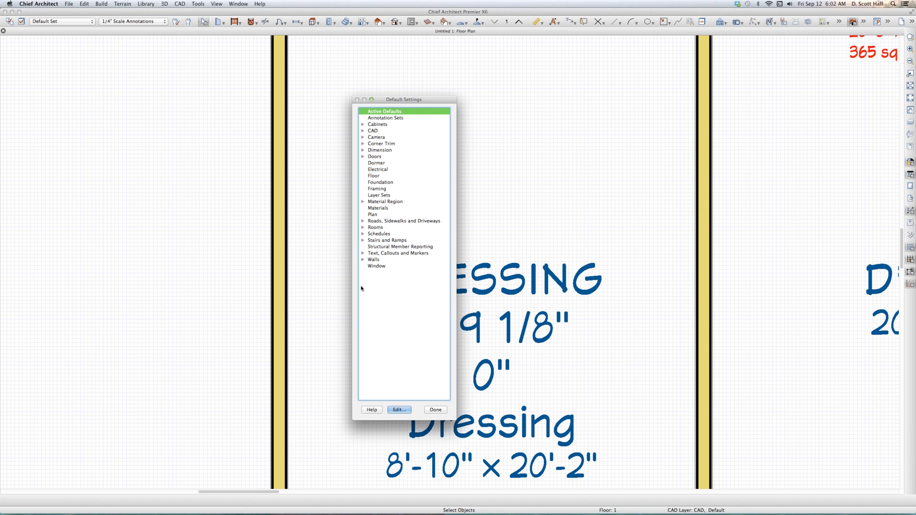
click(363, 227)
double_click(372, 260)
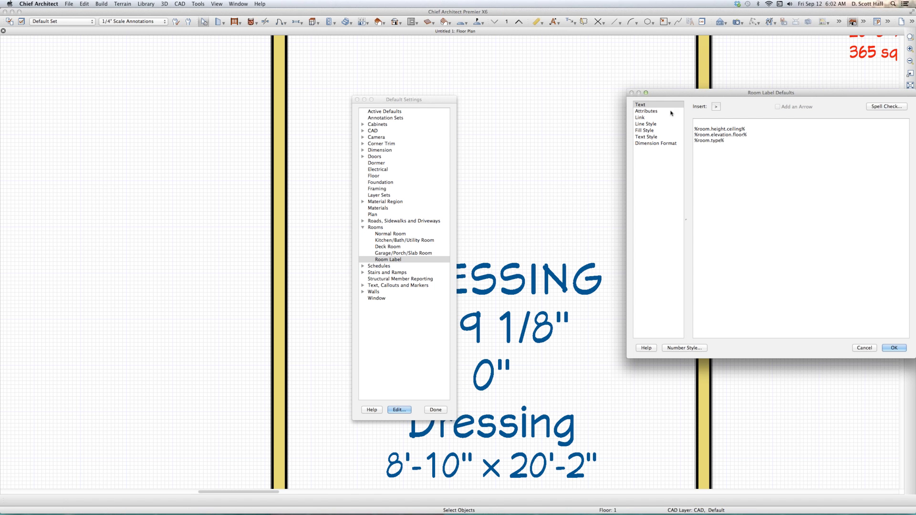
click(748, 129)
text(CLG HT)
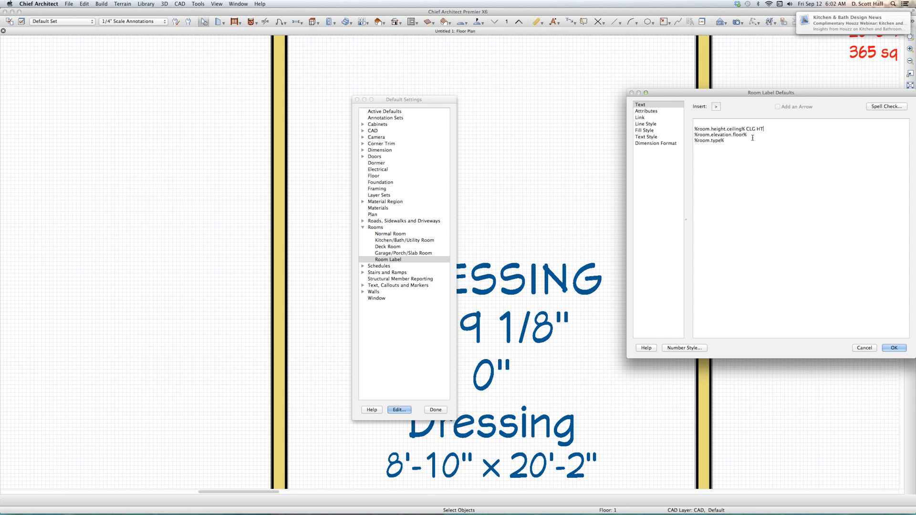
text(FL HT)
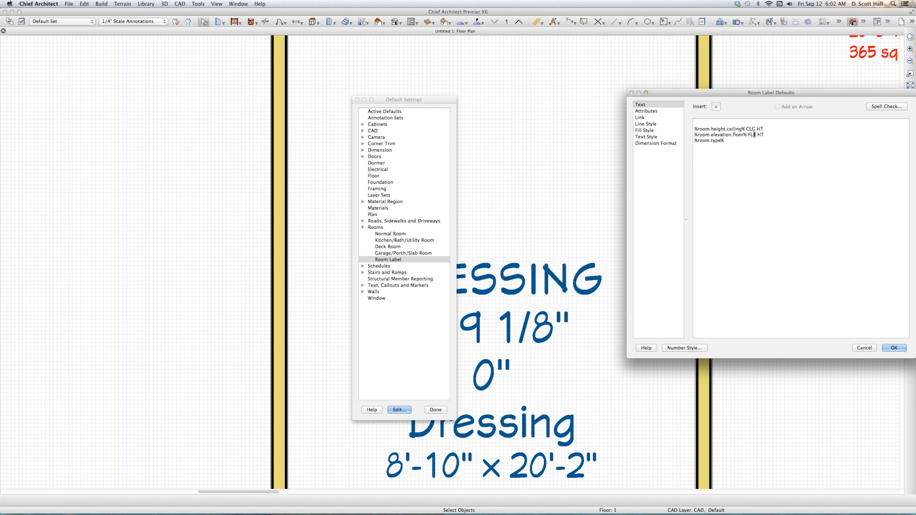
click(894, 348)
click(399, 410)
click(888, 350)
click(435, 410)
Step: Inspect the existing label of the narrow Dressing room after the change to the label defaults
scroll(427, 217, down, 5)
scroll(427, 217, up, 1)
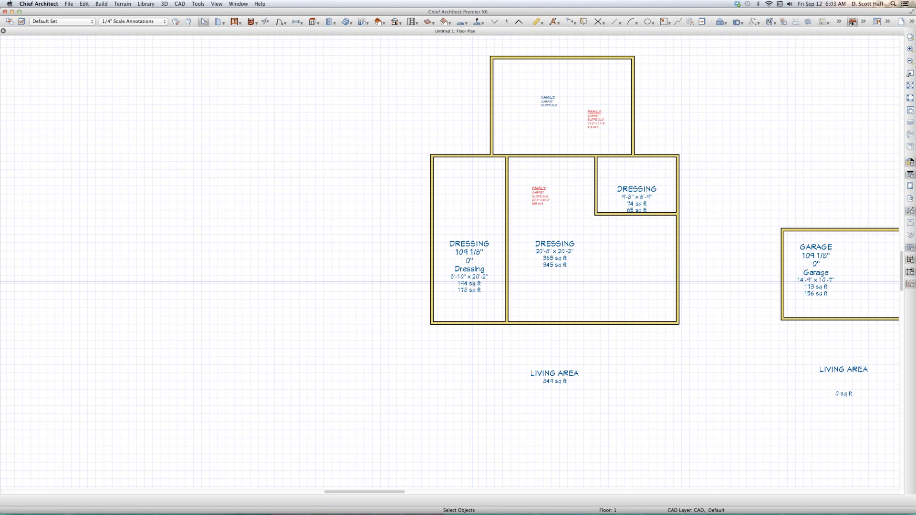
scroll(445, 246, up, 3)
click(445, 246)
scroll(446, 246, up, 2)
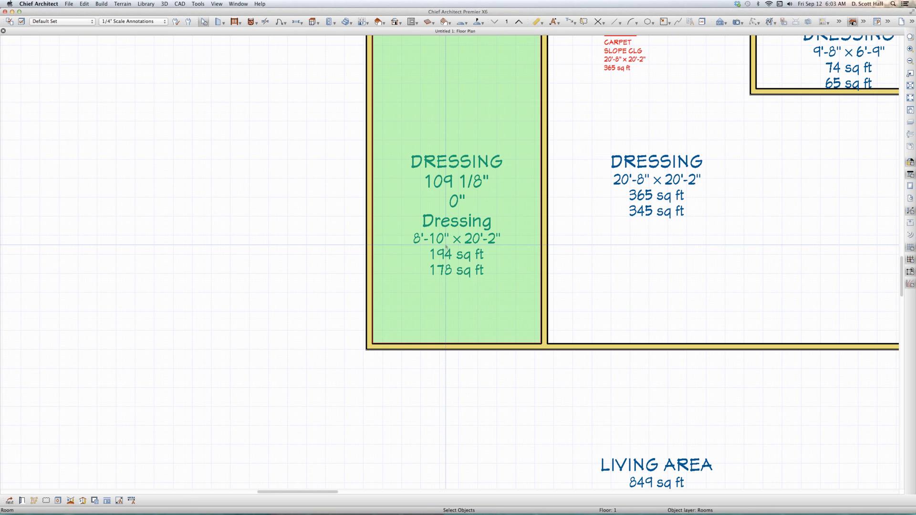
key(Escape)
Step: Draw a horizontal interior wall across the narrow Dressing room and move the upper new room's label up 2'-6"
scroll(446, 245, down, 3)
key(w)
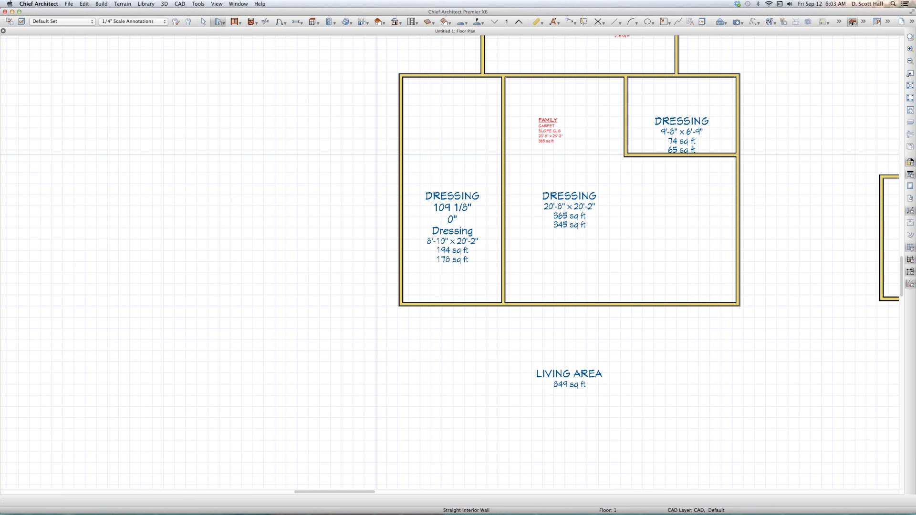
mouse_move(399, 173)
mouse_down()
mouse_move(409, 153)
mouse_move(513, 177)
mouse_up()
key(space)
click(465, 138)
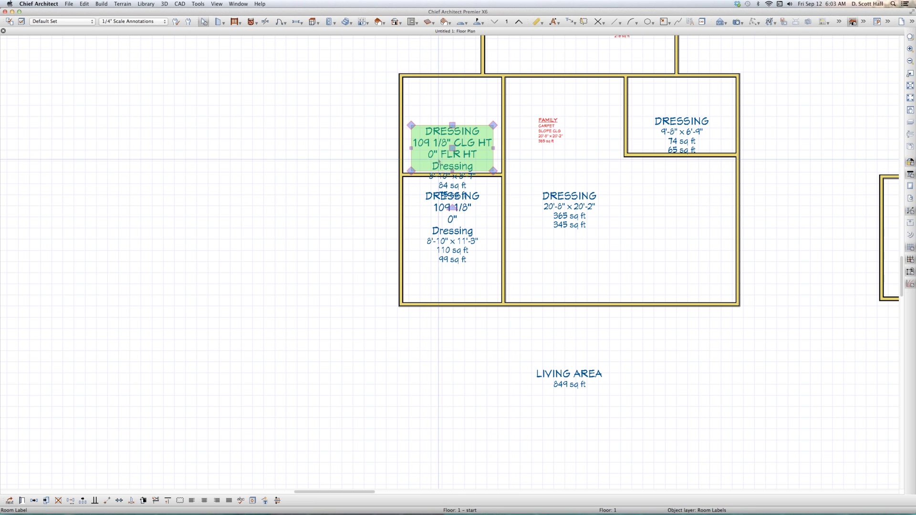
drag(449, 148, 451, 121)
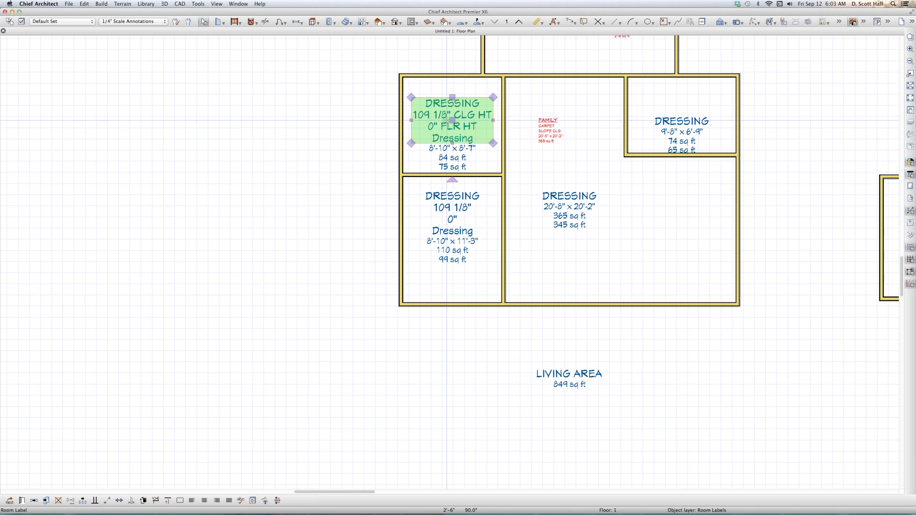
Step: Move the left exterior wall outward until it is about 24'-7" from the vertical interior wall
click(404, 221)
click(401, 220)
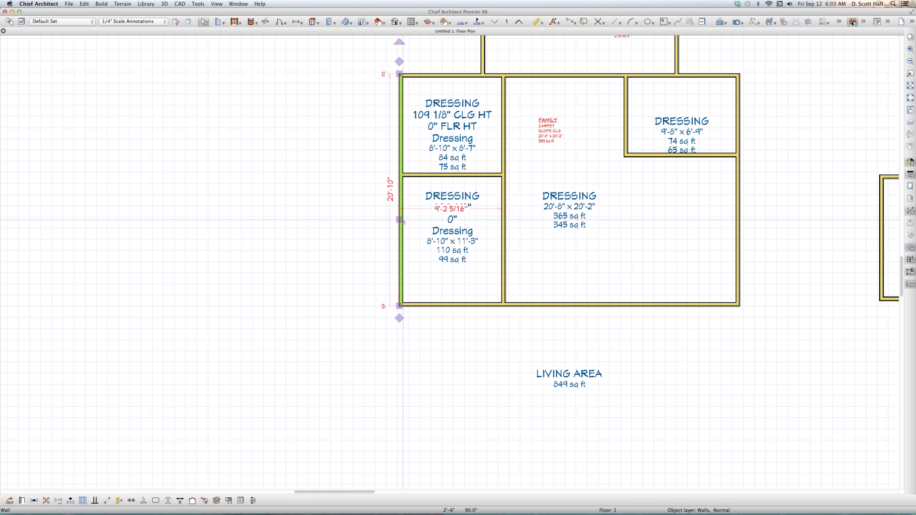
drag(400, 220, 228, 228)
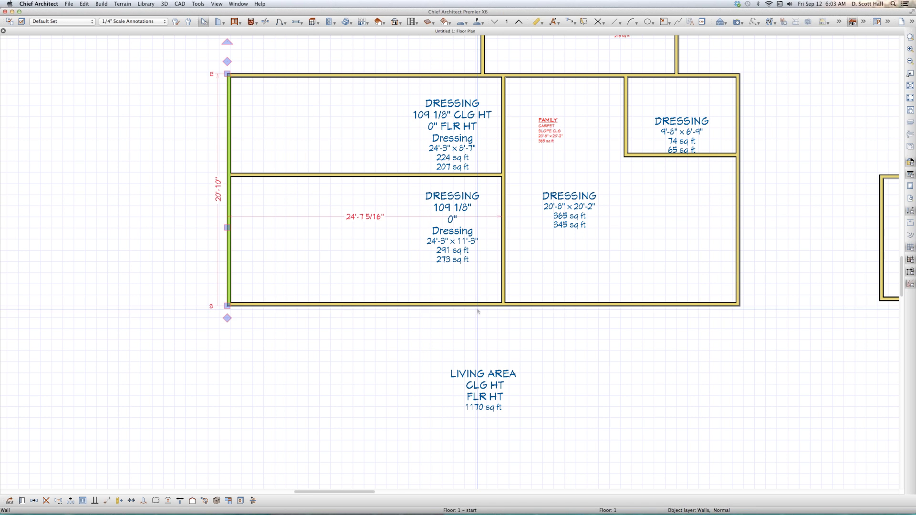
Step: Move the lower exterior wall down to about 21'-0 1/2" from the horizontal dividing wall, and lower that dividing wall to about 14'-0 1/2" from the upper wall
click(425, 306)
drag(425, 306, 444, 409)
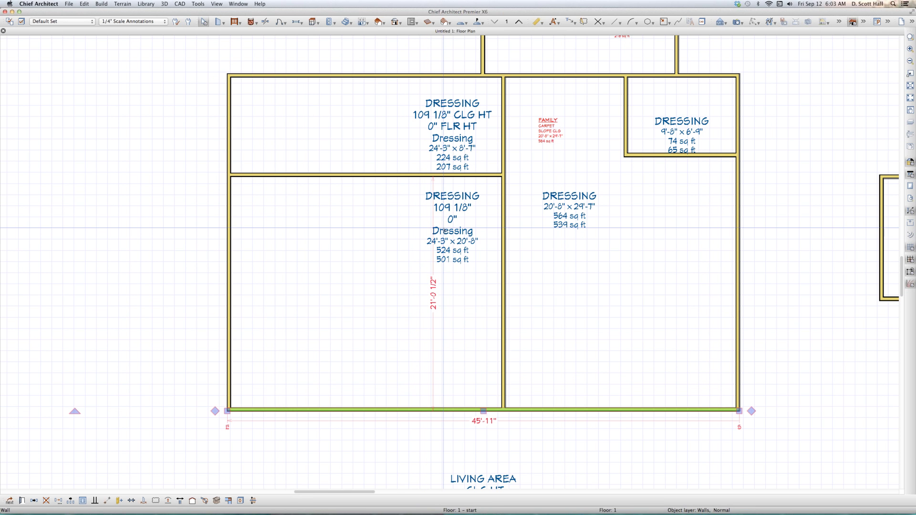
click(382, 176)
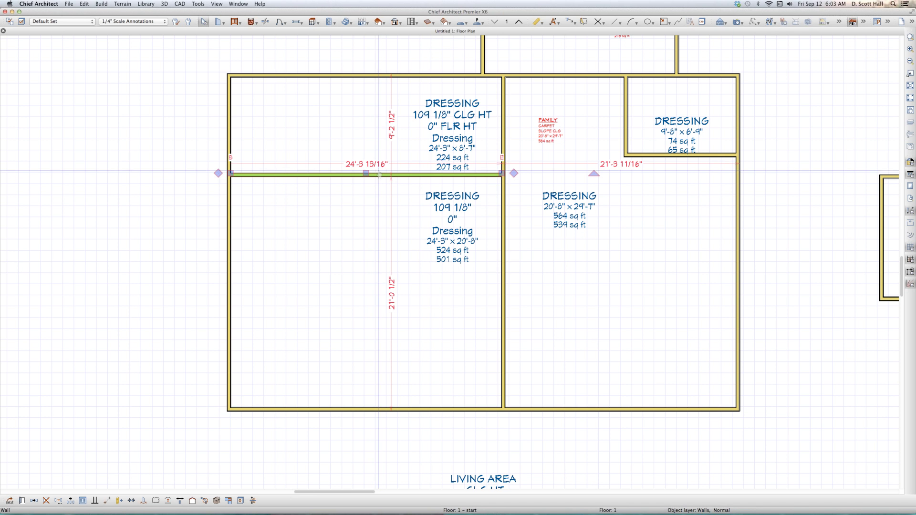
drag(366, 174, 366, 228)
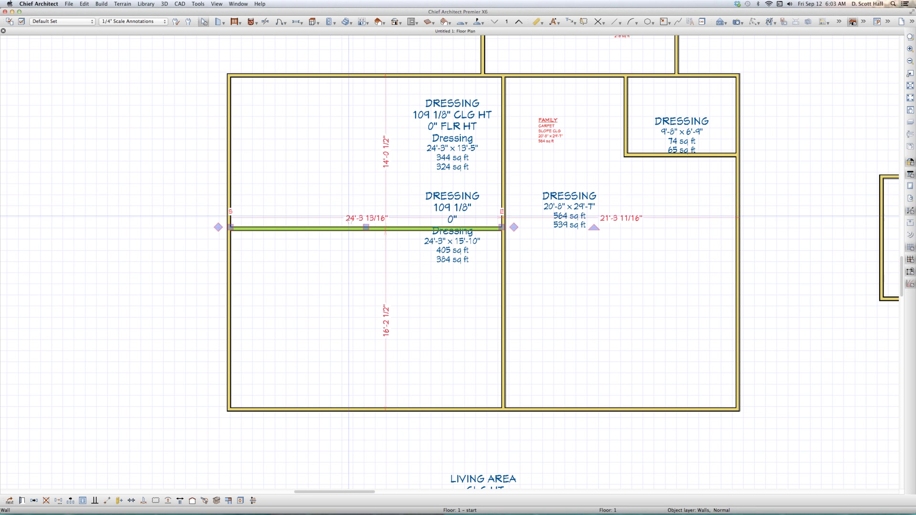
Step: Lower the horizontal dividing wall to about 20'-9 1/2" from the upper wall and move the lower Dressing room's label up 3'-9"
drag(365, 228, 381, 302)
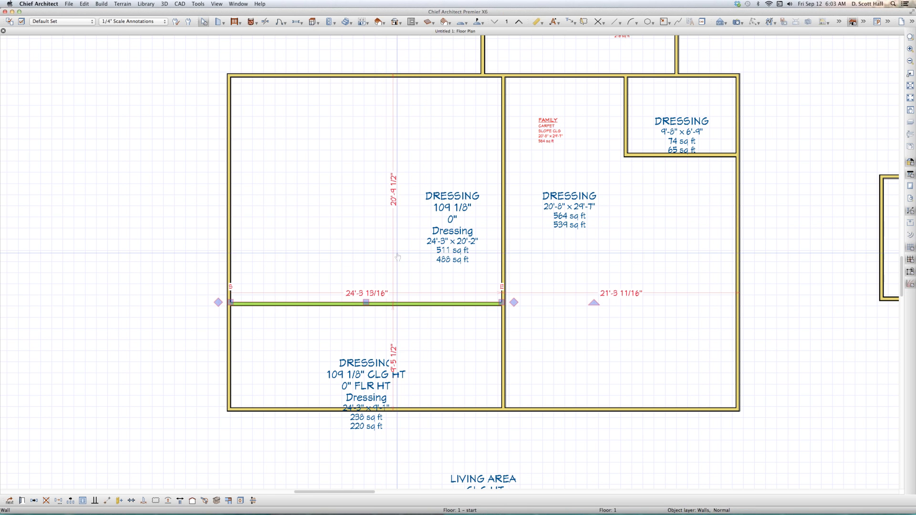
scroll(403, 215, down, 3)
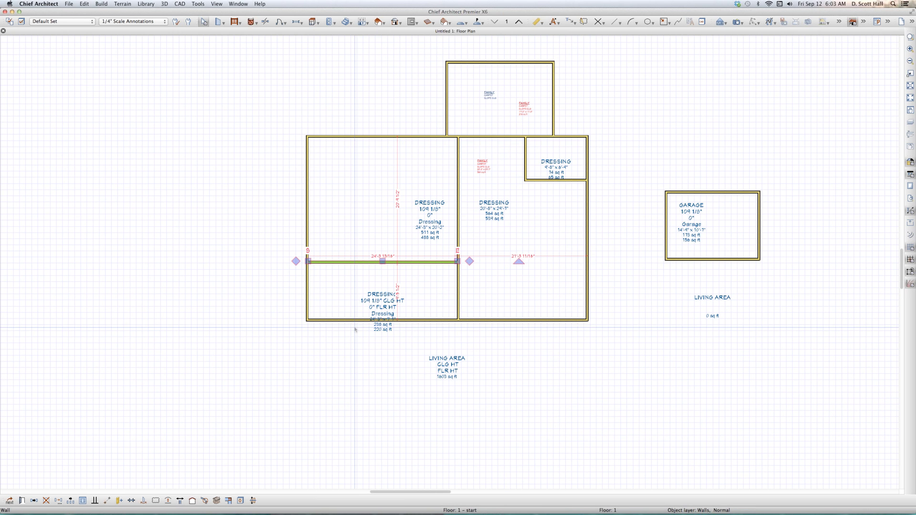
scroll(386, 302, up, 2)
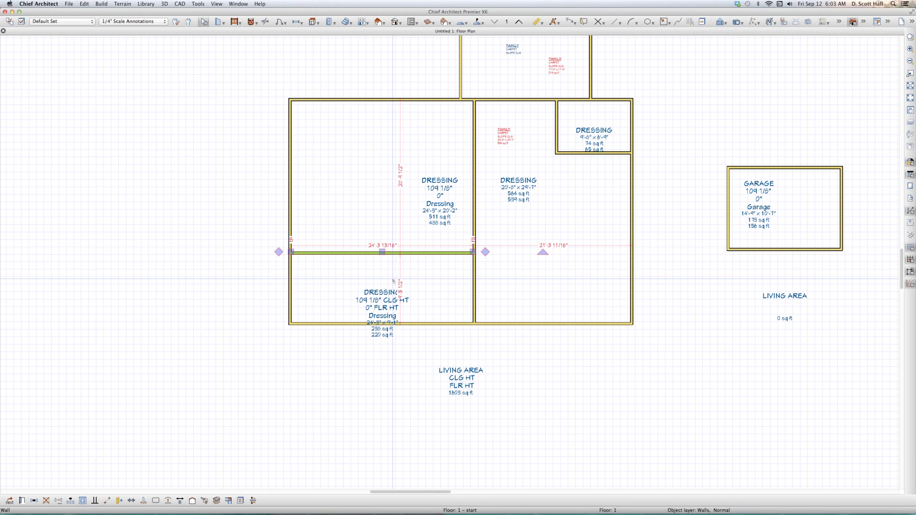
click(382, 305)
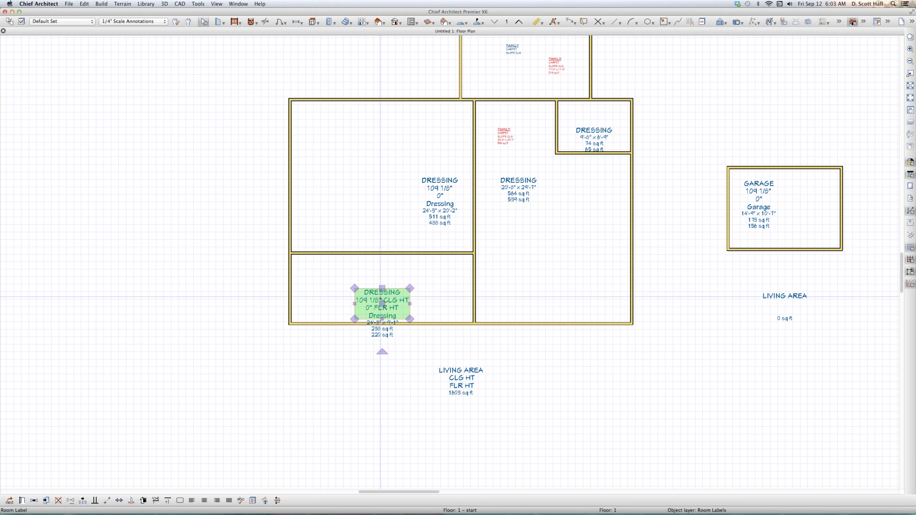
click(390, 251)
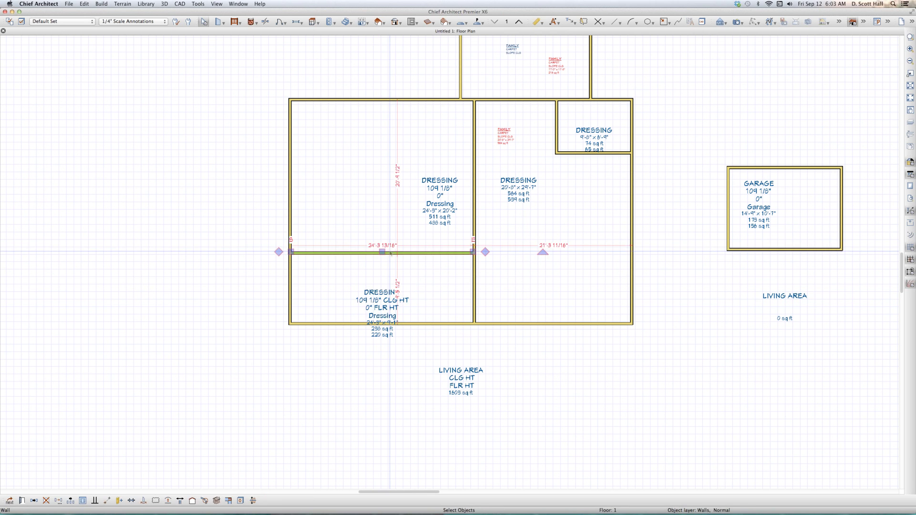
click(384, 295)
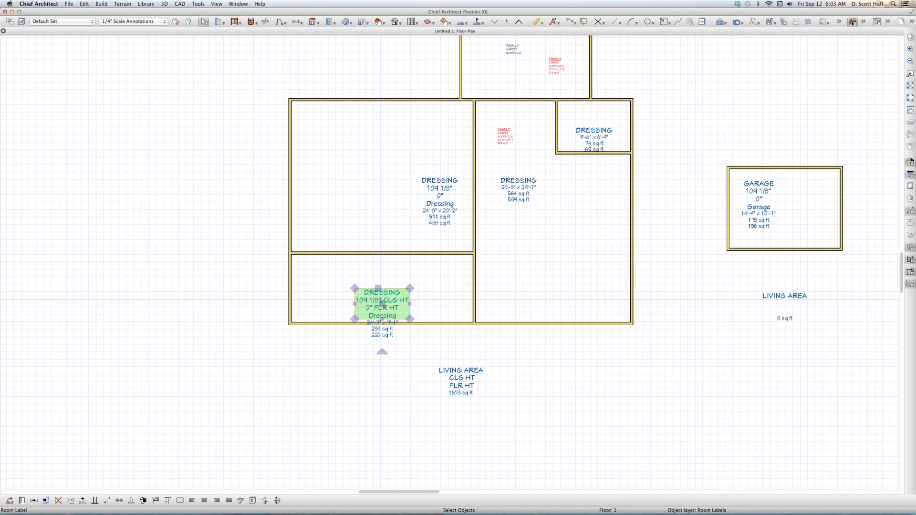
drag(382, 302, 382, 273)
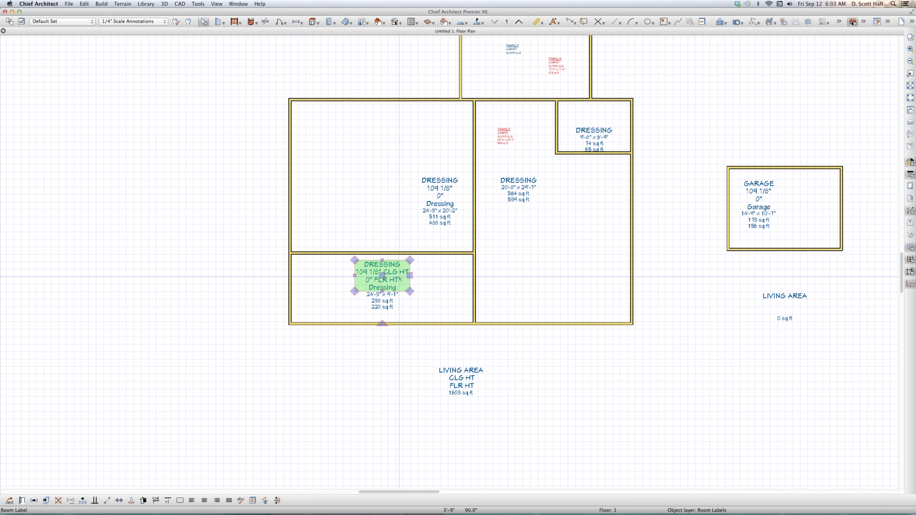
click(210, 262)
Step: Examine the lower Dressing room's automatic label and compare it with the blue and red Family text labels and their layers
scroll(444, 324, up, 2)
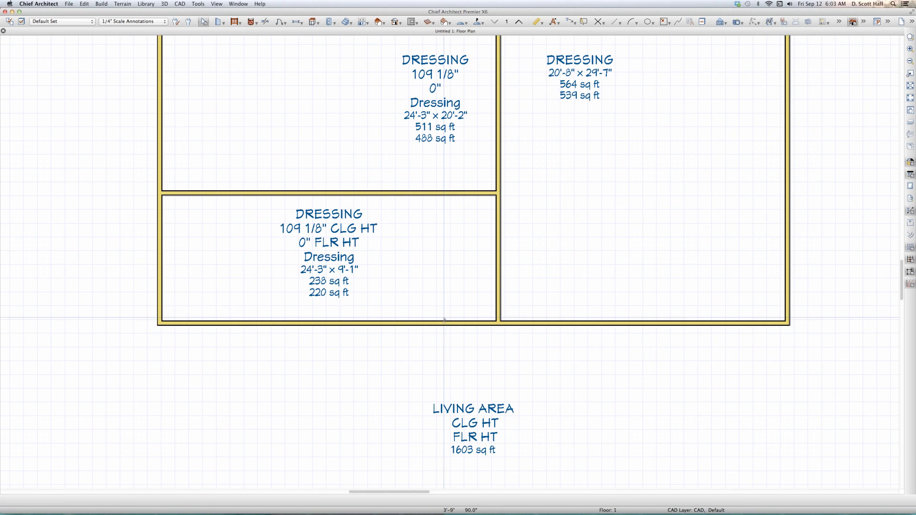
click(334, 241)
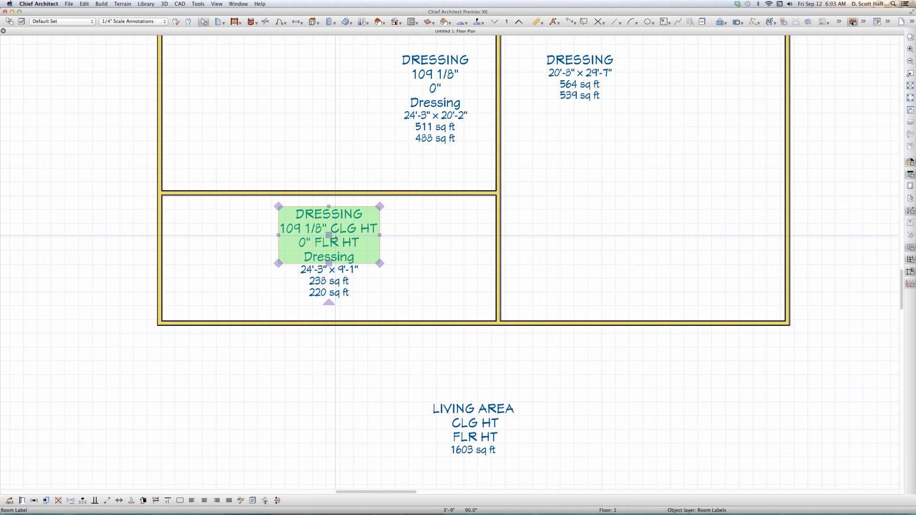
scroll(335, 274, down, 1)
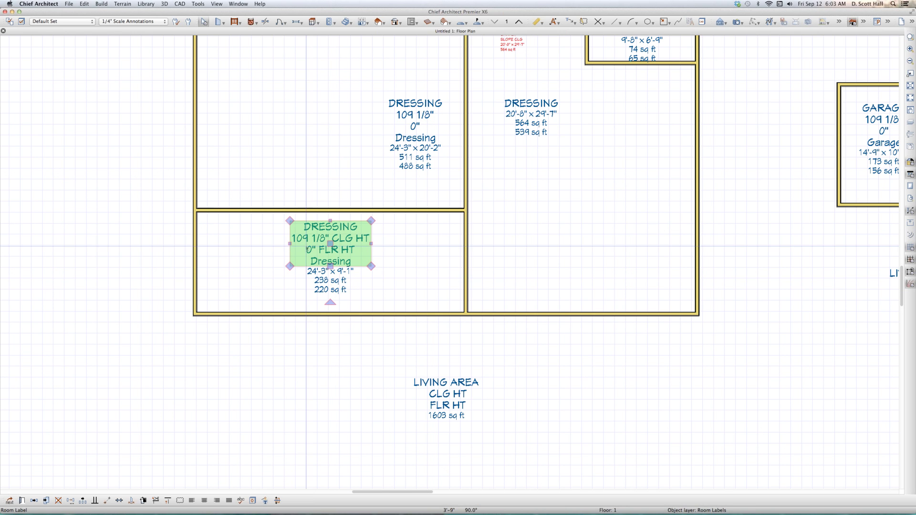
scroll(329, 257, down, 2)
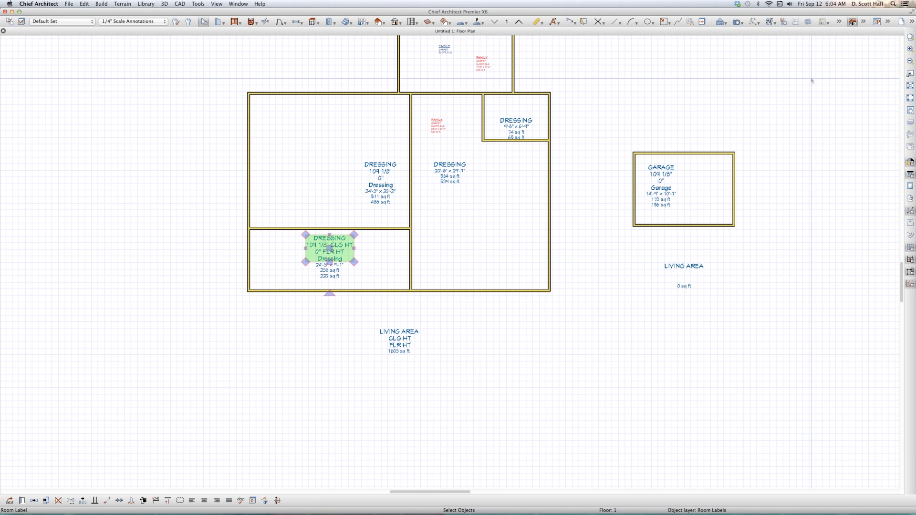
scroll(419, 84, up, 3)
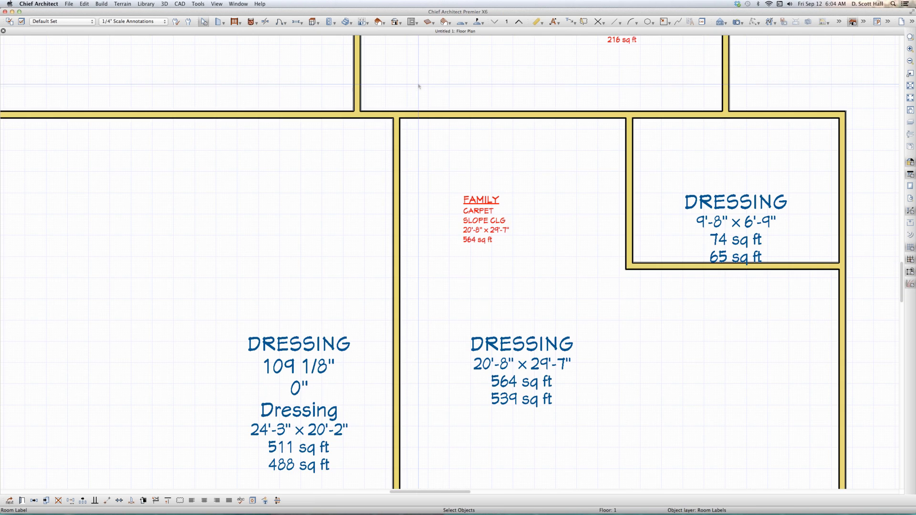
click(481, 220)
scroll(472, 223, down, 2)
scroll(562, 96, up, 2)
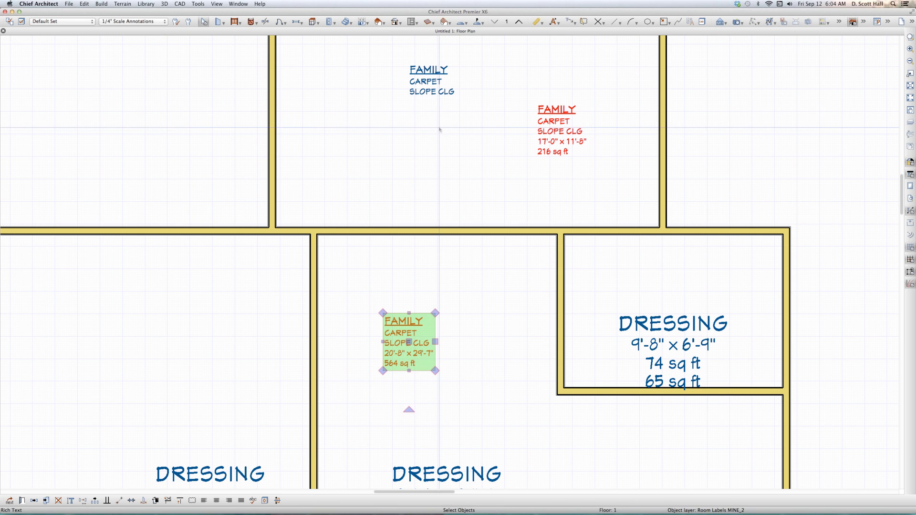
click(424, 72)
scroll(421, 66, up, 2)
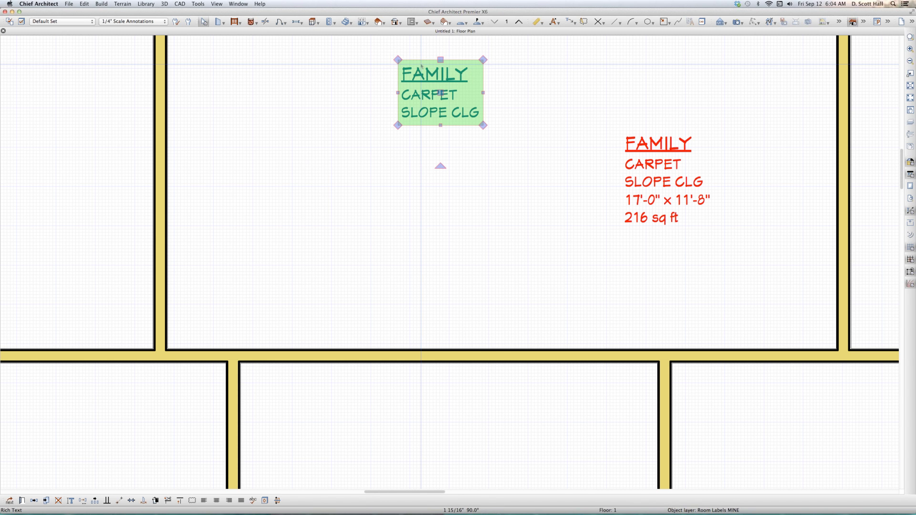
scroll(411, 72, down, 4)
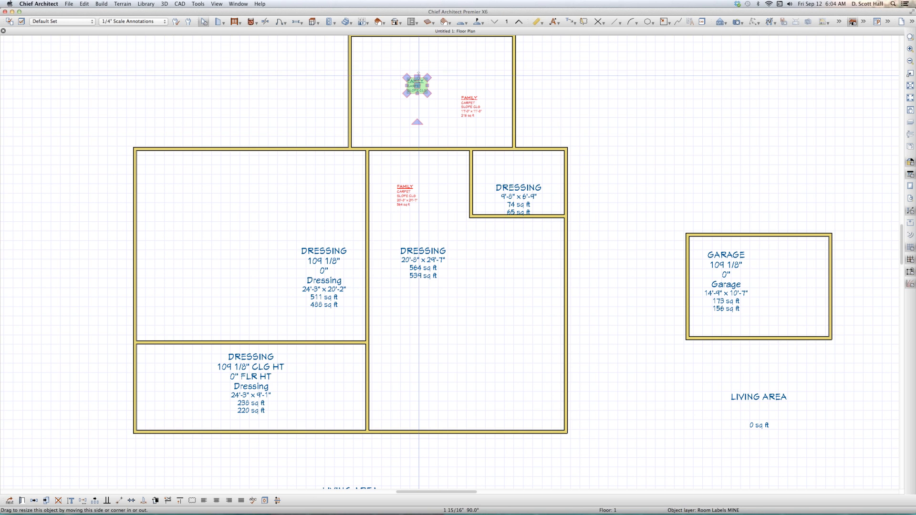
Step: Replace the SLOPE CLG line of the blue Family text label with the Room Ceiling Height macro
scroll(422, 95, up, 2)
double_click(413, 76)
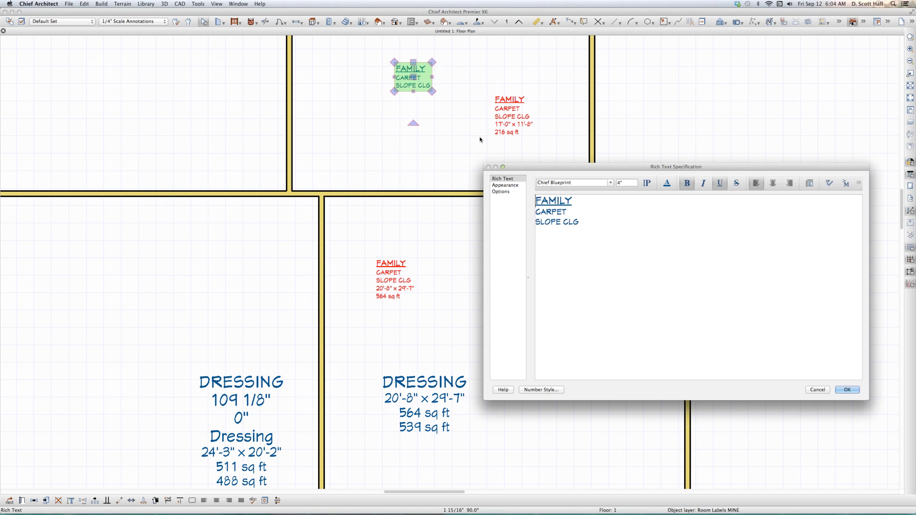
drag(486, 229, 480, 228)
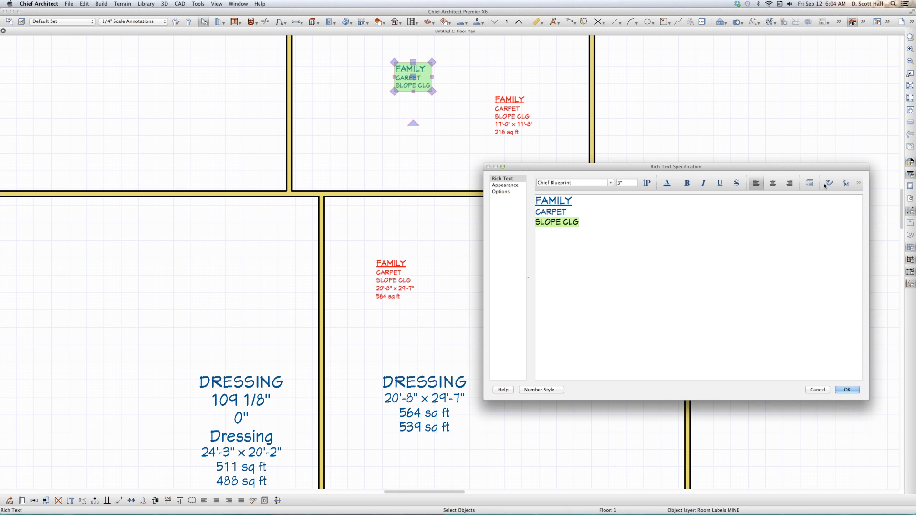
click(845, 183)
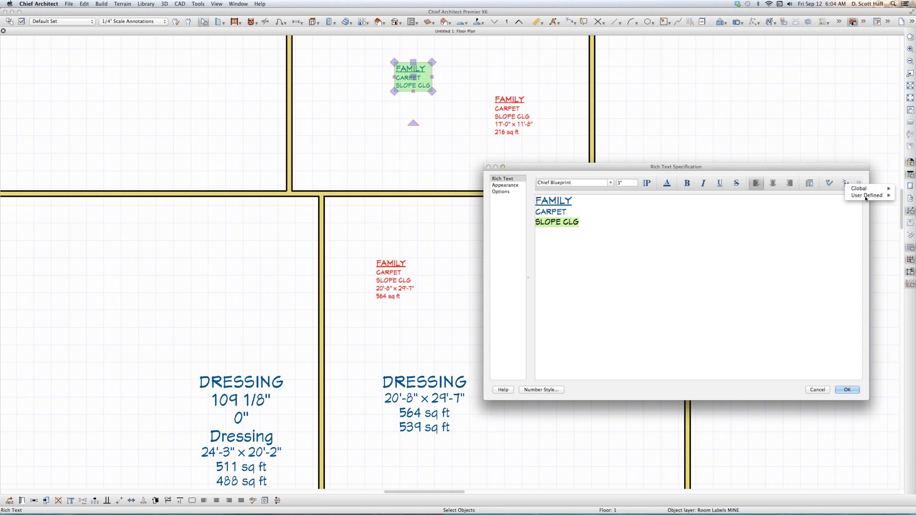
mouse_move(866, 199)
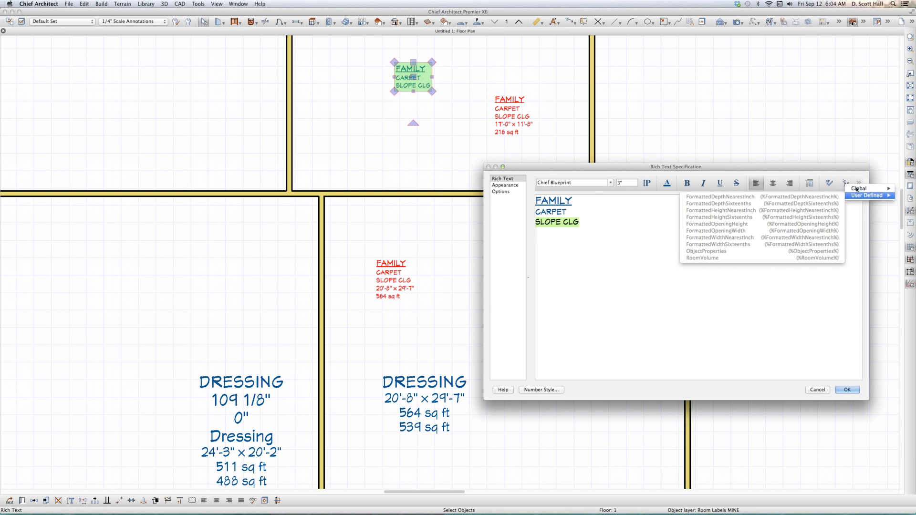
mouse_move(811, 217)
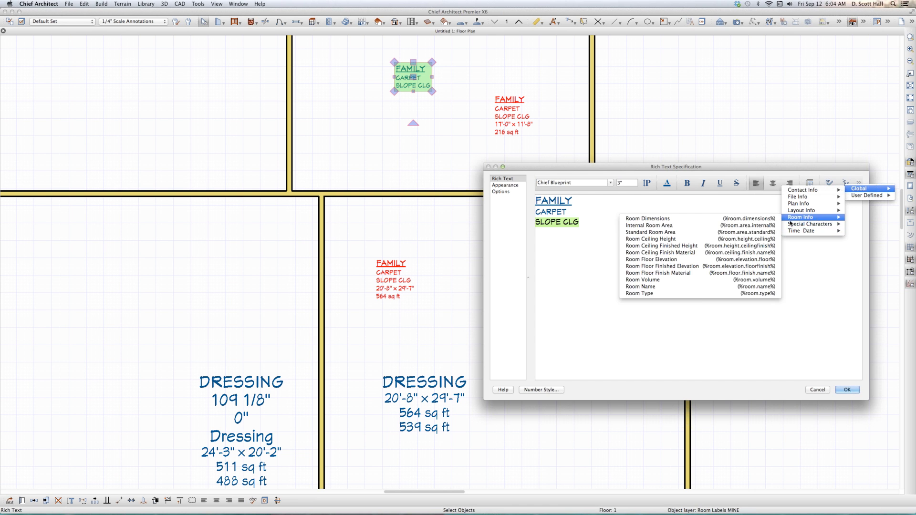
mouse_move(806, 217)
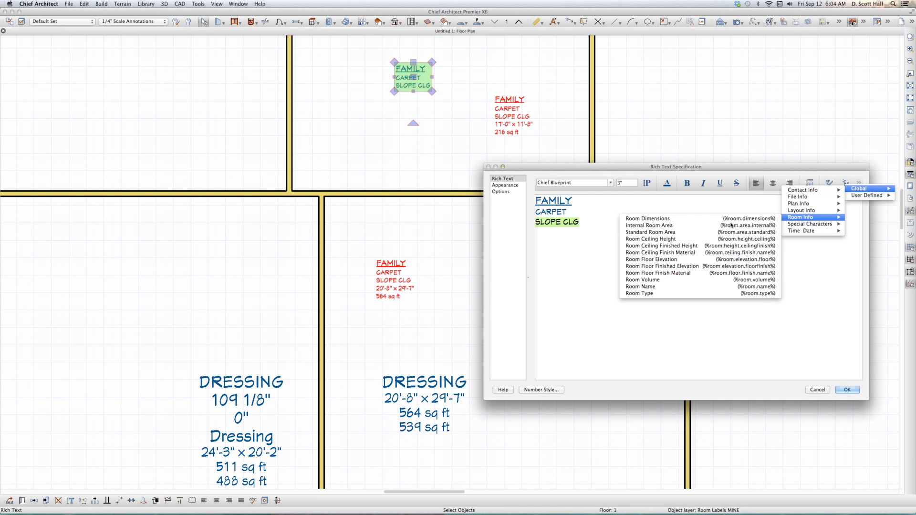
click(705, 239)
key(Return)
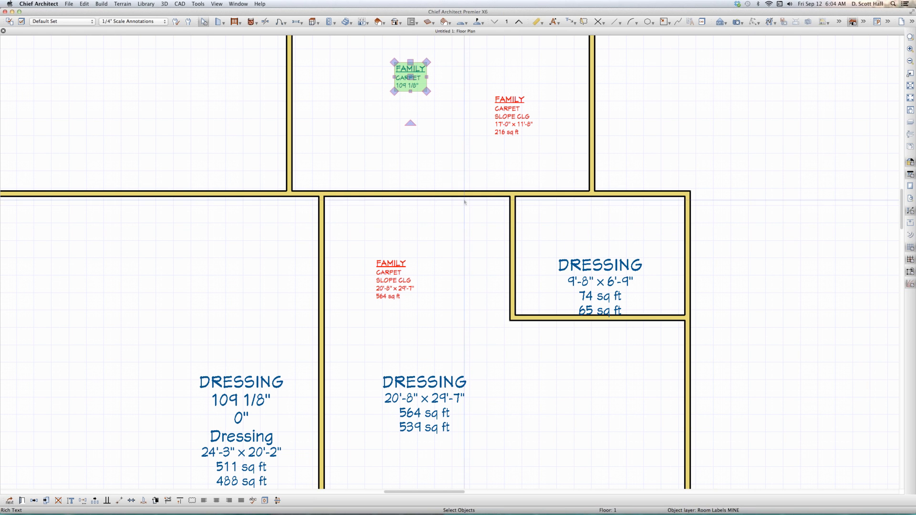
Step: Examine the ceiling height line in the blue Family label and compare it with the red Family label beside it
click(344, 87)
scroll(343, 87, up, 3)
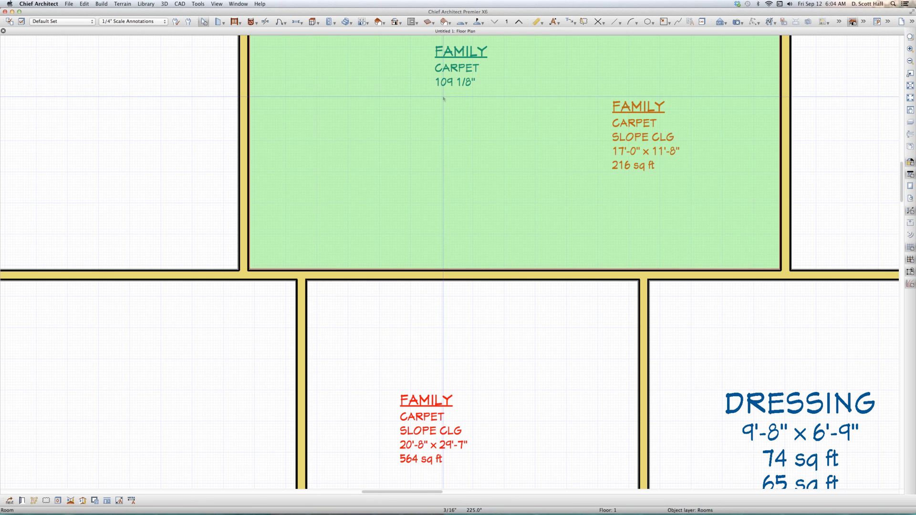
scroll(425, 91, down, 4)
scroll(477, 192, up, 6)
click(478, 192)
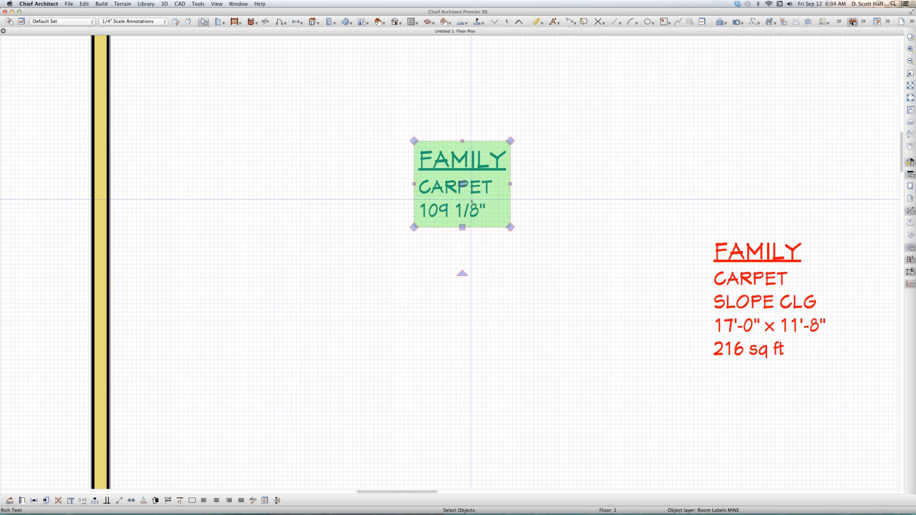
scroll(471, 201, down, 3)
scroll(513, 192, up, 2)
scroll(514, 192, up, 2)
key(ctrl+alt+b)
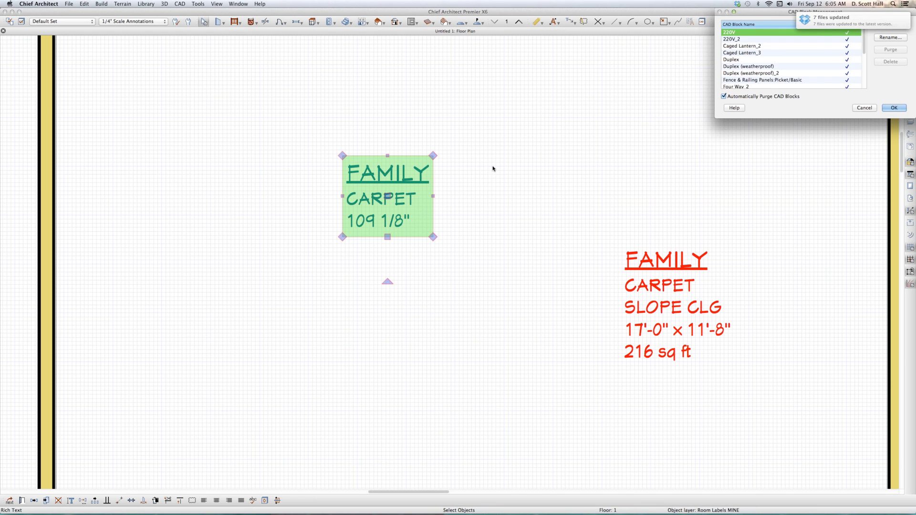
click(868, 108)
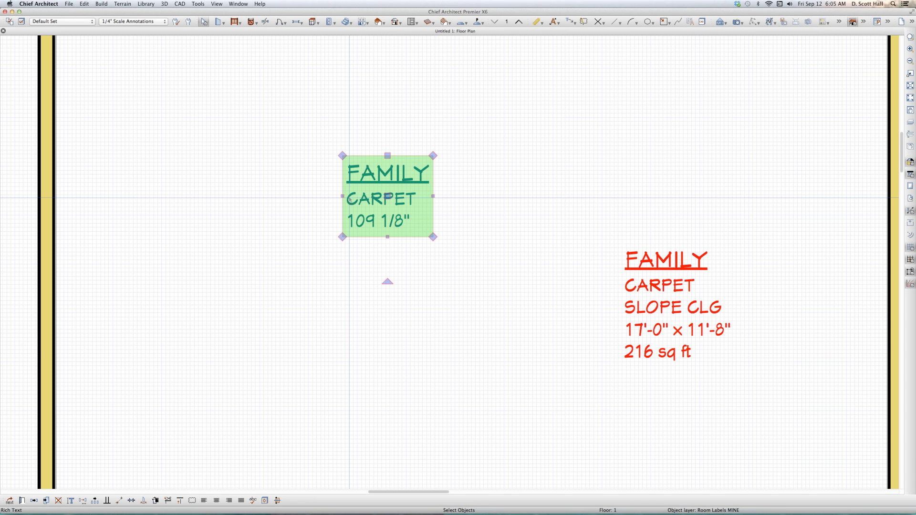
click(460, 352)
click(682, 316)
click(681, 316)
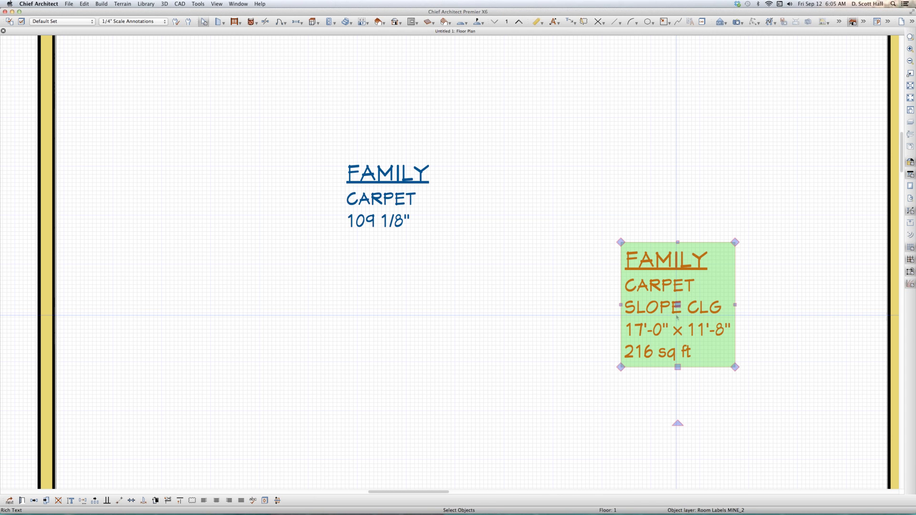
scroll(548, 299, down, 5)
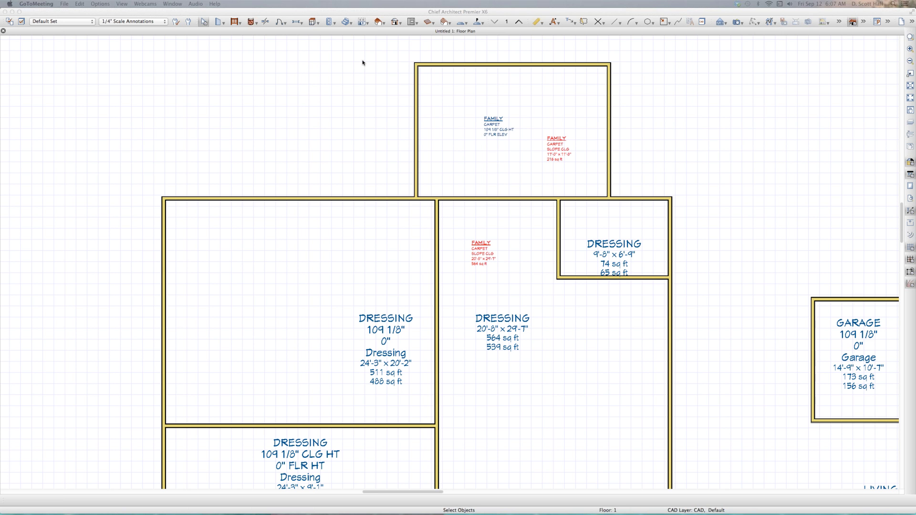
Step: Copy the blue Family text label with its CLG HT and FLR ELEV lines into the 24'-3" x 20'-2" Dressing room
scroll(497, 110, up, 4)
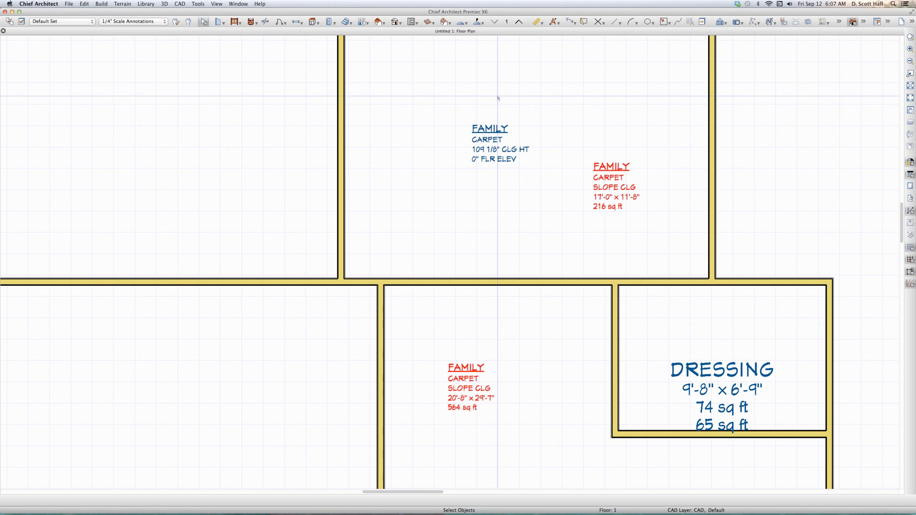
click(475, 161)
scroll(475, 161, up, 2)
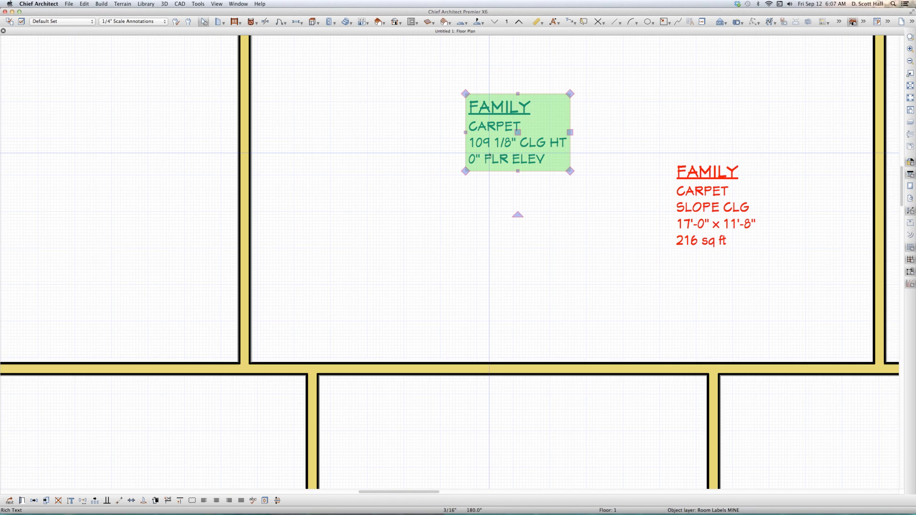
scroll(490, 150, up, 1)
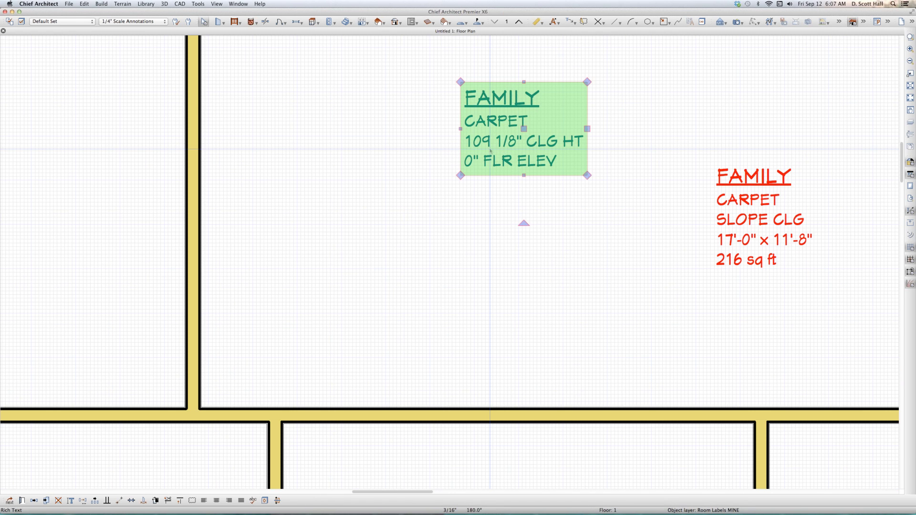
scroll(491, 150, up, 2)
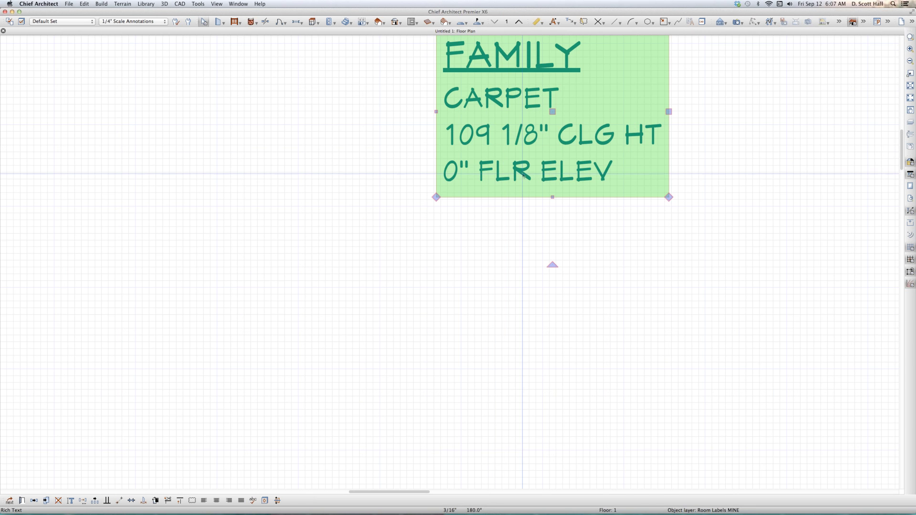
scroll(507, 175, down, 5)
scroll(523, 160, down, 3)
key(Escape)
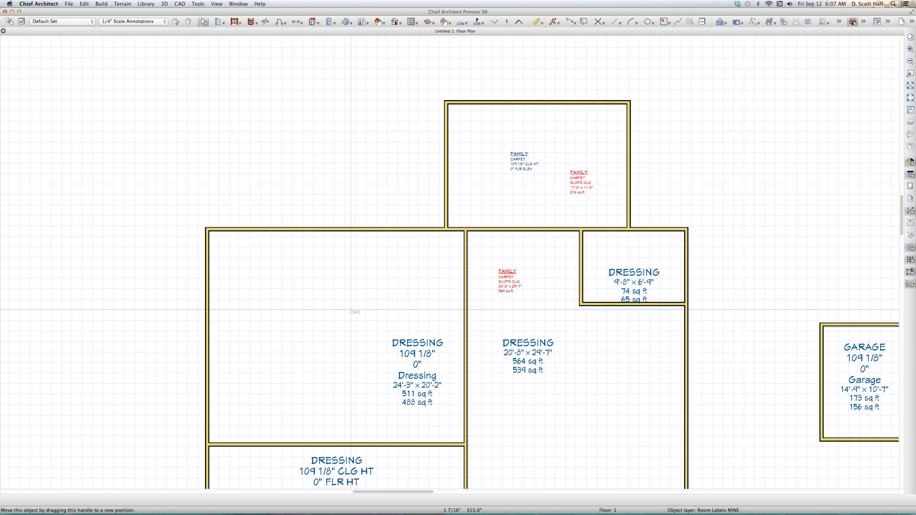
click(350, 309)
Step: Change the title line of the copied text label in the large Dressing room to BED 1
double_click(352, 308)
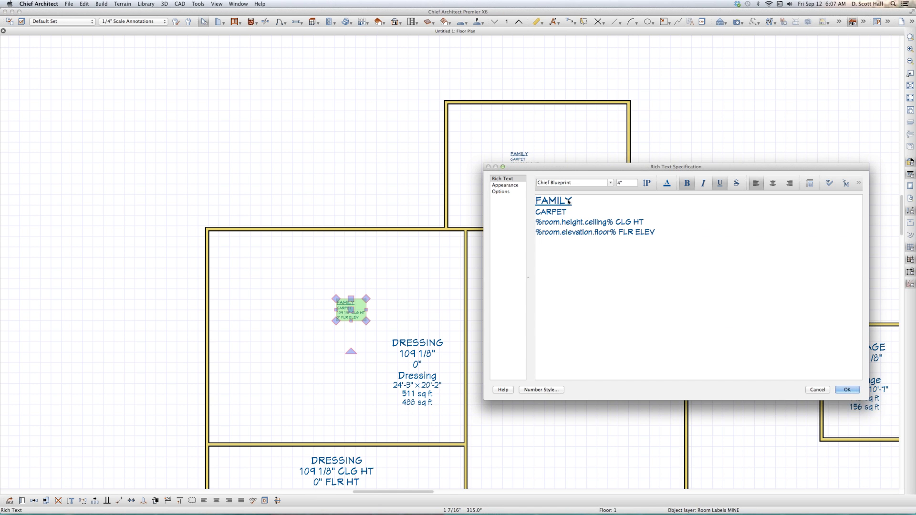
key(super+shift+Left)
text(BED 1)
key(Return)
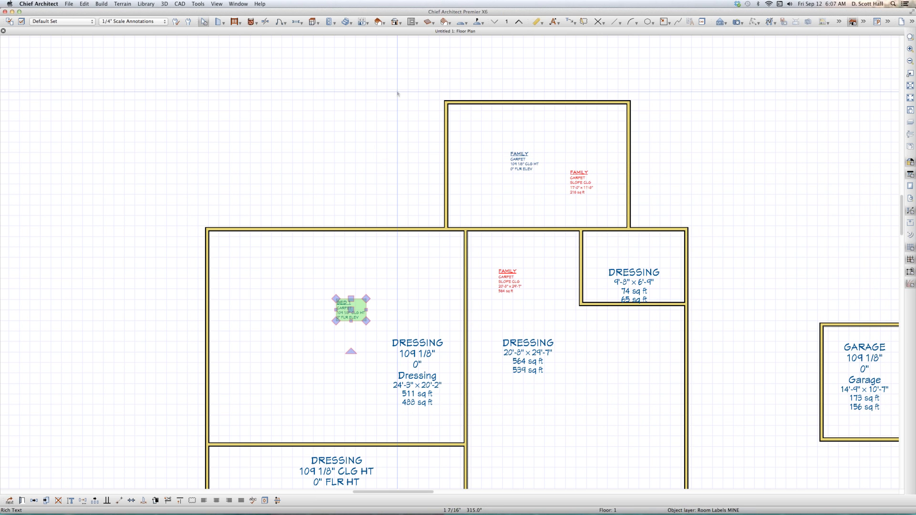
Step: Copy the BED 1 text label into the Garage room, beside its automatic room label
scroll(398, 94, down, 4)
scroll(634, 275, up, 1)
key(super+c)
key(super+v)
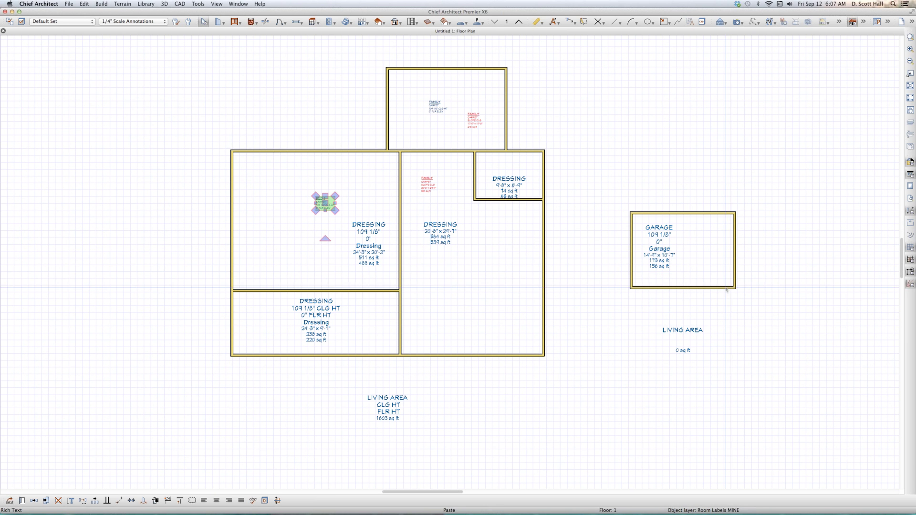
click(709, 248)
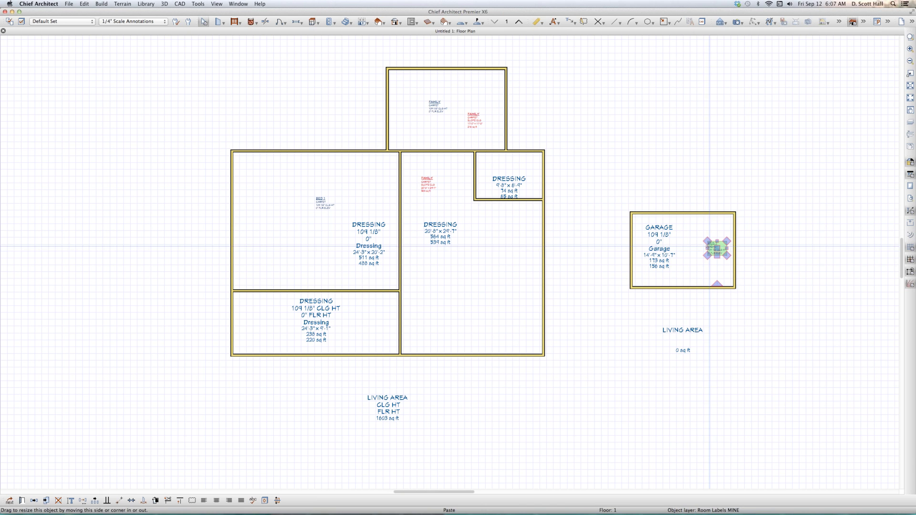
Step: Change the title line of the copied text label in the Garage room to GARAGE
double_click(713, 247)
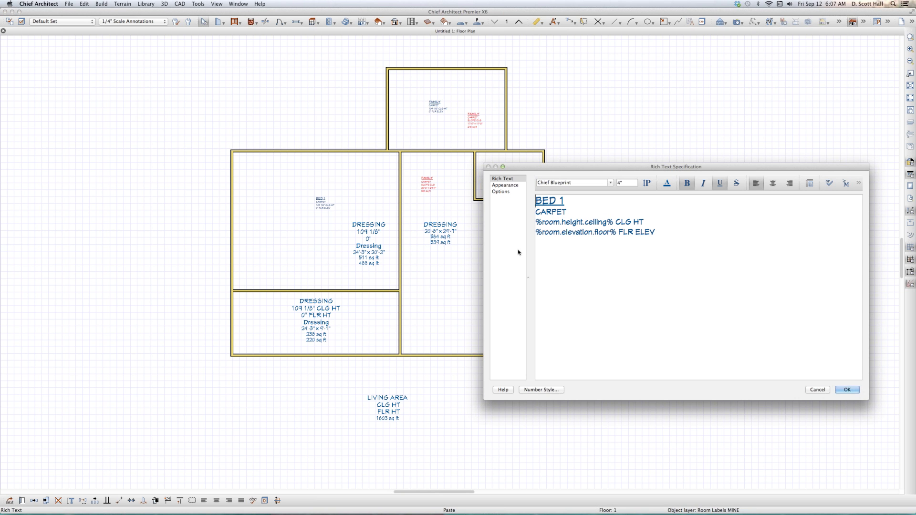
triple_click(569, 201)
text(GARAGE)
key(Return)
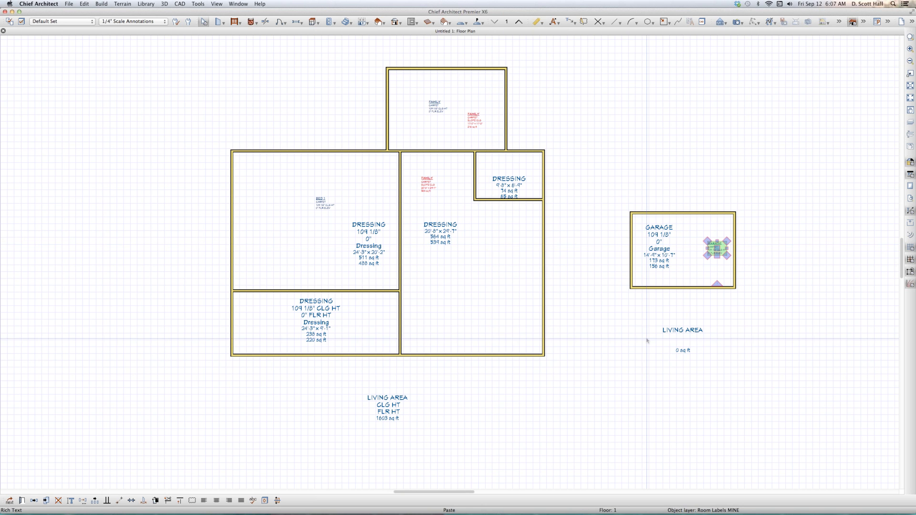
scroll(653, 222, up, 3)
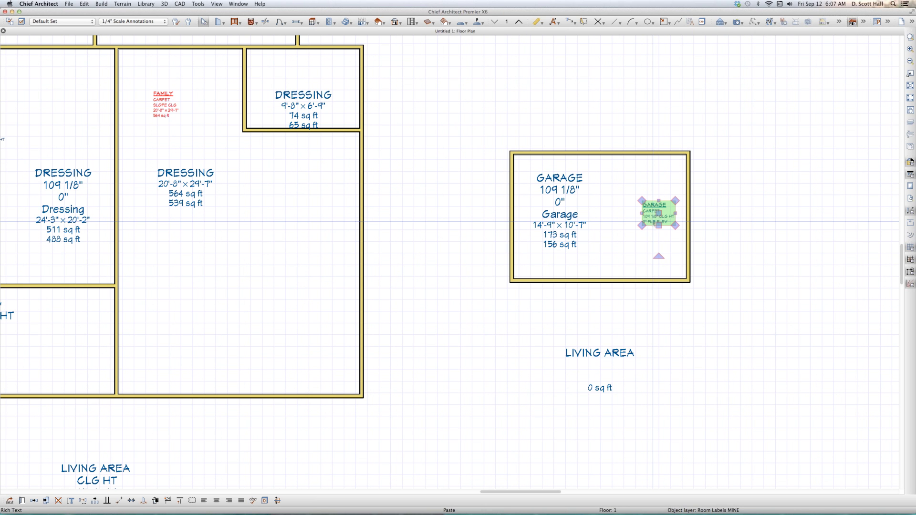
scroll(658, 295, down, 1)
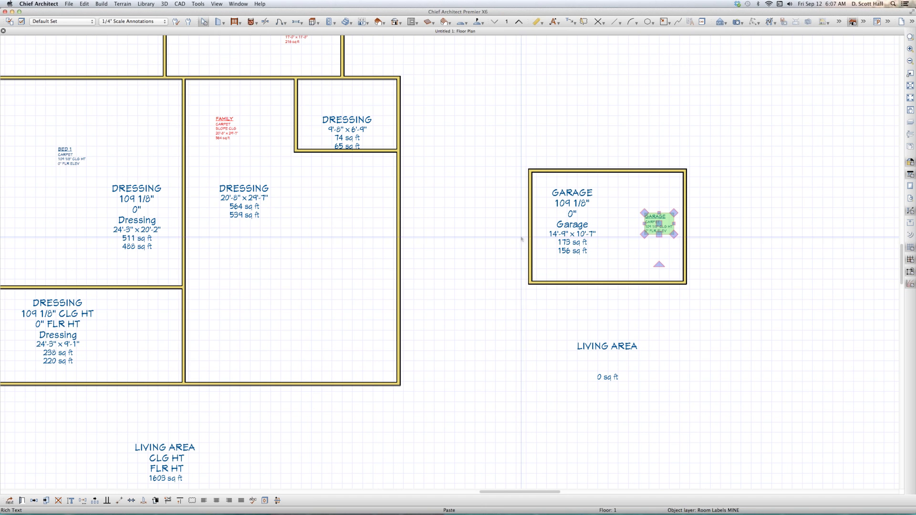
key(Escape)
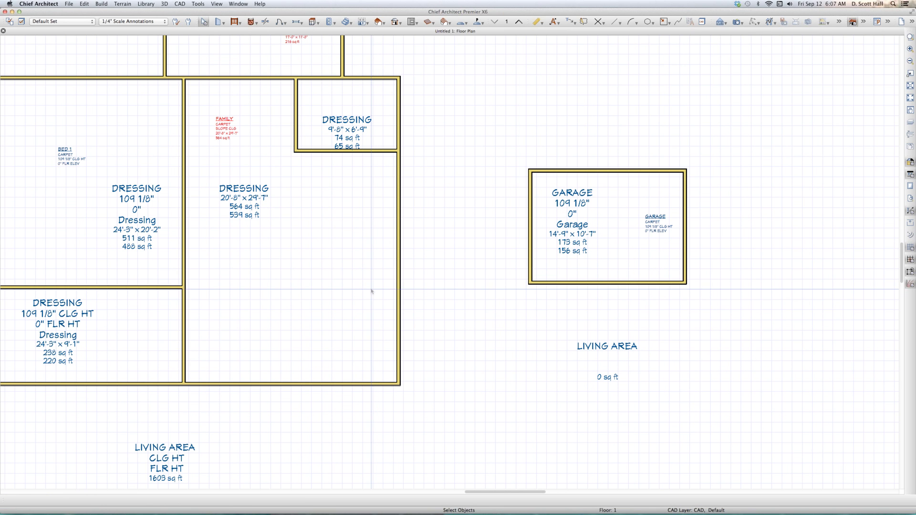
Step: Draw a wall across the lower part of the 20'-8" x 29'-7" Dressing room and select the 20'-8" x 3'-2" room below it
key(w)
drag(181, 347, 397, 347)
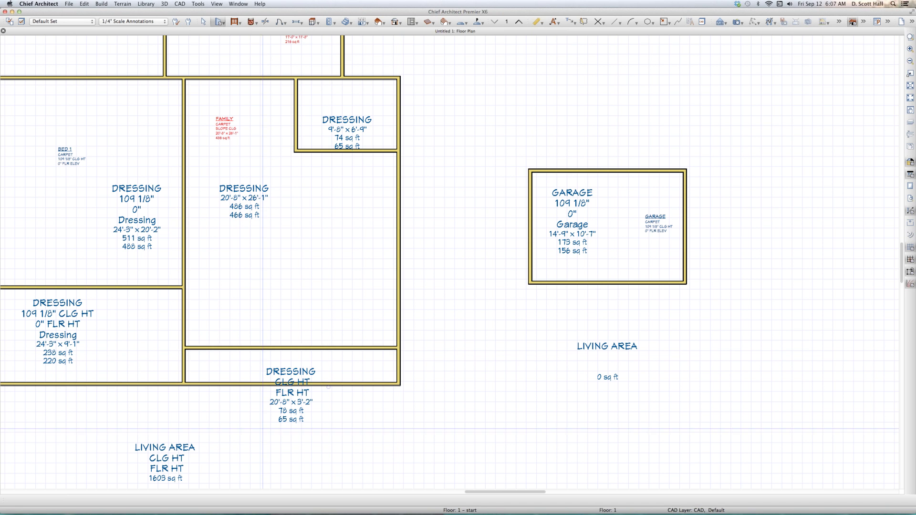
key(space)
click(341, 368)
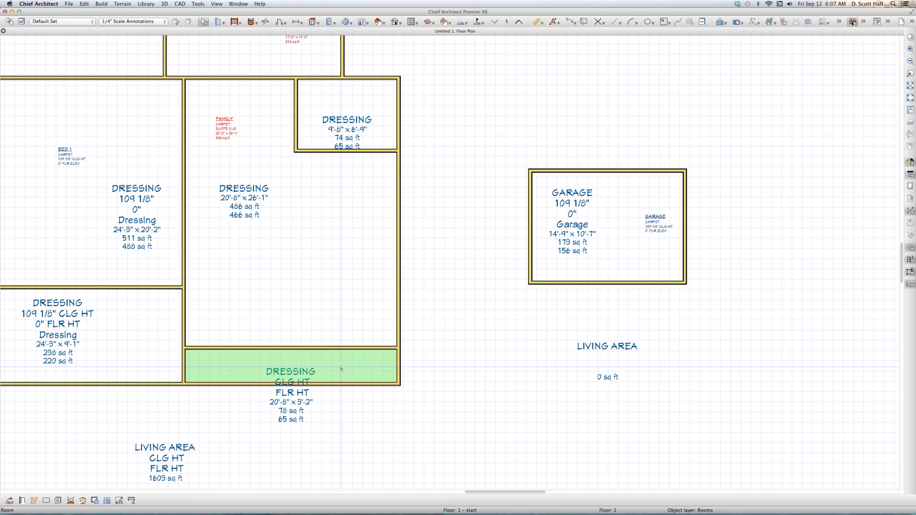
scroll(340, 369, up, 2)
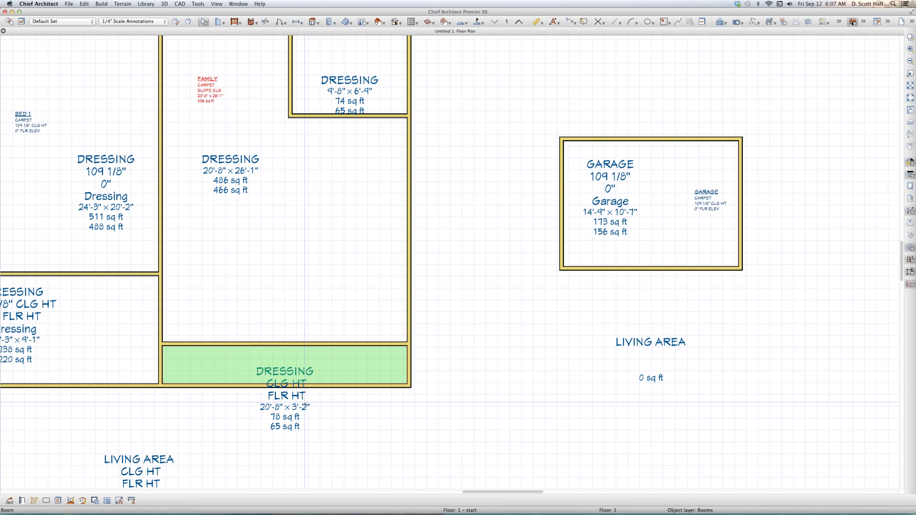
Step: Turn off display of the Room Labels layer and check the new narrow room and the remaining text labels
click(283, 396)
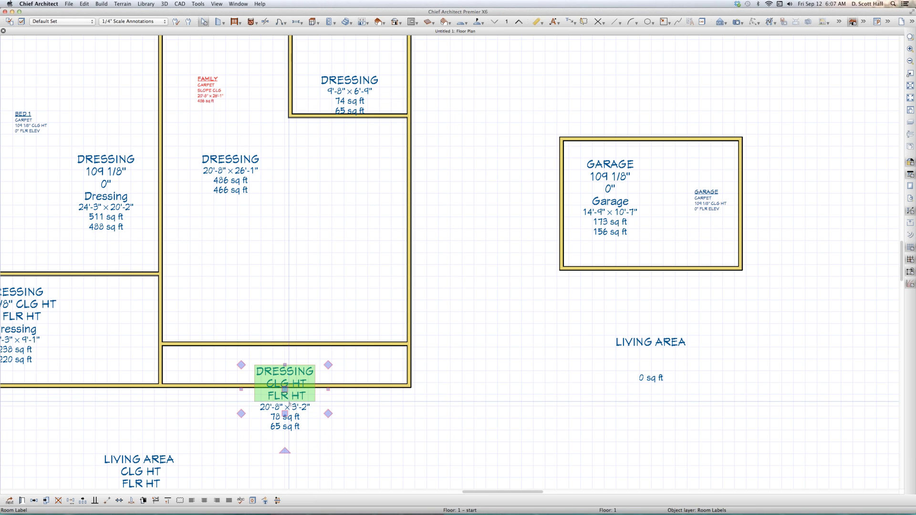
double_click(289, 404)
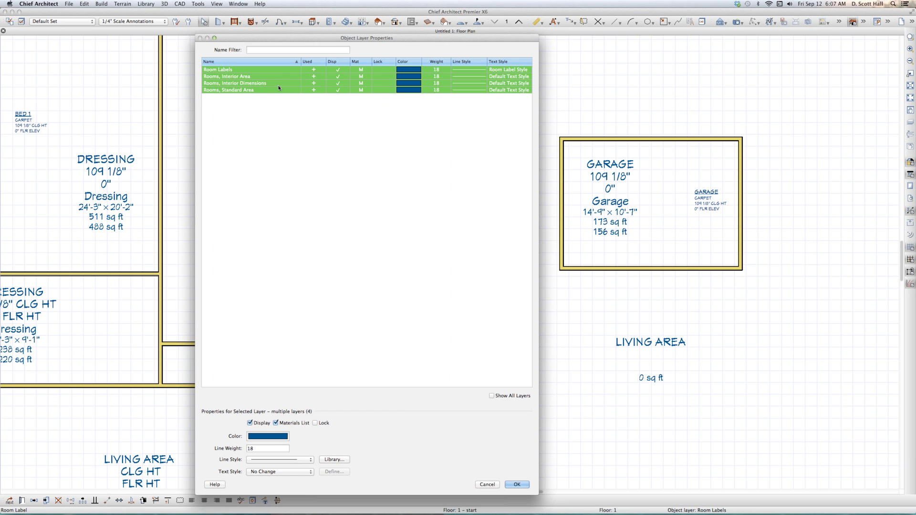
click(334, 70)
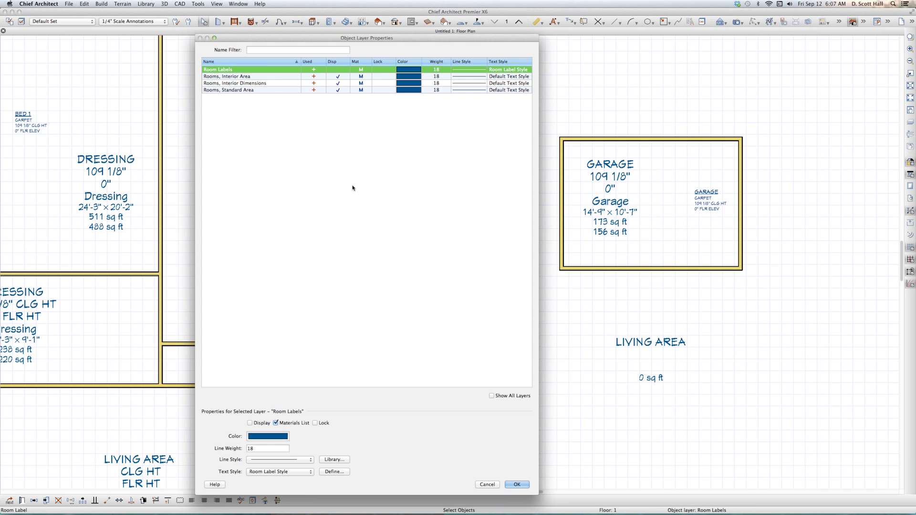
click(516, 484)
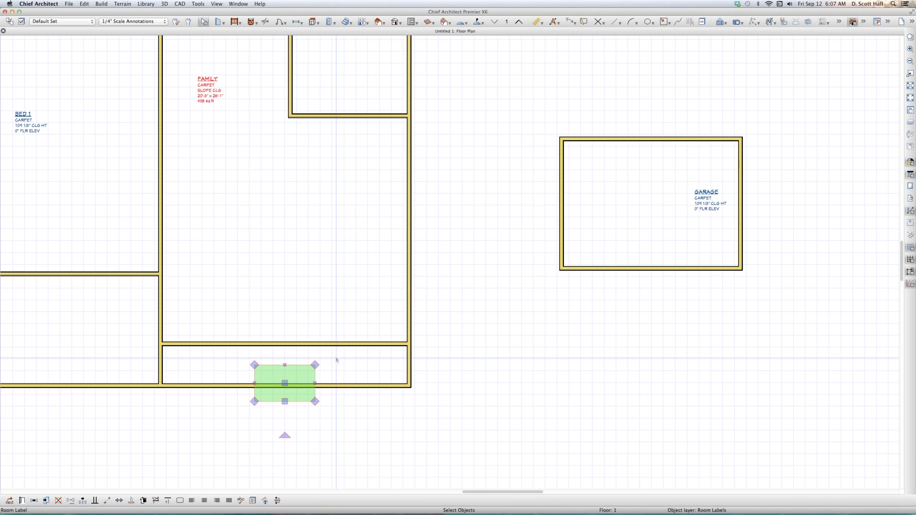
click(184, 437)
scroll(194, 442, up, 5)
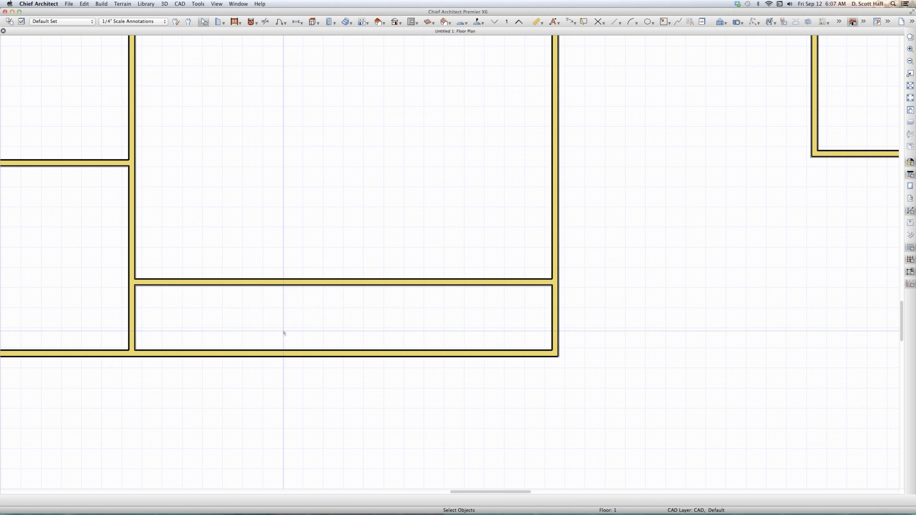
click(307, 341)
scroll(307, 341, down, 5)
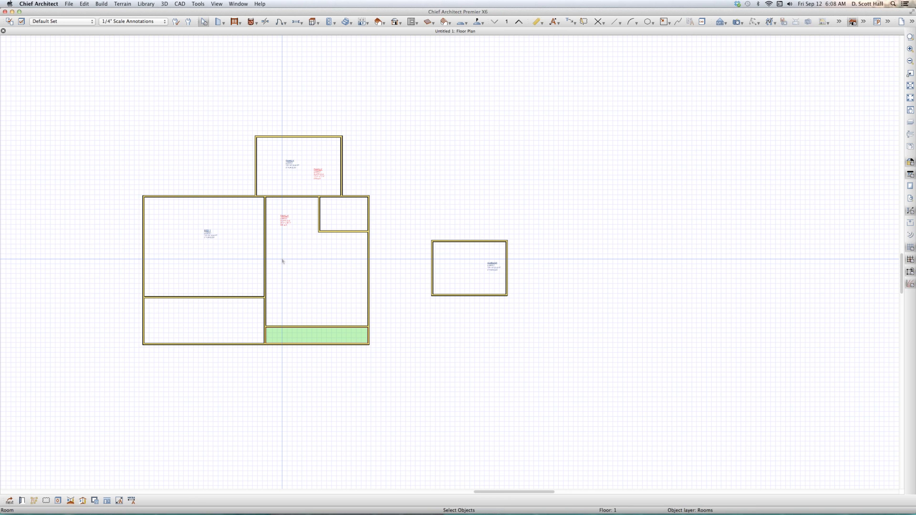
scroll(282, 261, up, 2)
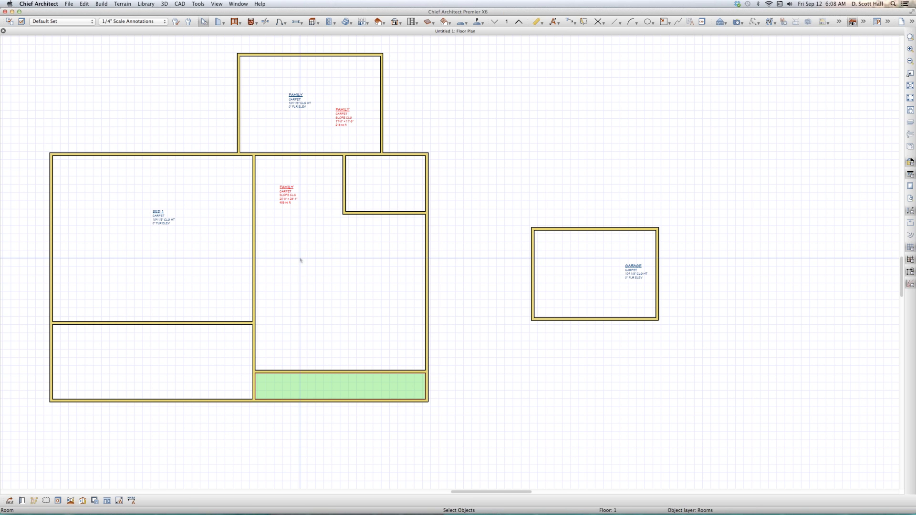
Step: Draw a detached rectangular room about 15'-3" x 10'-2" above the garage and select it
click(493, 303)
scroll(493, 303, down, 3)
key(shift+w)
mouse_move(627, 185)
mouse_down()
mouse_move(553, 184)
mouse_move(557, 139)
mouse_up()
mouse_move(557, 138)
mouse_down()
mouse_move(626, 138)
mouse_move(639, 159)
mouse_move(628, 200)
mouse_move(631, 186)
mouse_up()
key(space)
scroll(615, 163, up, 1)
click(602, 170)
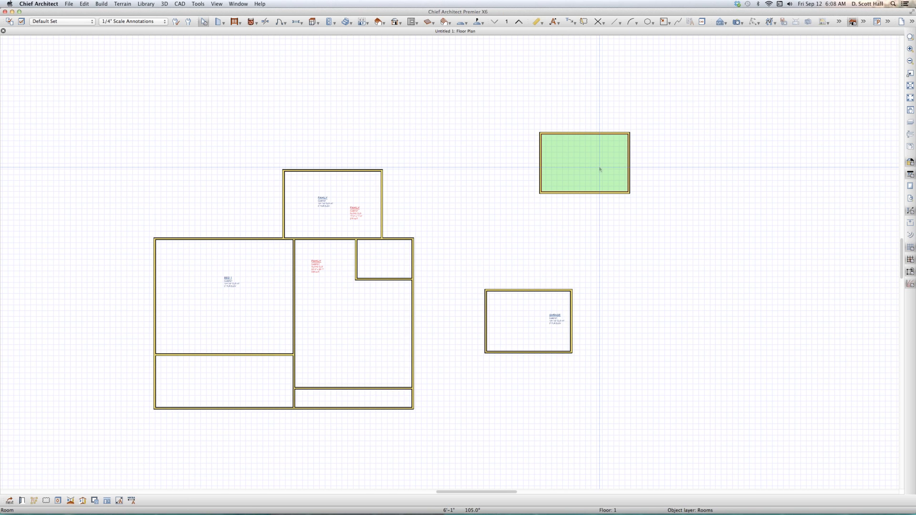
scroll(600, 169, up, 2)
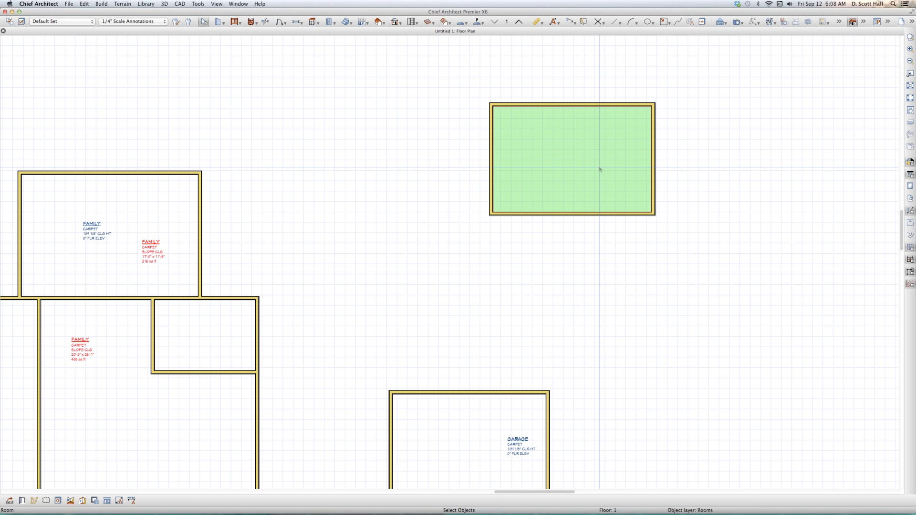
Step: Set the new detached room's type to Utility and turn on display of the Room Labels layer
click(609, 231)
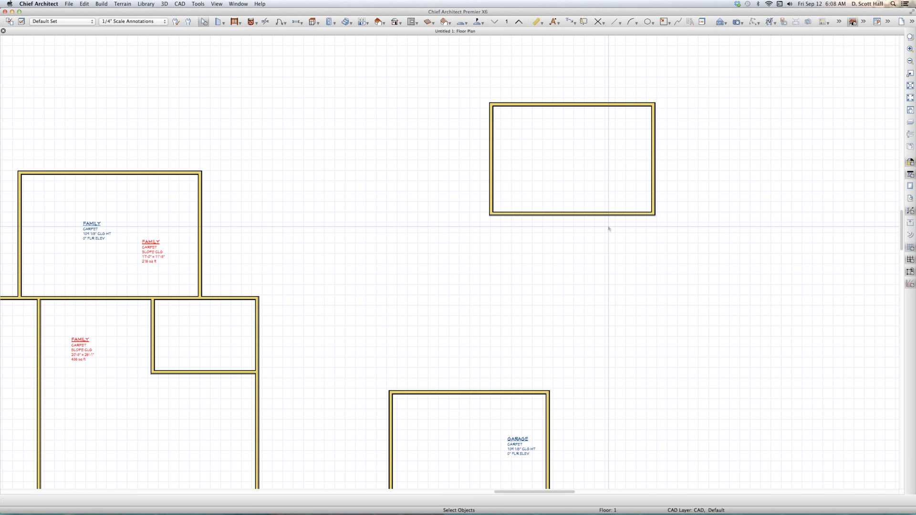
click(590, 203)
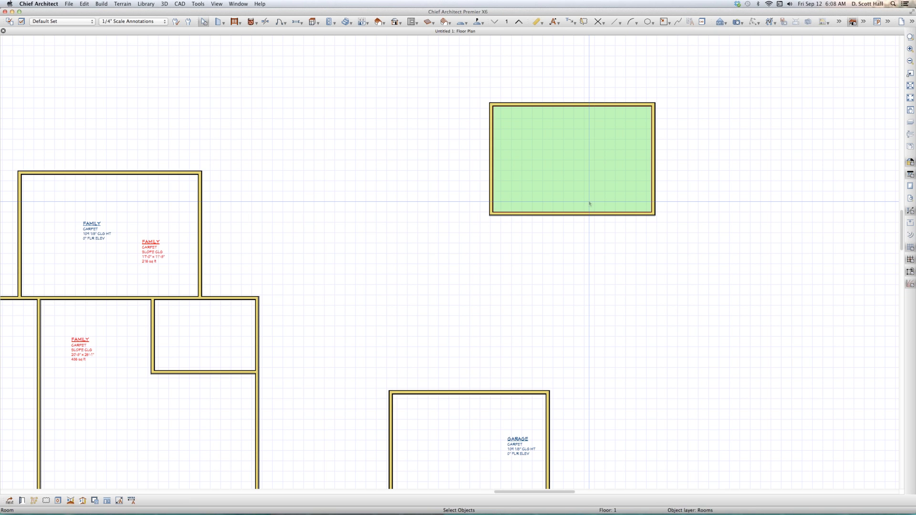
double_click(589, 204)
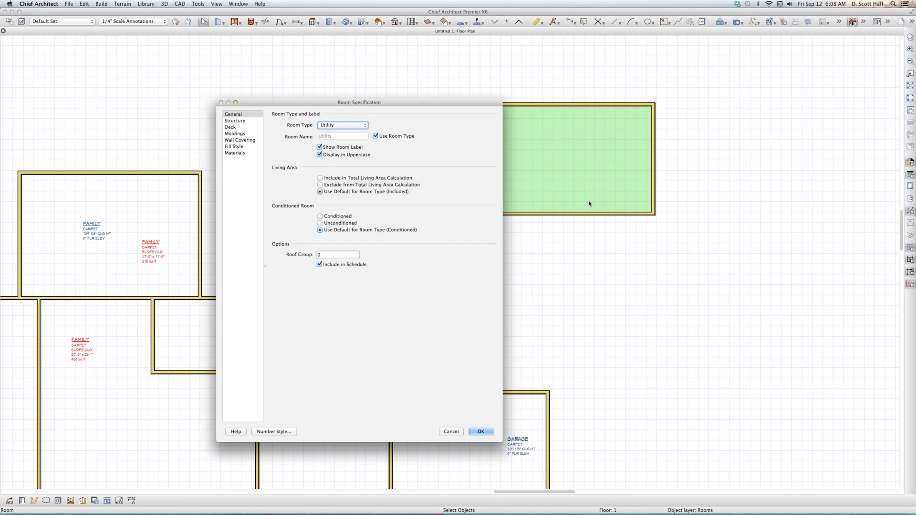
key(Return)
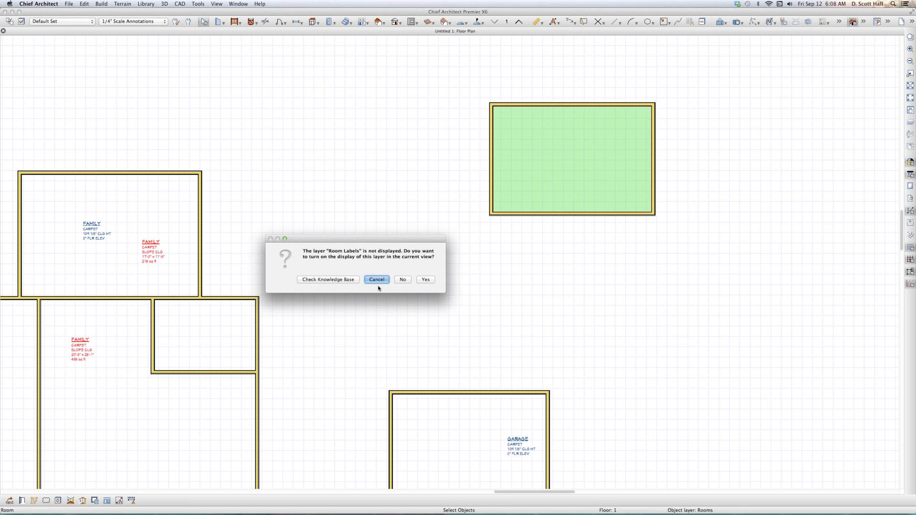
click(423, 280)
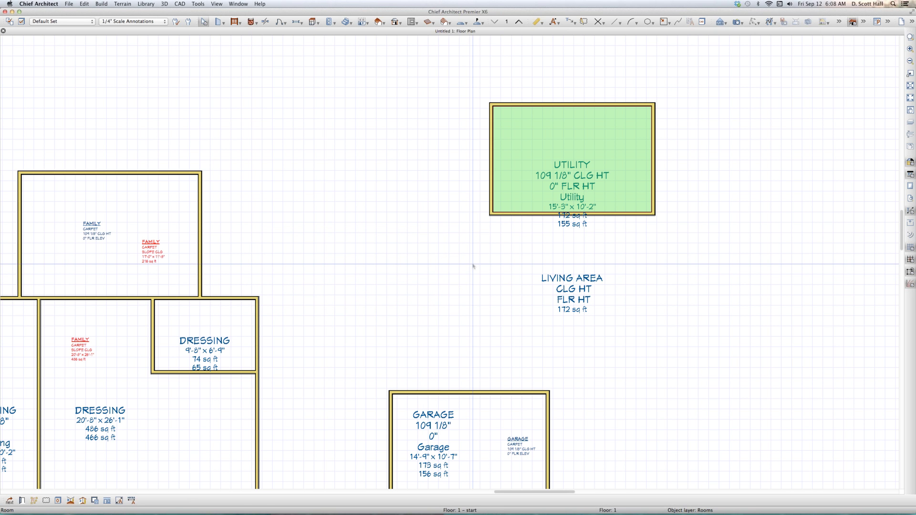
Step: Move the automatic Utility room label up about 2'-11" so that all its lines fit inside the room
click(585, 180)
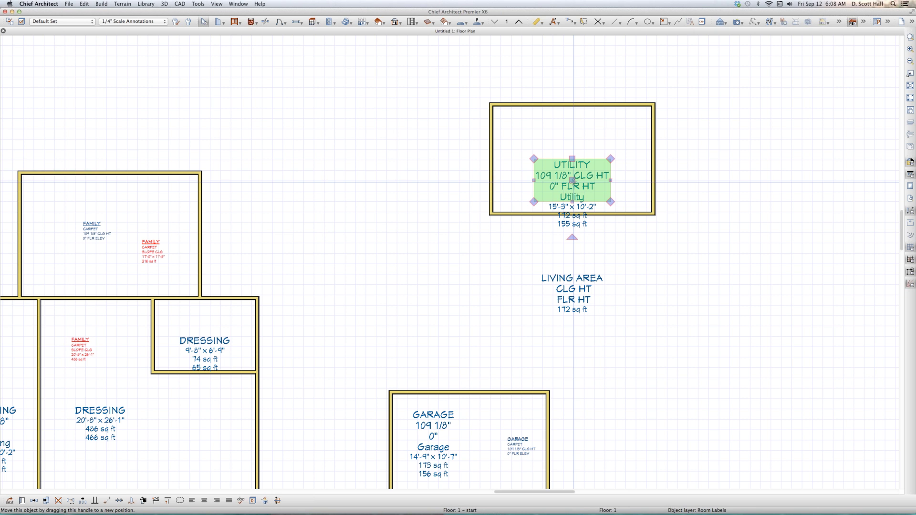
drag(572, 180, 573, 170)
drag(569, 150, 569, 150)
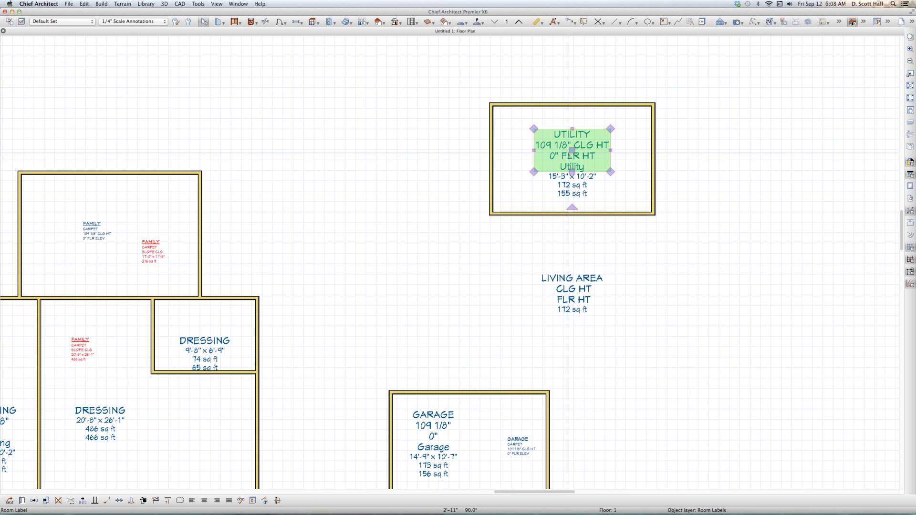
key(Escape)
scroll(572, 145, up, 5)
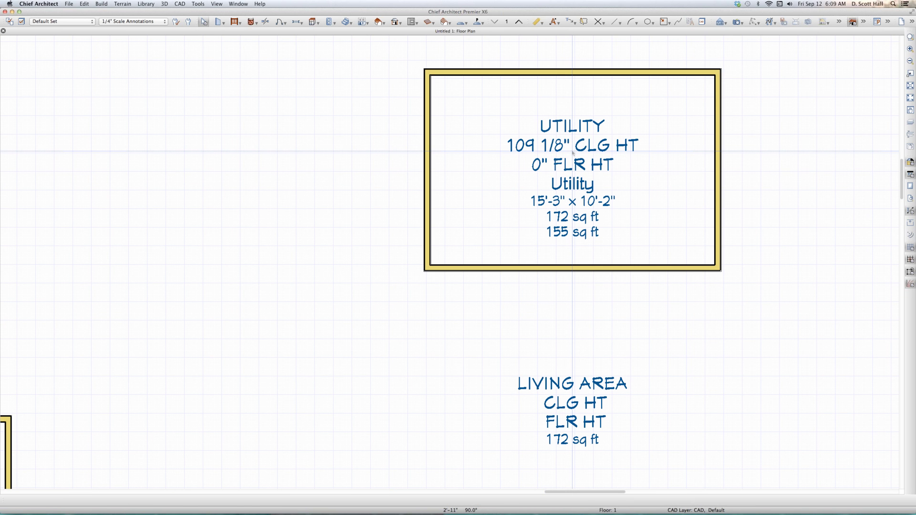
Step: Check the layer properties of the Utility room label and examine its CLG HT and FLR HT lines
click(572, 172)
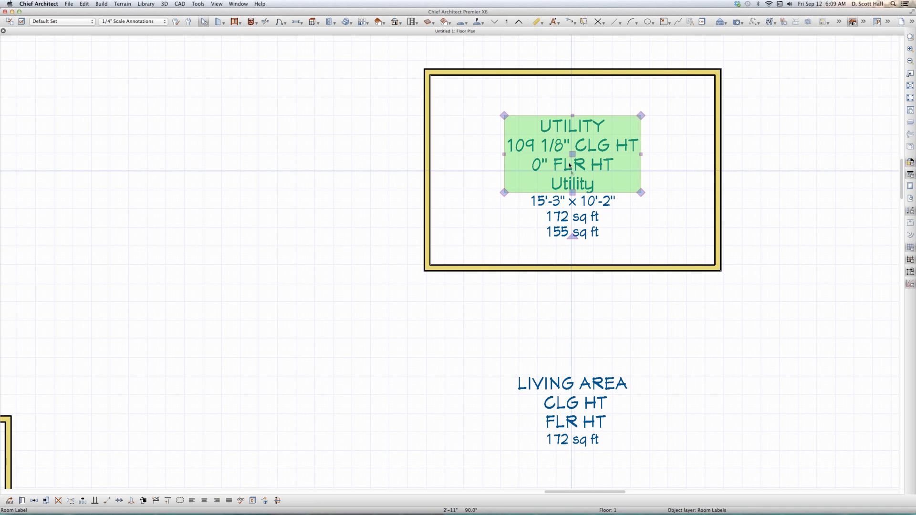
key(l)
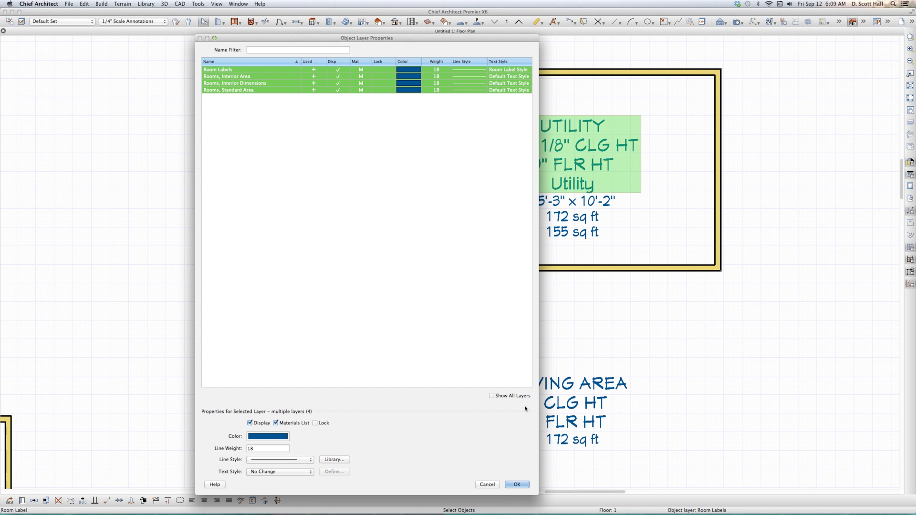
click(487, 484)
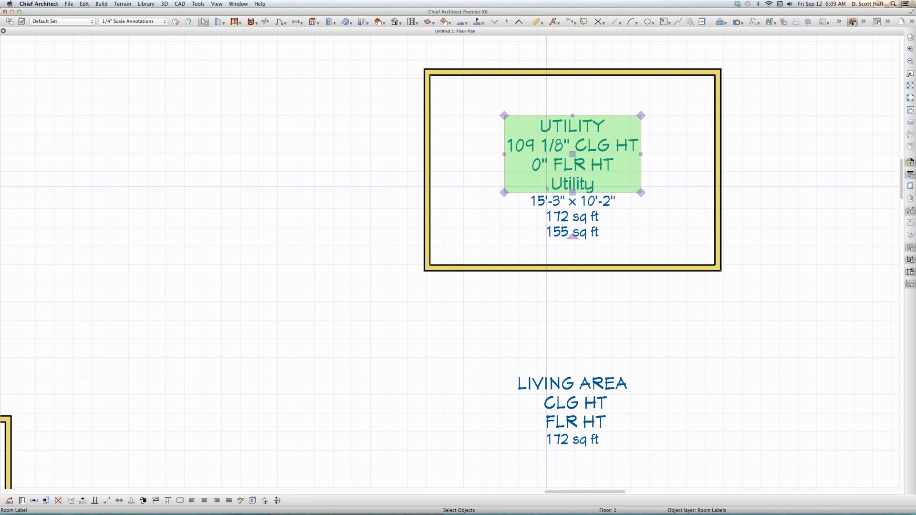
key(Escape)
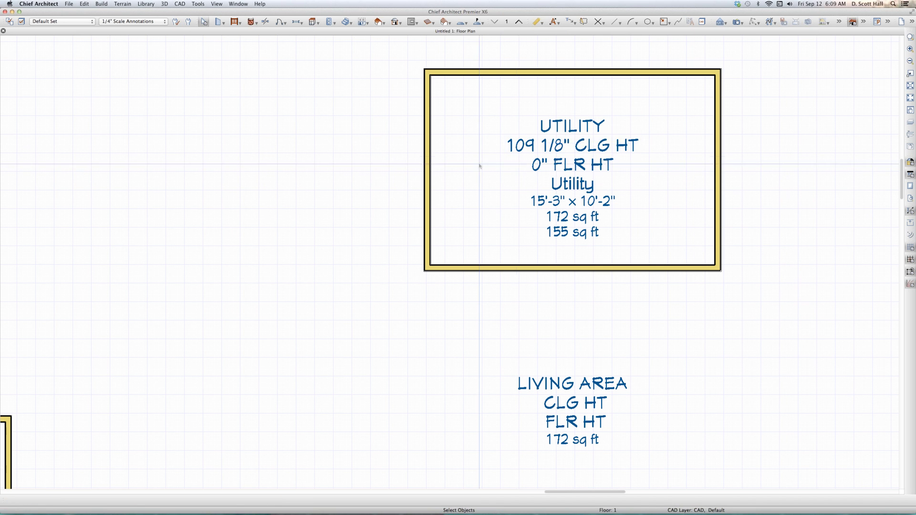
drag(475, 132, 666, 179)
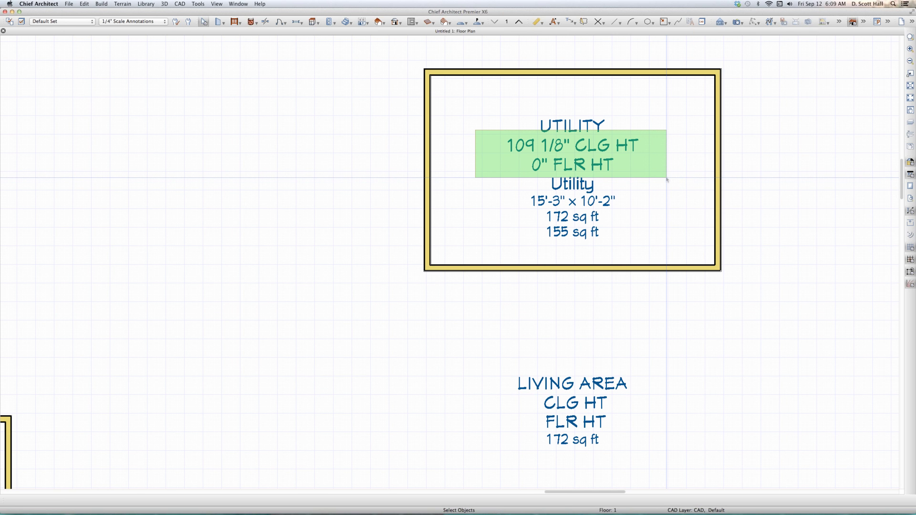
drag(667, 179, 677, 179)
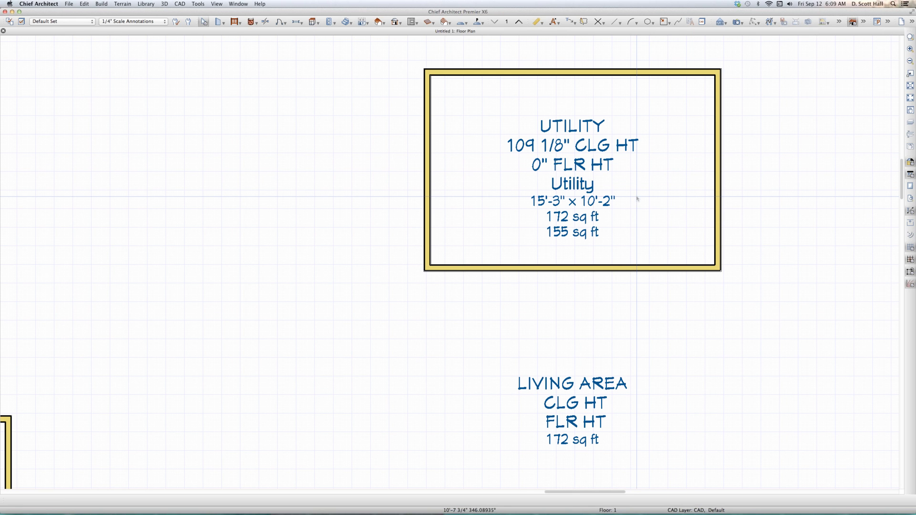
Step: Remove the blank first line from the default room label text and close the default settings
key(F10)
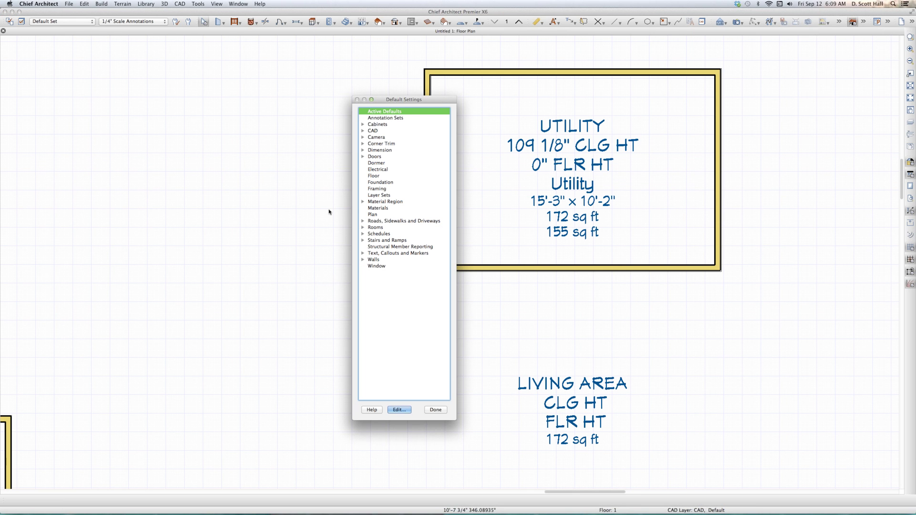
click(364, 228)
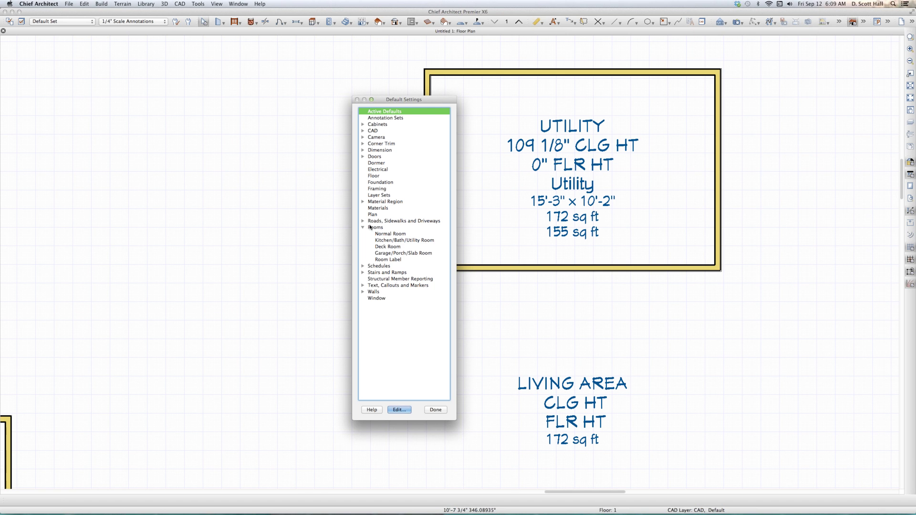
double_click(389, 260)
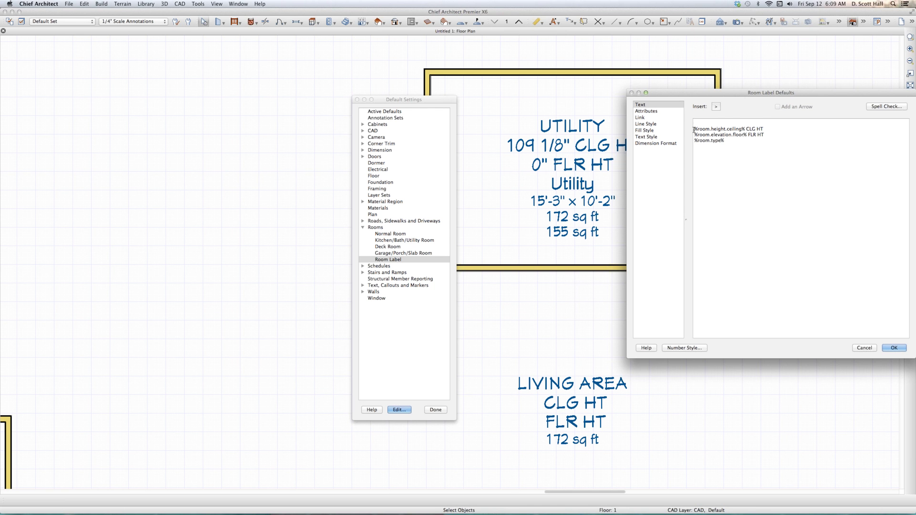
key(BackSpace)
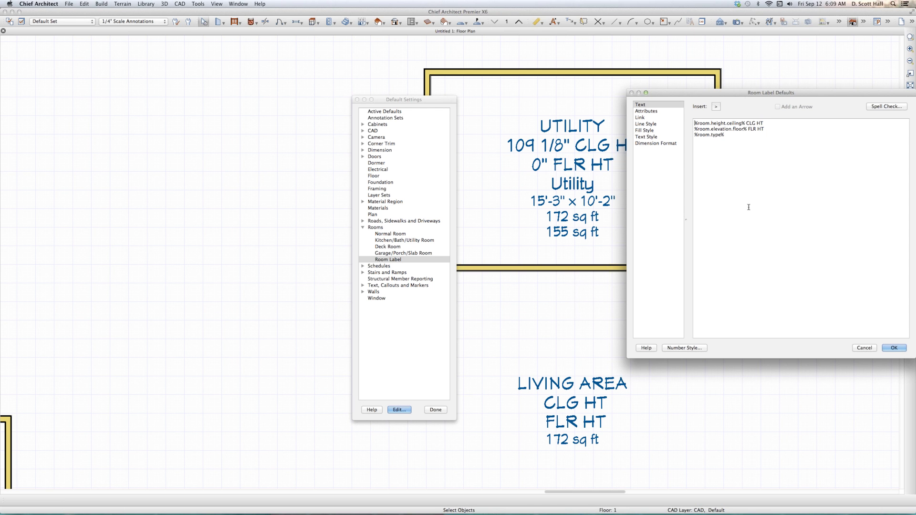
key(Escape)
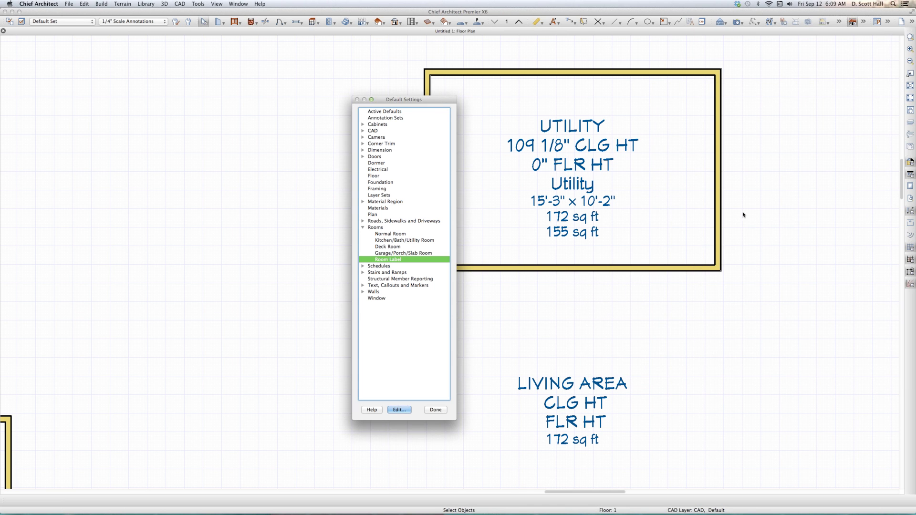
click(442, 411)
Step: Lengthen the detached Utility room to about 32'-3" and divide it with a vertical wall into rooms about 16'-6" and 15'-5" wide
scroll(227, 325, down, 2)
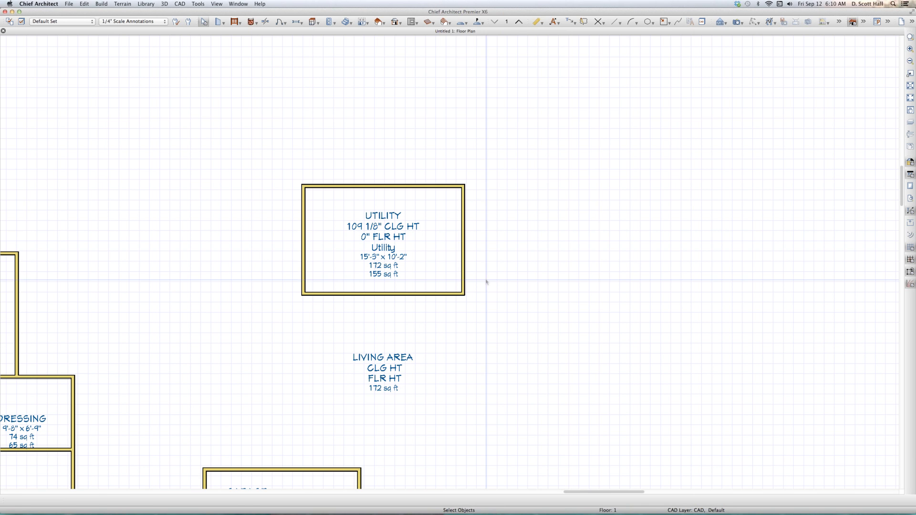
click(465, 239)
drag(465, 238, 637, 238)
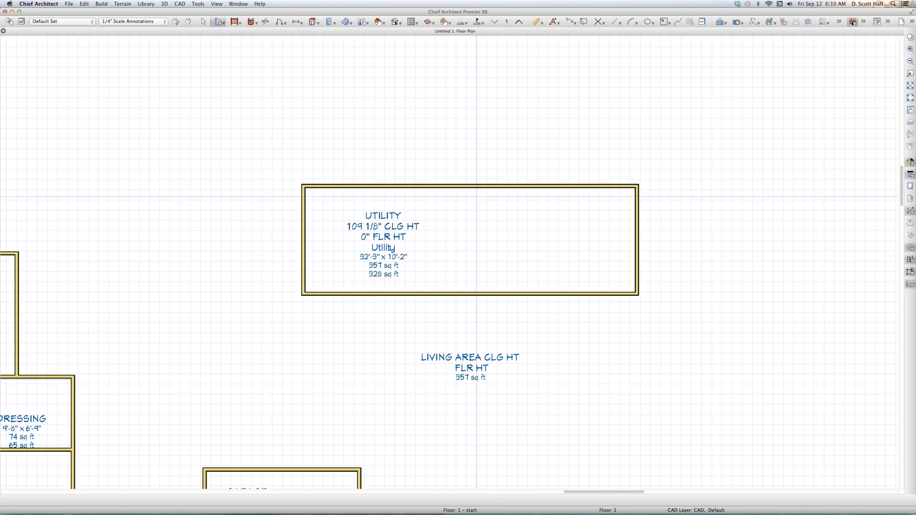
drag(478, 187, 479, 293)
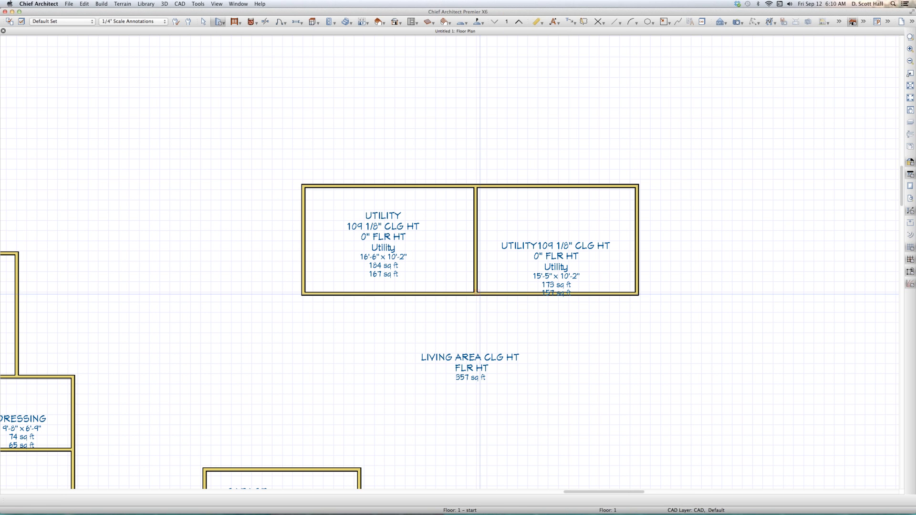
Step: Move the right Utility room's label up about 1'-6 5/8" so that all its lines fit inside the room
key(space)
click(555, 256)
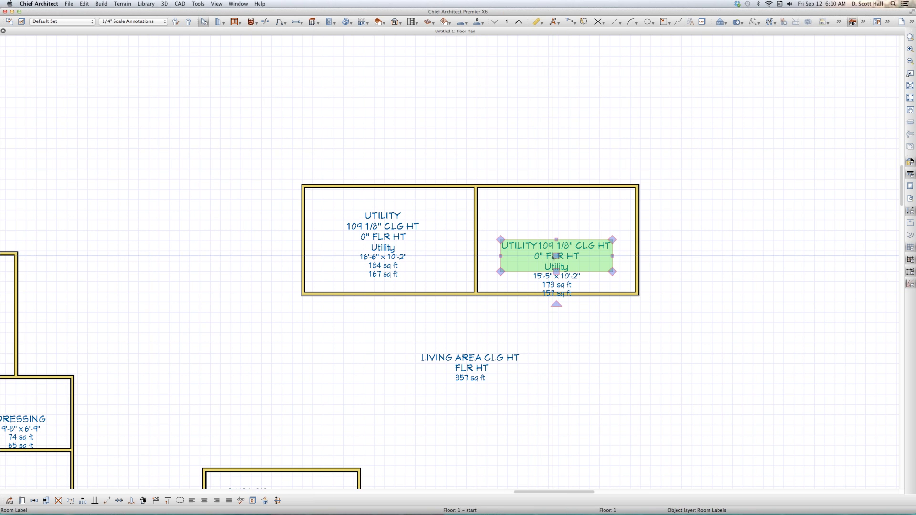
drag(556, 256, 556, 240)
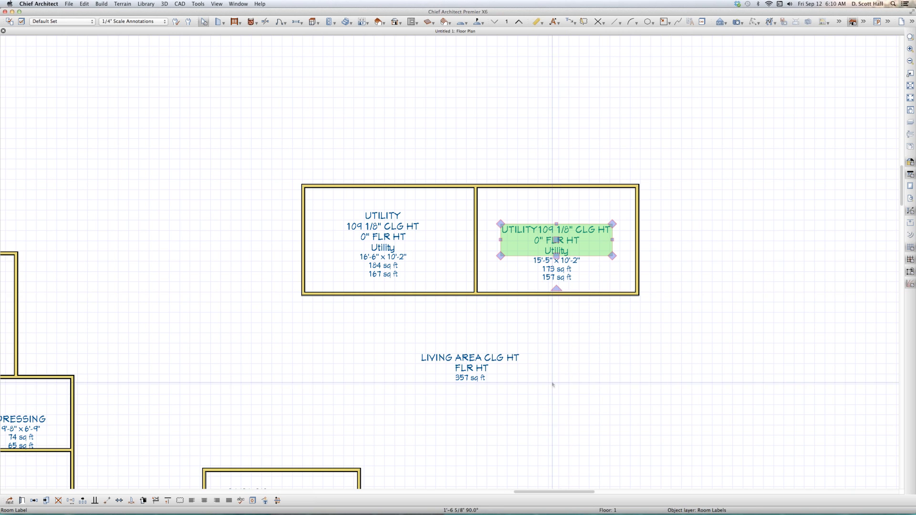
scroll(546, 300, up, 3)
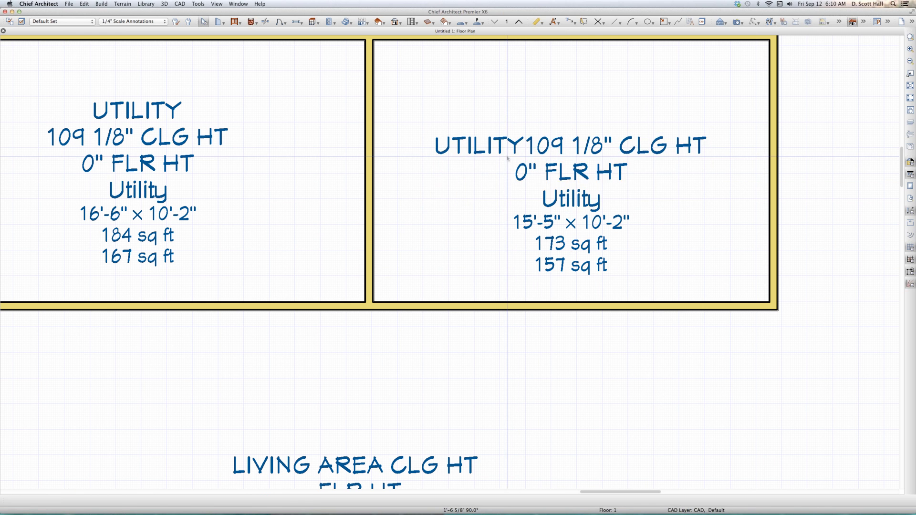
key(Escape)
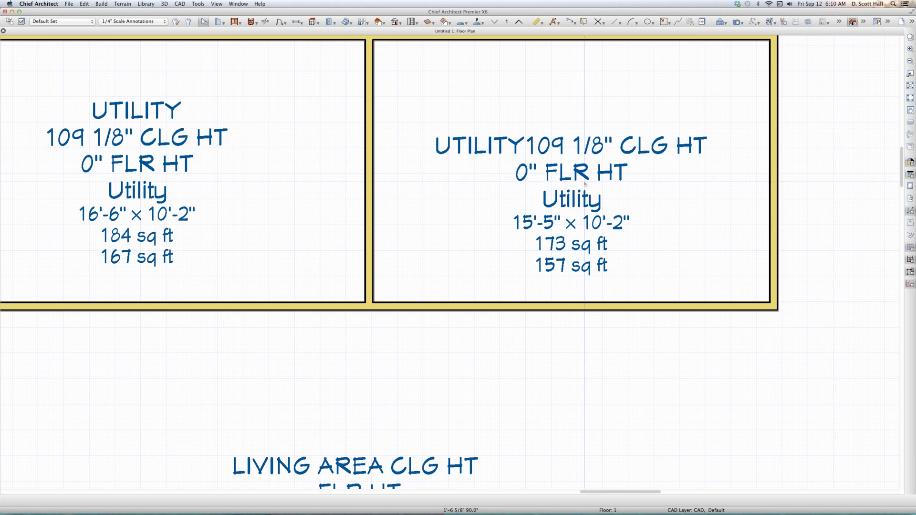
Step: Compare the line layout of the labels in the two adjoining Utility rooms, checking which lines belong to each part of the label
scroll(581, 250, down, 2)
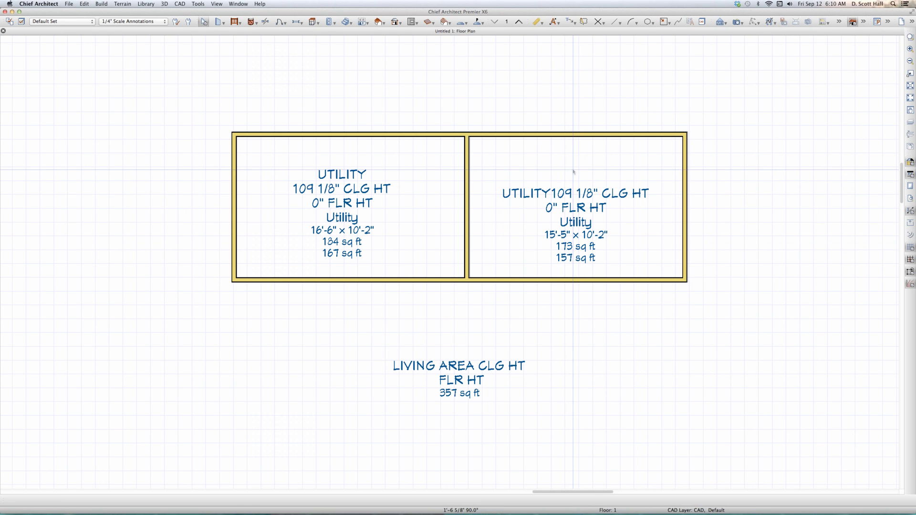
click(560, 137)
click(552, 170)
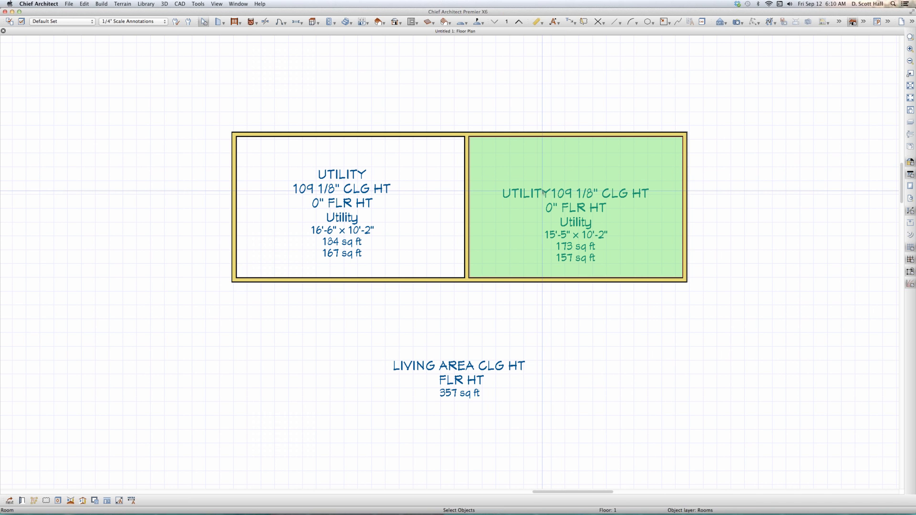
key(Escape)
click(232, 181)
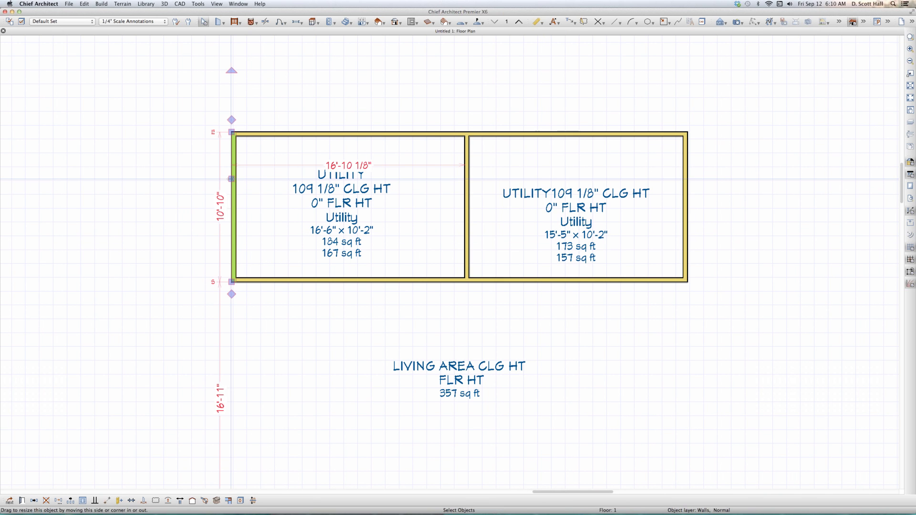
scroll(232, 180, up, 3)
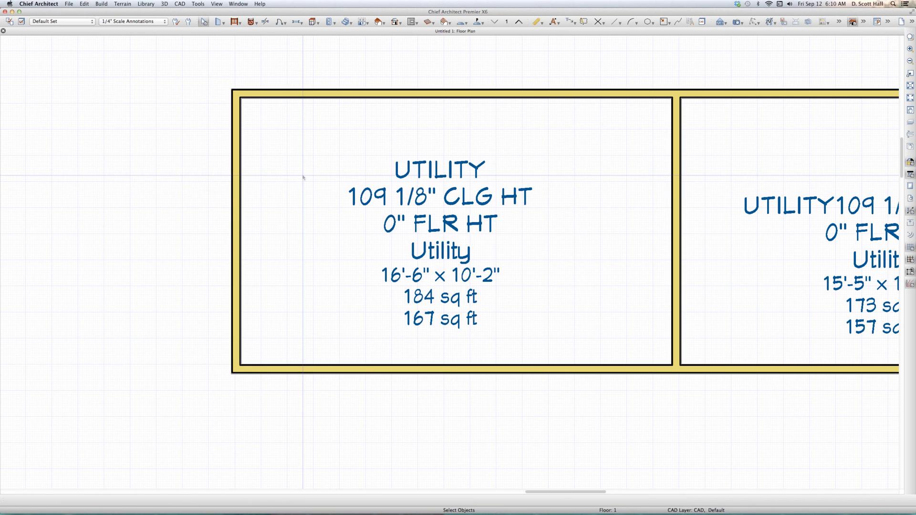
drag(309, 176, 617, 248)
drag(334, 127, 519, 195)
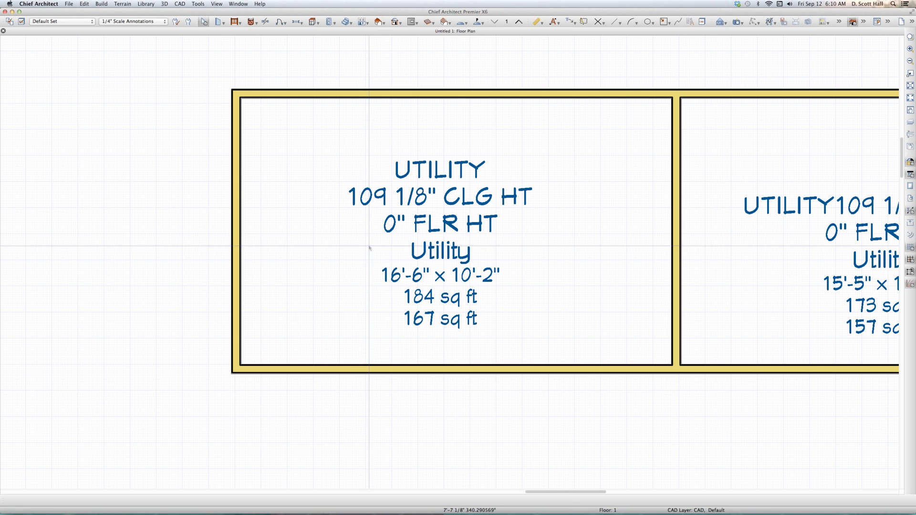
drag(349, 223, 508, 276)
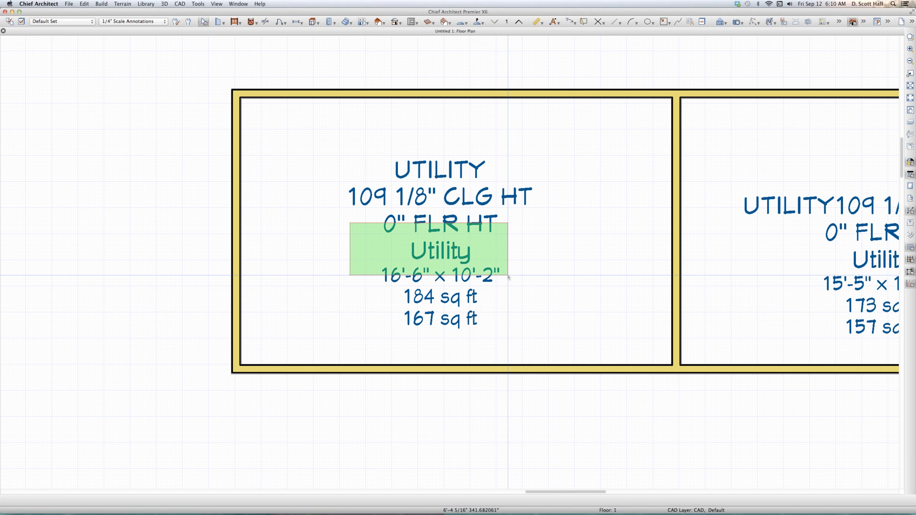
drag(508, 277, 508, 276)
Step: Give the left Utility room the custom name GARBAGE in place of its room type name
click(559, 275)
double_click(559, 274)
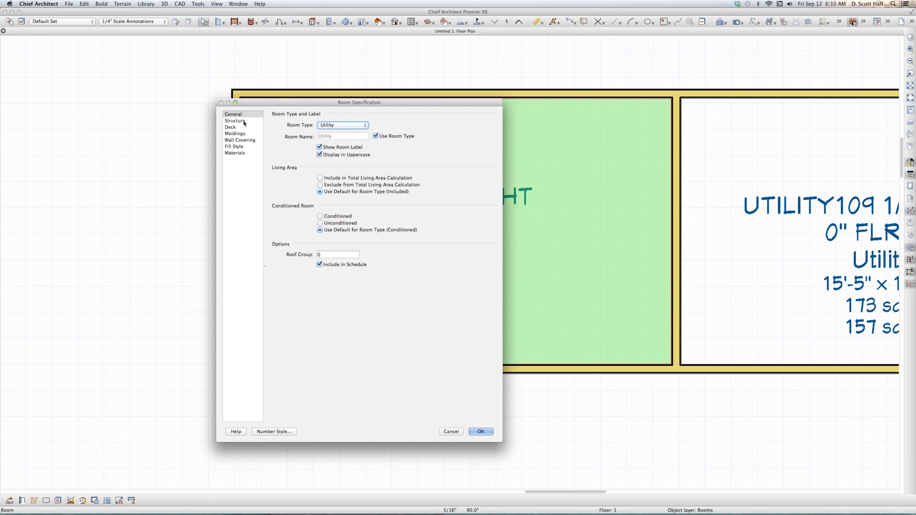
click(374, 136)
double_click(336, 137)
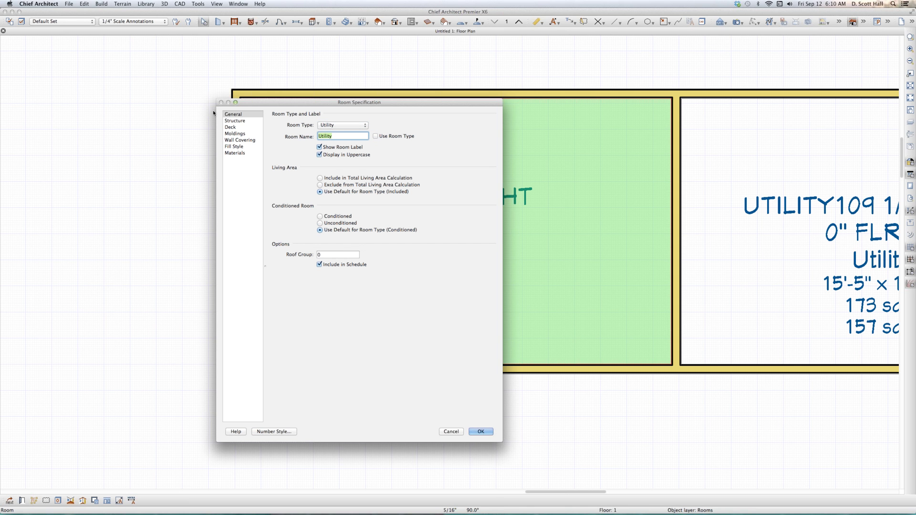
text(CARBAC)
key(Return)
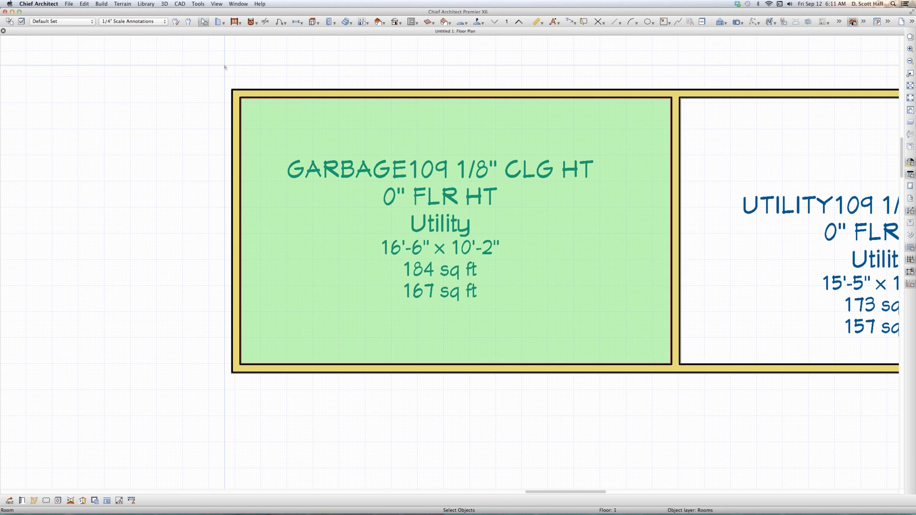
Step: Check the left GARBAGE room's general specification, including its room type and room name, without changing it
scroll(224, 66, down, 4)
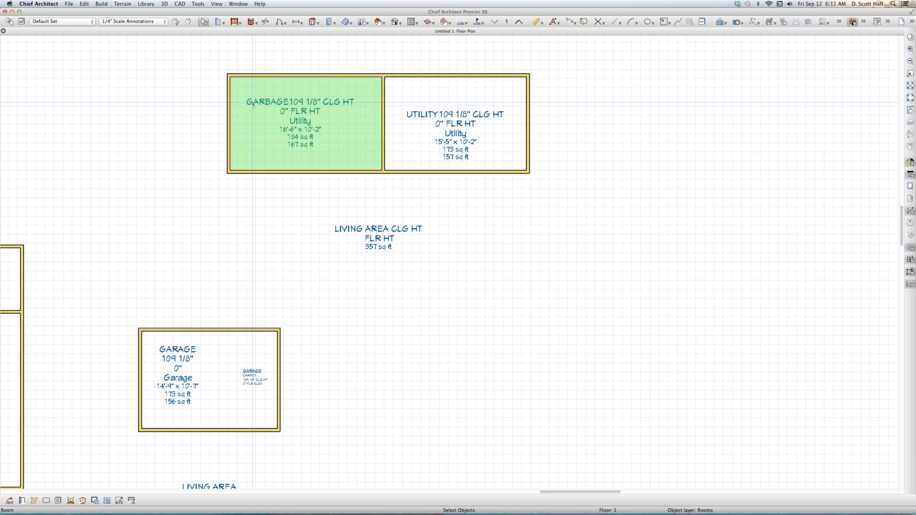
scroll(252, 103, up, 1)
scroll(251, 103, up, 1)
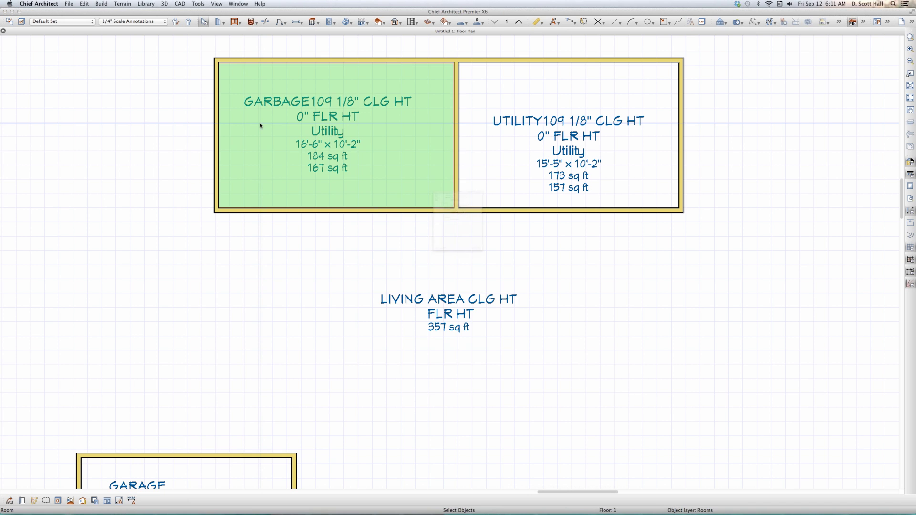
double_click(260, 126)
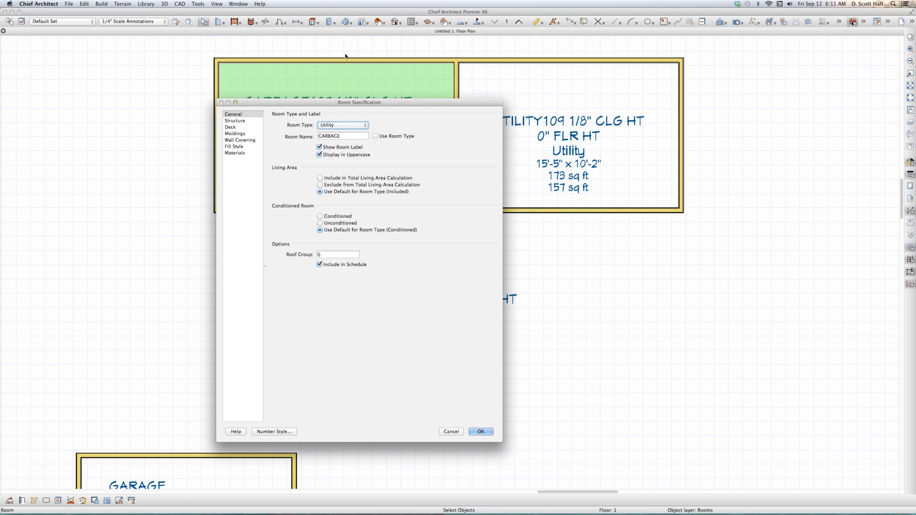
click(451, 432)
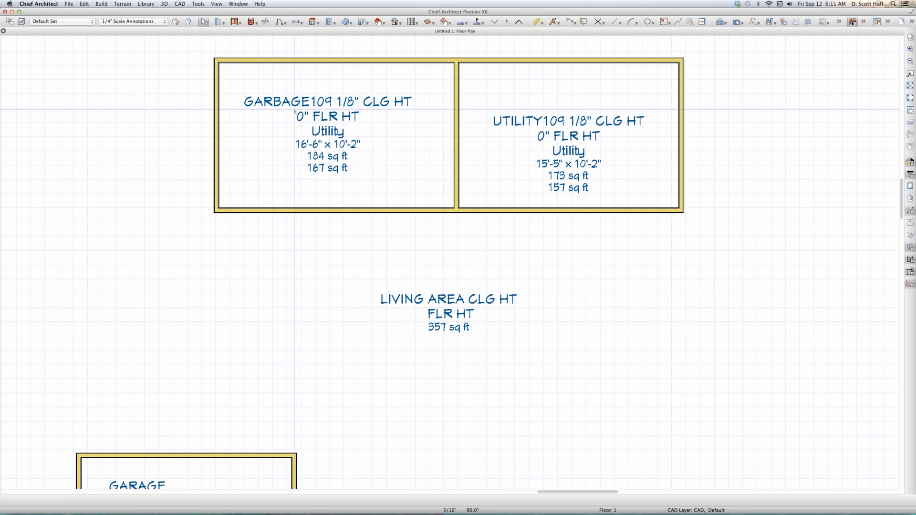
Step: Examine which lines of the GARBAGE room's label come from the room name and which from the label macros
scroll(294, 111, up, 3)
click(446, 169)
drag(447, 172, 448, 174)
drag(185, 49, 344, 126)
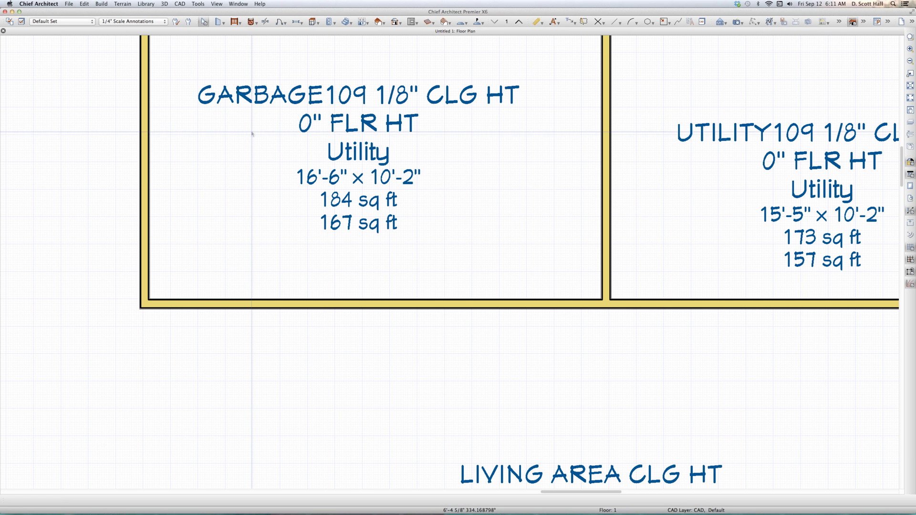
drag(252, 127, 436, 172)
drag(183, 58, 352, 122)
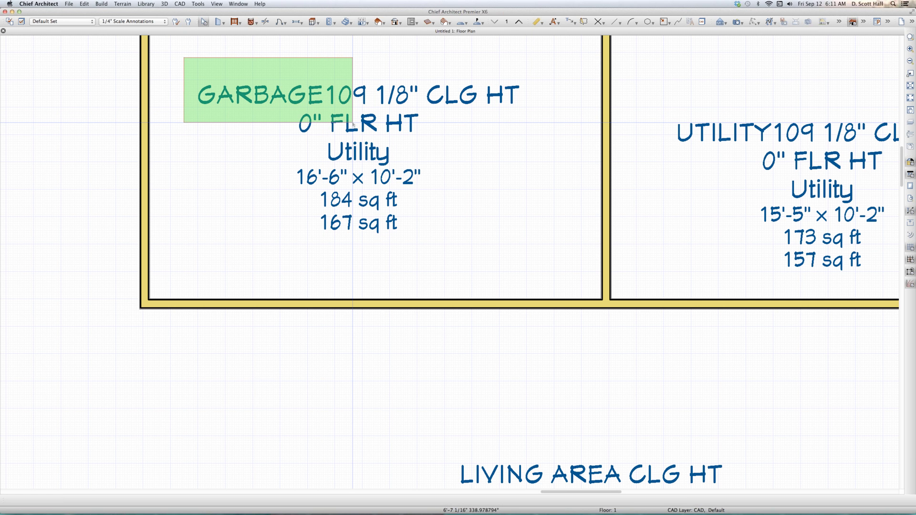
drag(352, 122, 352, 123)
drag(279, 132, 435, 175)
Step: Turn off the ceiling in the GARBAGE room's structure settings so that no ceiling height applies to its label
click(513, 194)
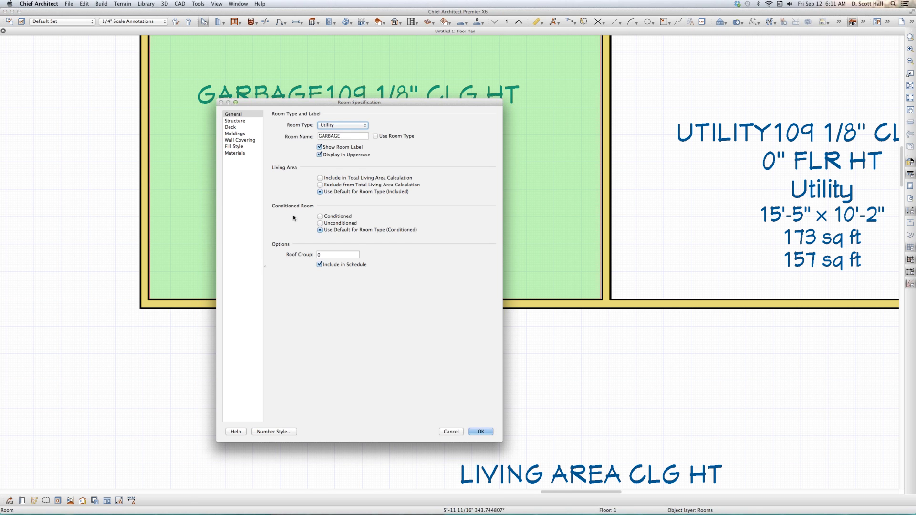
click(239, 121)
click(335, 291)
key(Return)
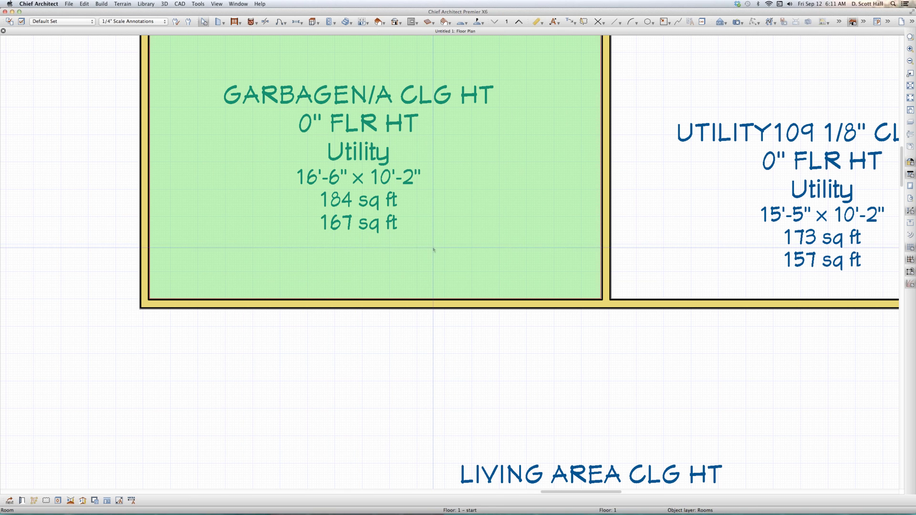
scroll(394, 245, down, 5)
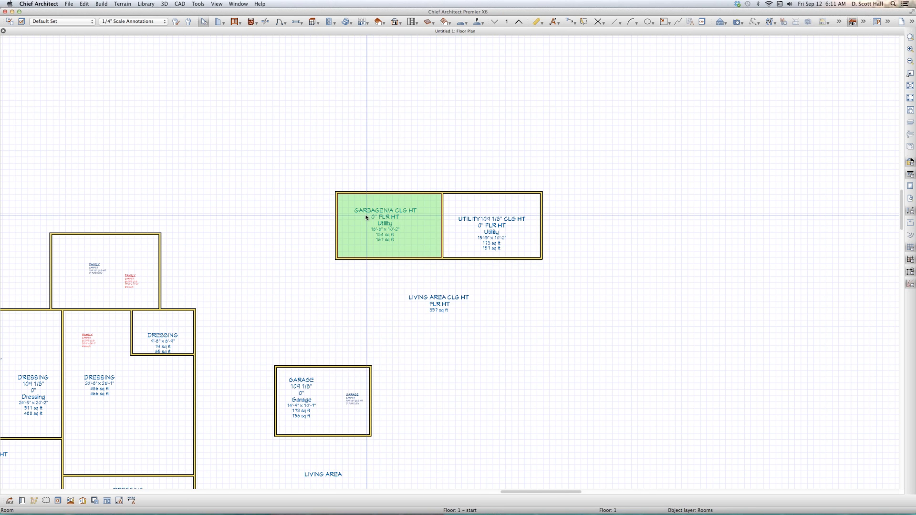
key(d)
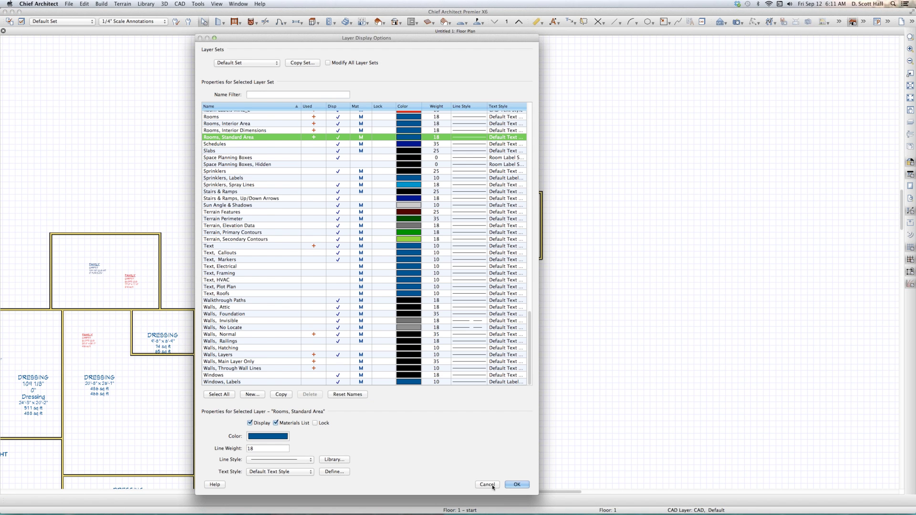
click(493, 486)
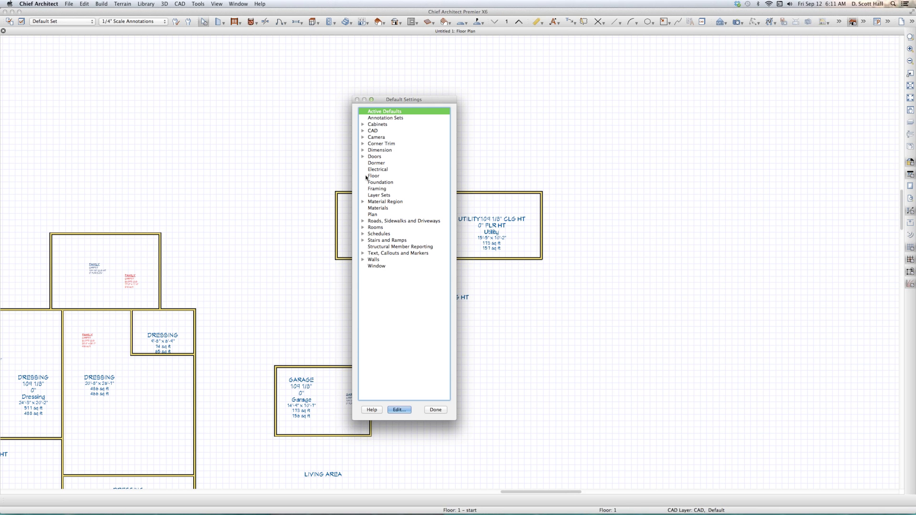
Step: Insert a blank line before the ceiling height macro in the default room label text and accept the changed defaults
click(363, 228)
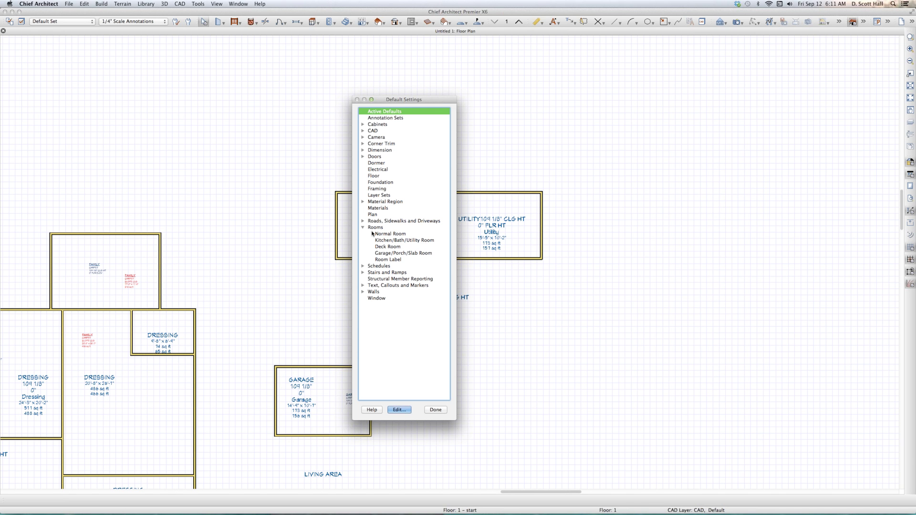
click(384, 261)
double_click(384, 261)
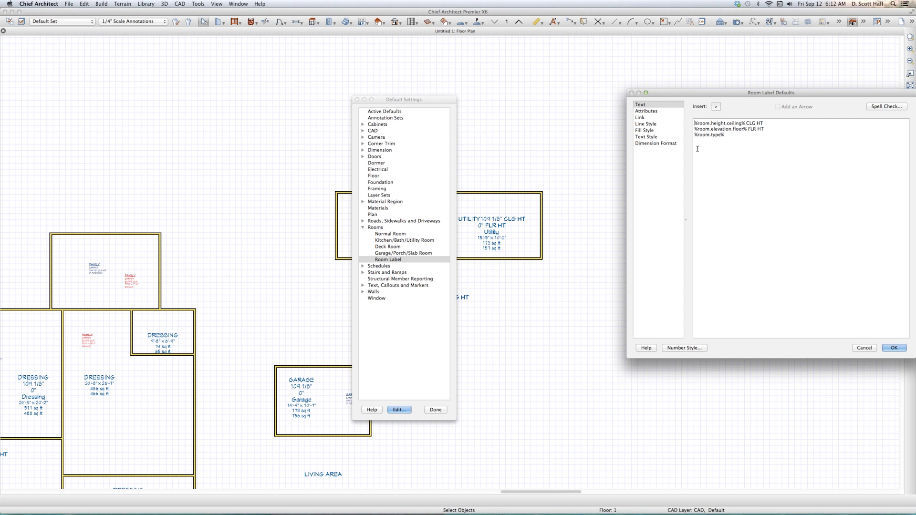
key(Return)
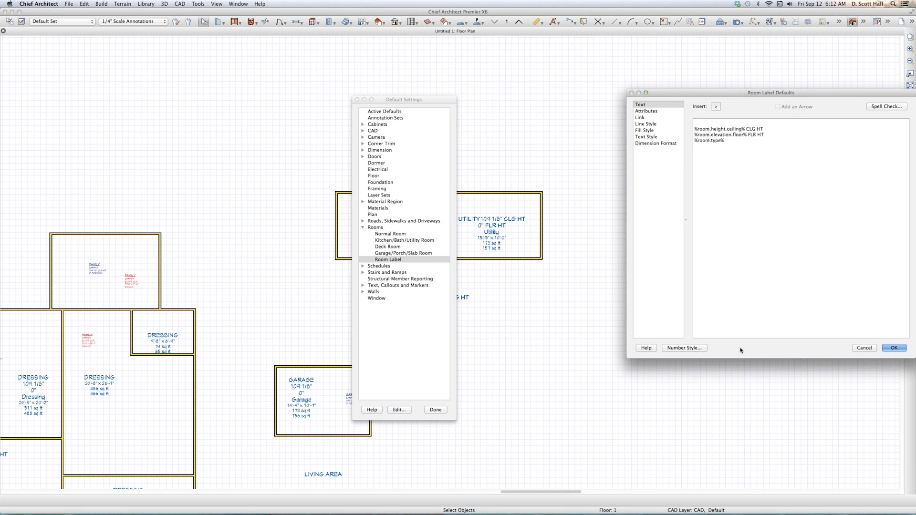
click(892, 348)
click(436, 410)
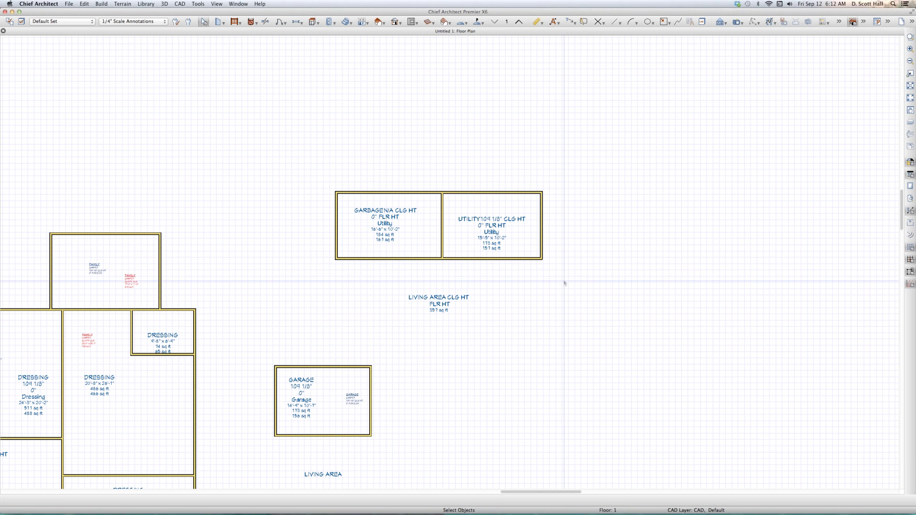
Step: Stretch the Utility room's east wall outward to about 36'-2" long, and split the room with a vertical wall at about 19'-8"
click(543, 244)
drag(547, 244, 674, 243)
scroll(651, 216, up, 2)
key(w)
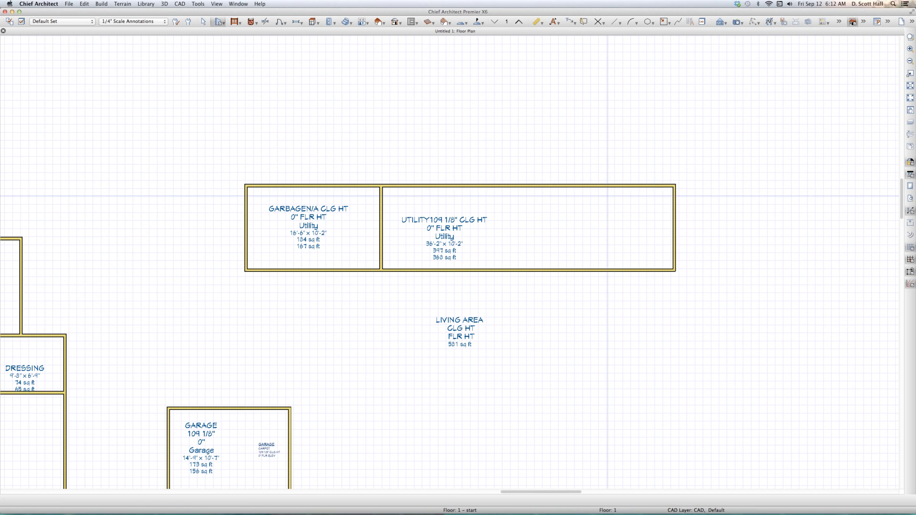
mouse_move(542, 185)
mouse_down()
mouse_move(557, 270)
mouse_move(542, 270)
mouse_up()
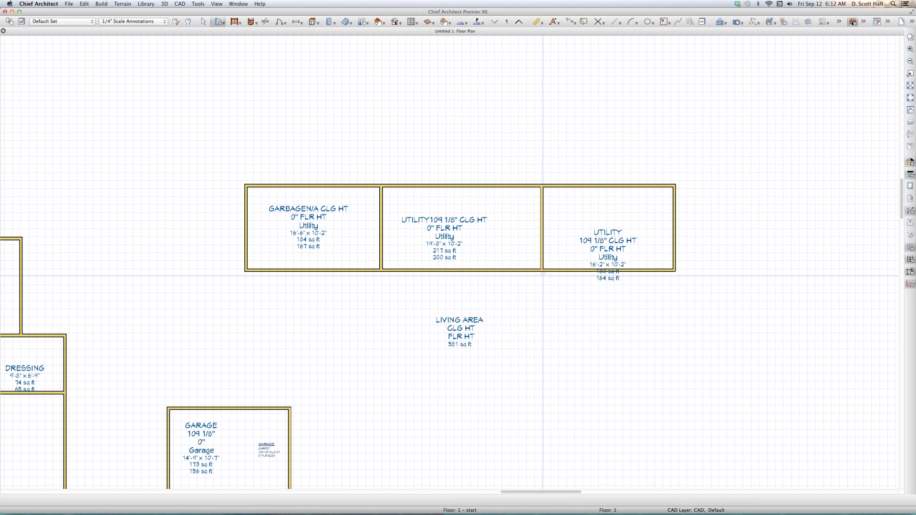
scroll(647, 225, up, 1)
key(space)
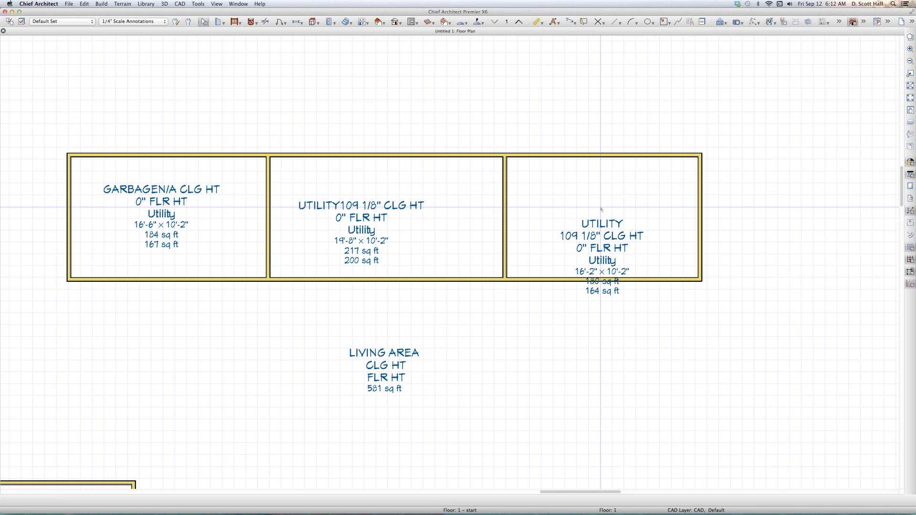
Step: Give the easternmost Utility room the custom name GARGBAG in place of its room type name
click(621, 192)
double_click(621, 192)
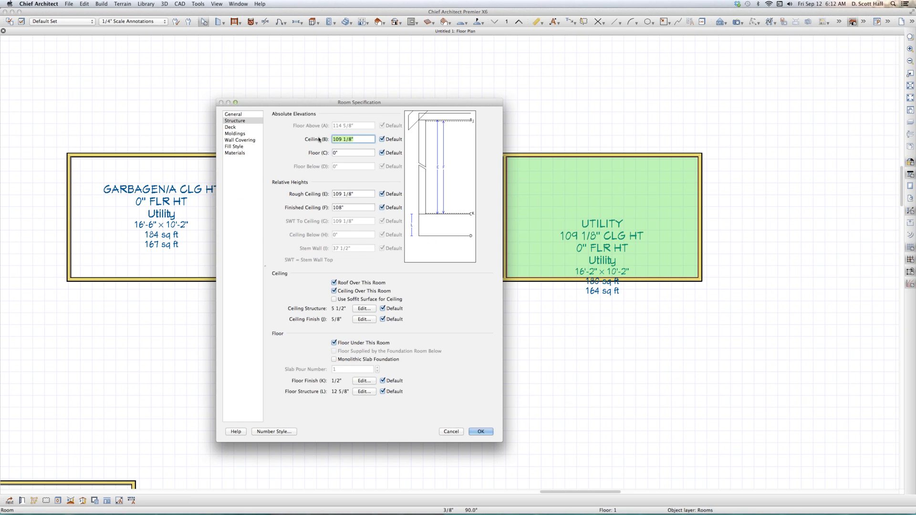
click(230, 115)
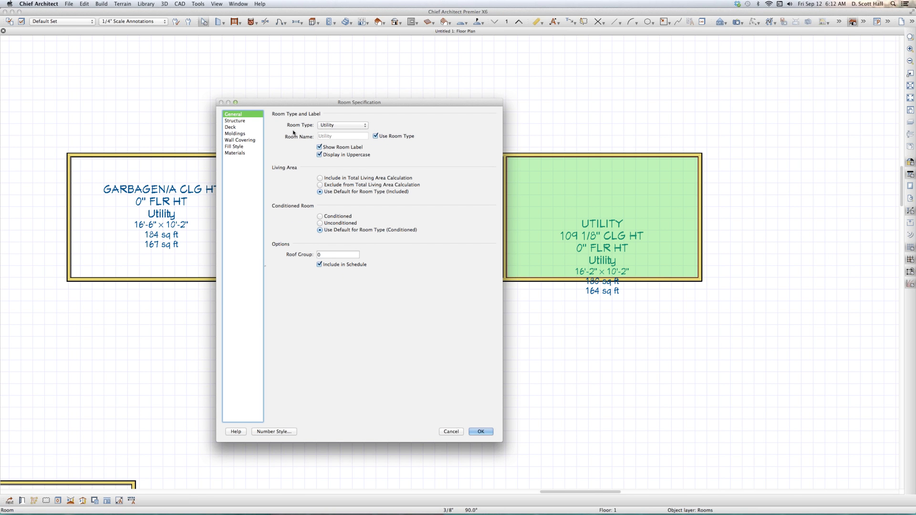
click(375, 137)
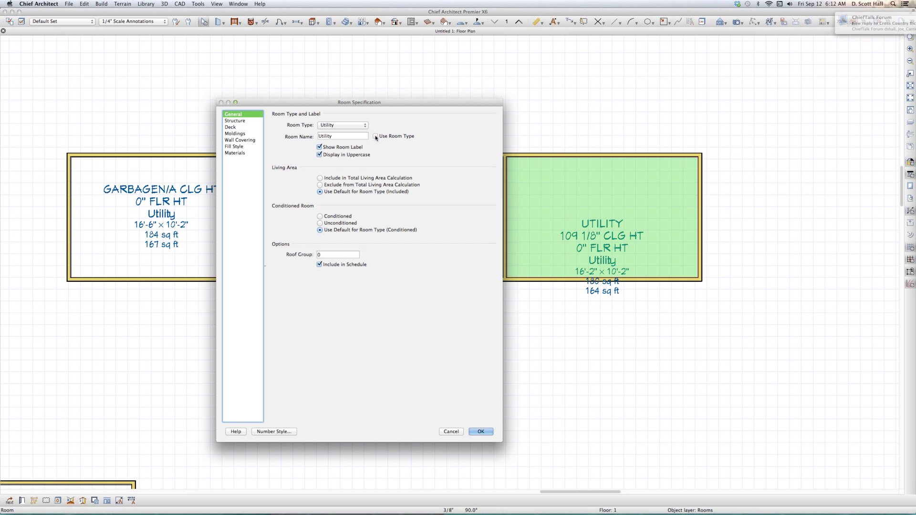
double_click(348, 137)
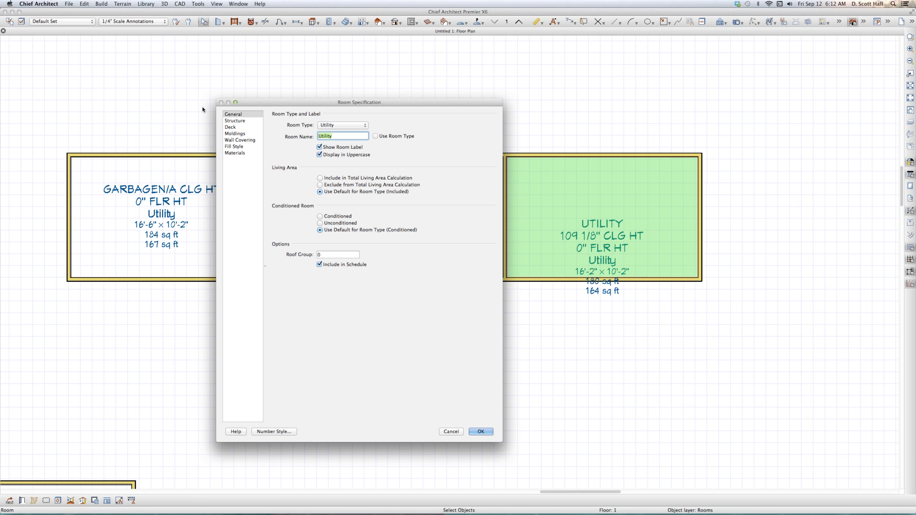
text(CARGA)
key(BackSpace)
text(BAG)
key(Return)
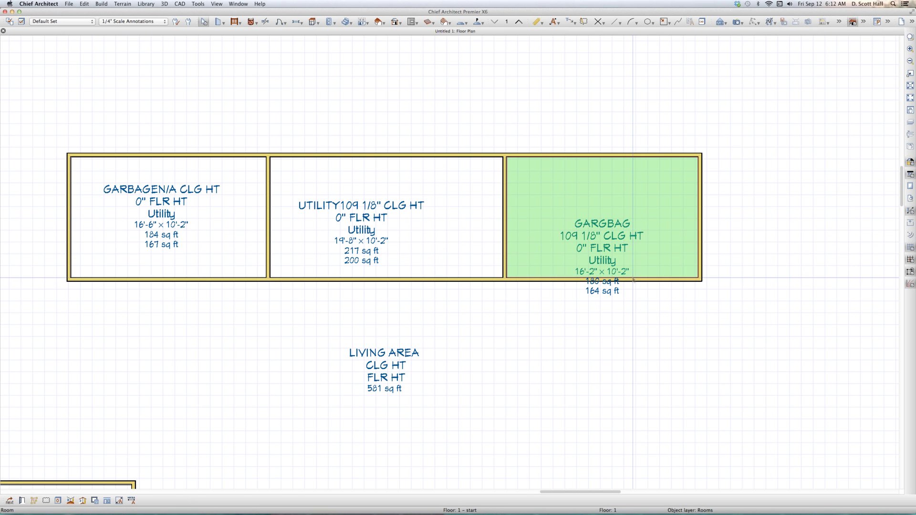
Step: Move the south wall of the three-room block outward so the rooms are about 13'-9" deep
click(656, 281)
drag(656, 281, 647, 324)
scroll(649, 343, up, 1)
key(Escape)
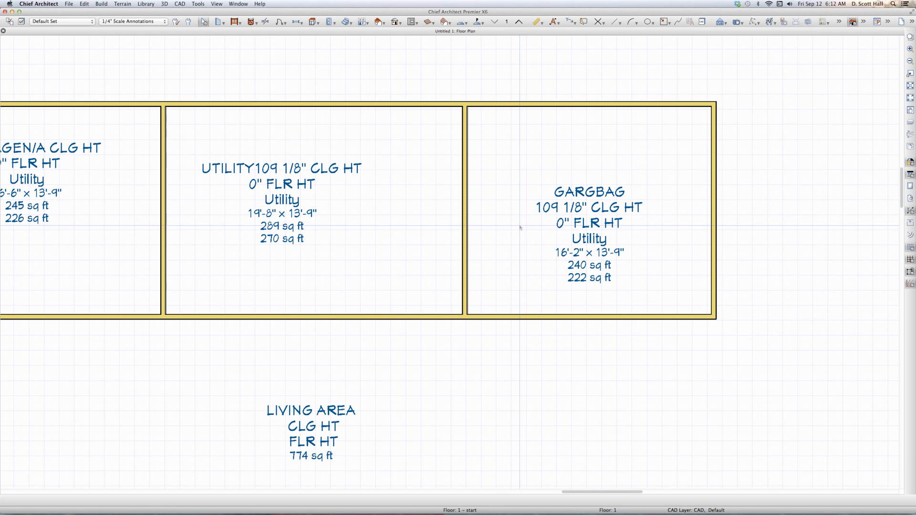
Step: Turn off the ceiling over the GARGBAG room in its structure settings
drag(519, 224, 675, 252)
click(662, 253)
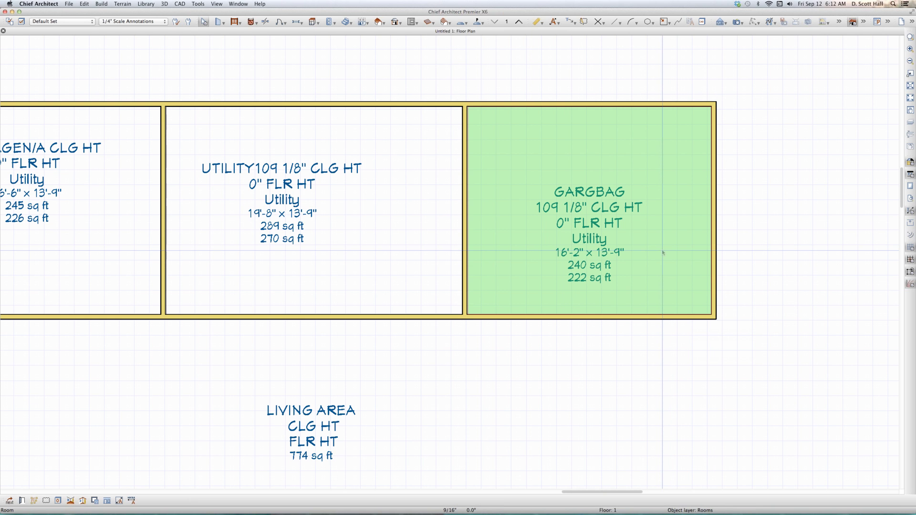
double_click(556, 223)
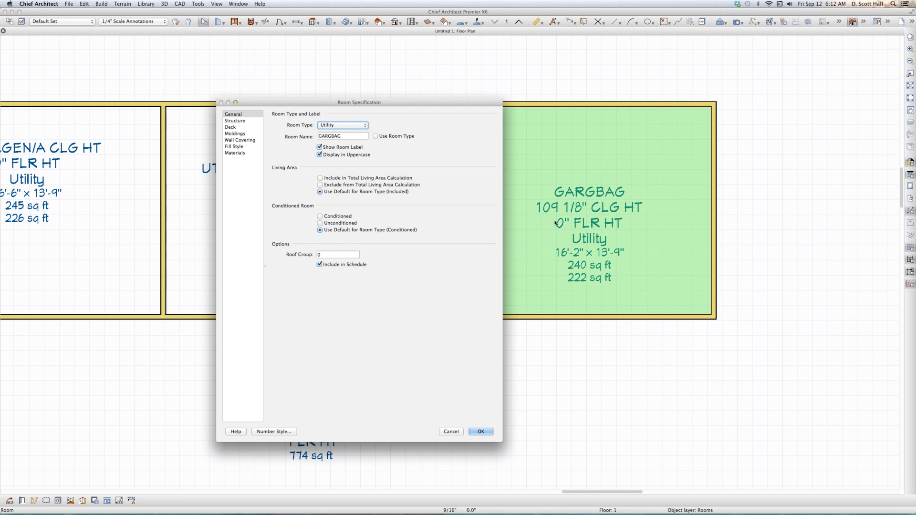
click(236, 120)
click(353, 292)
click(481, 431)
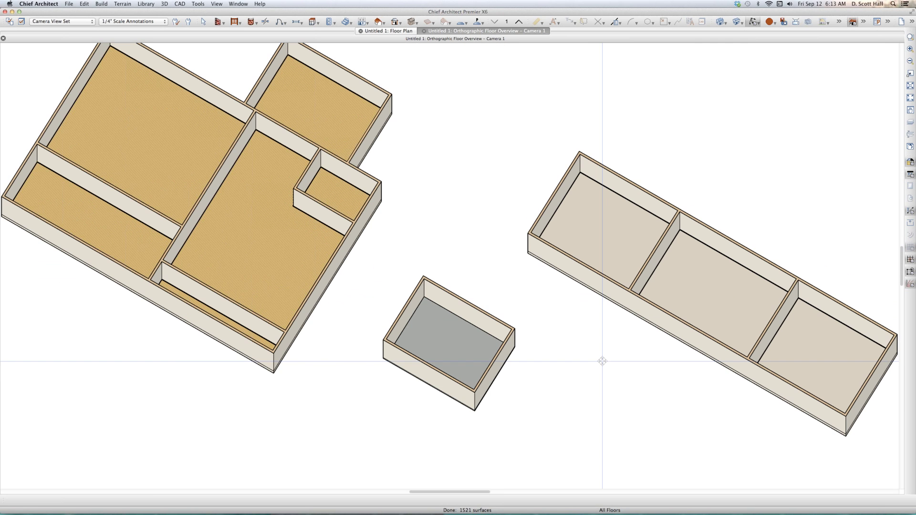
Step: Change the GARGBAG room's type to Deck from the 3D floor overview, keeping its custom name
scroll(442, 199, down, 3)
scroll(733, 319, up, 2)
key(Escape)
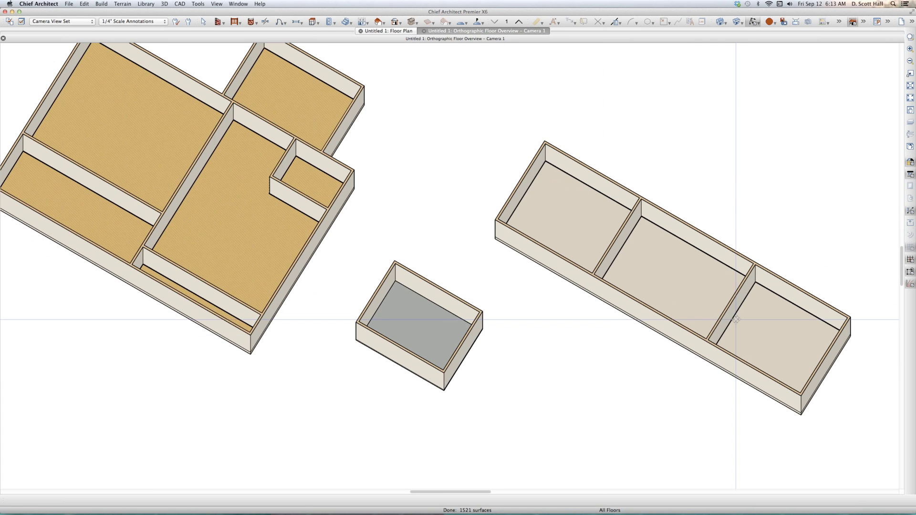
click(796, 339)
scroll(796, 338, up, 1)
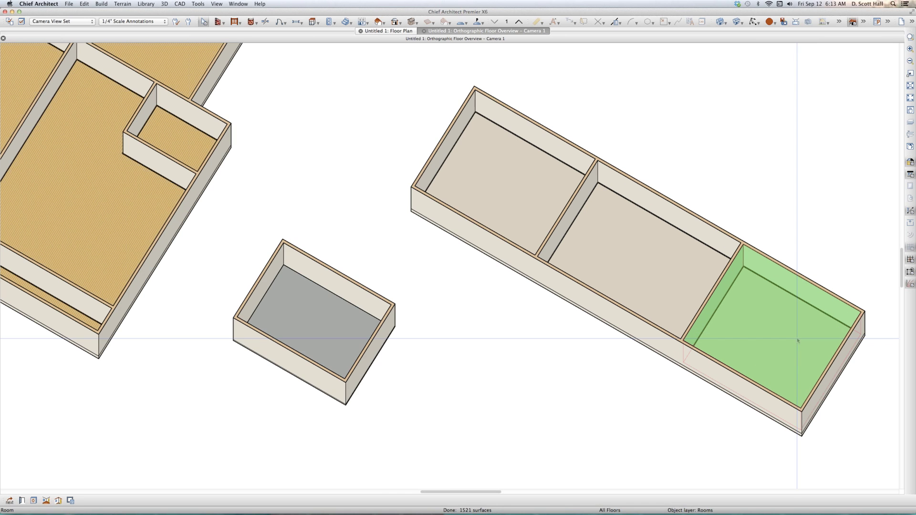
double_click(747, 316)
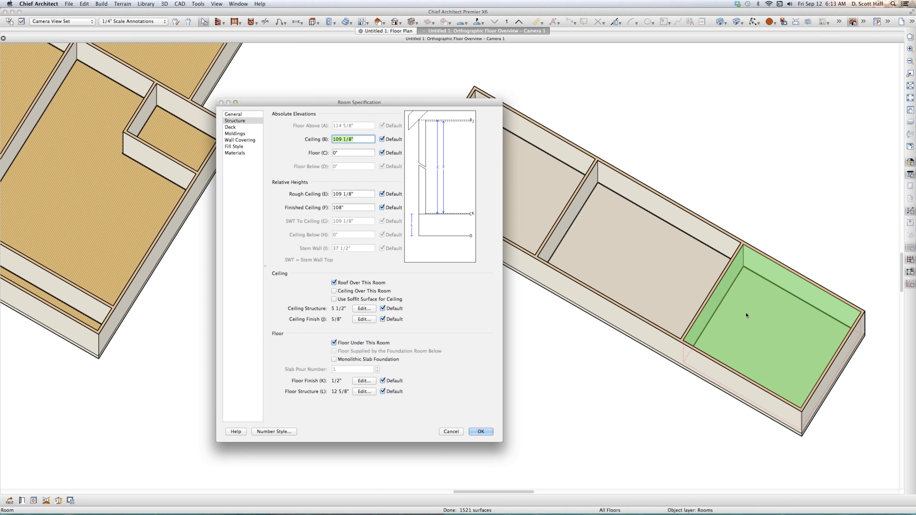
click(236, 114)
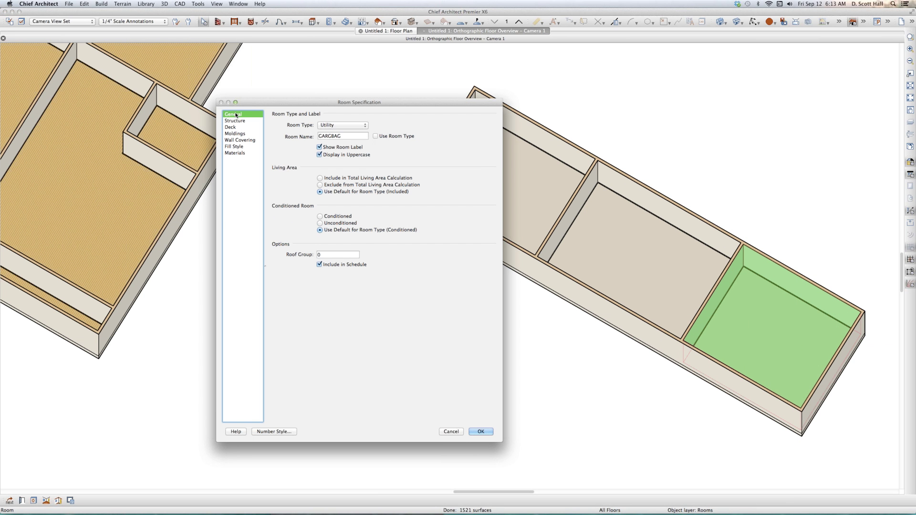
click(347, 126)
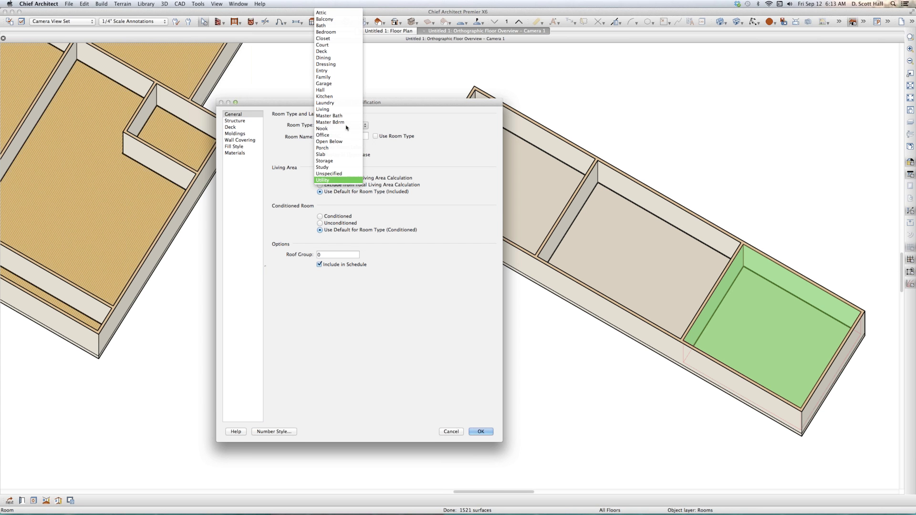
click(337, 45)
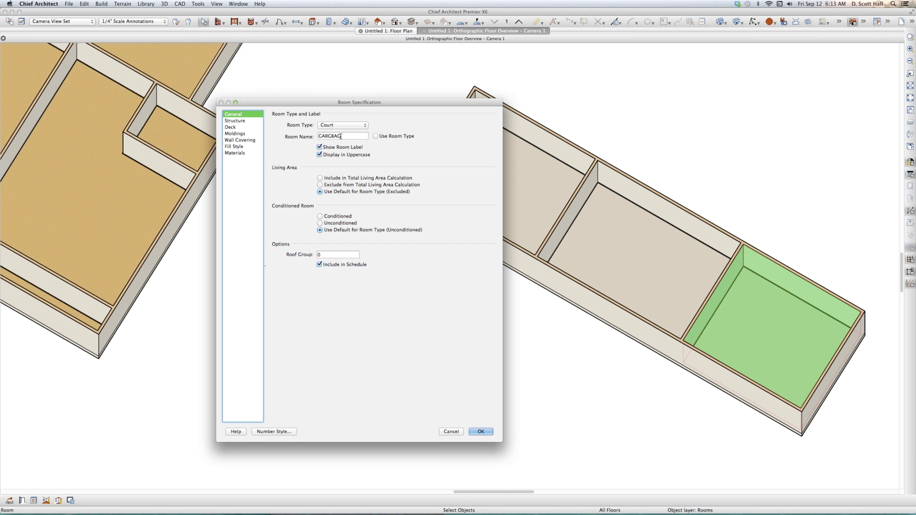
click(342, 127)
click(326, 133)
key(Return)
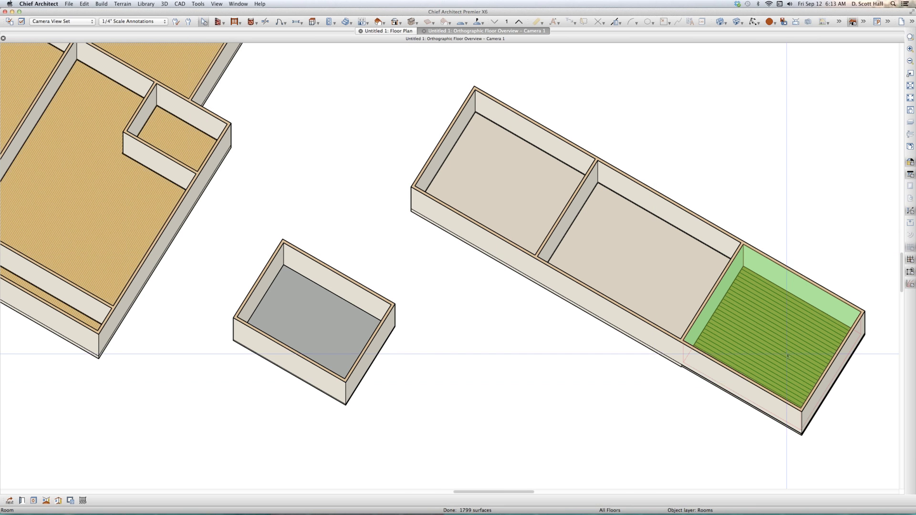
Step: Examine the deck flooring of the GARGBAG room in the 3D overview and change the room's type to Open Below
scroll(410, 256, down, 3)
scroll(694, 321, up, 6)
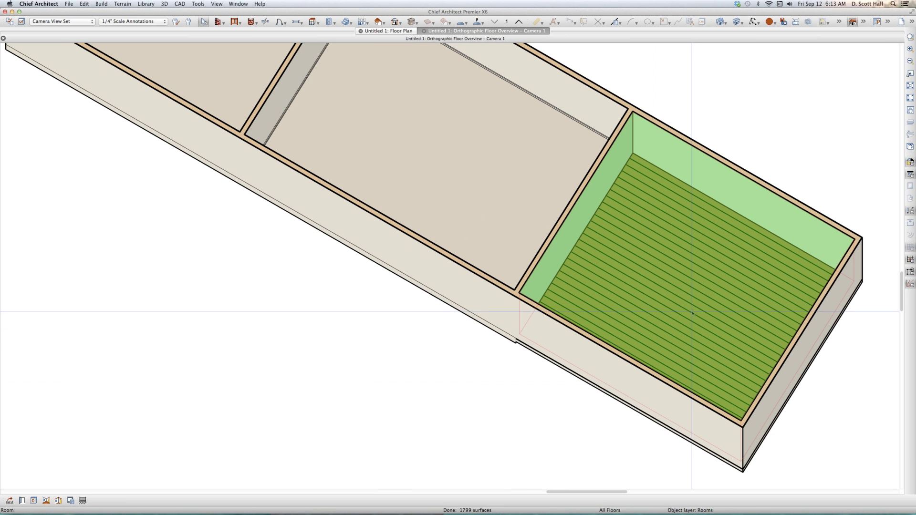
scroll(709, 282, down, 4)
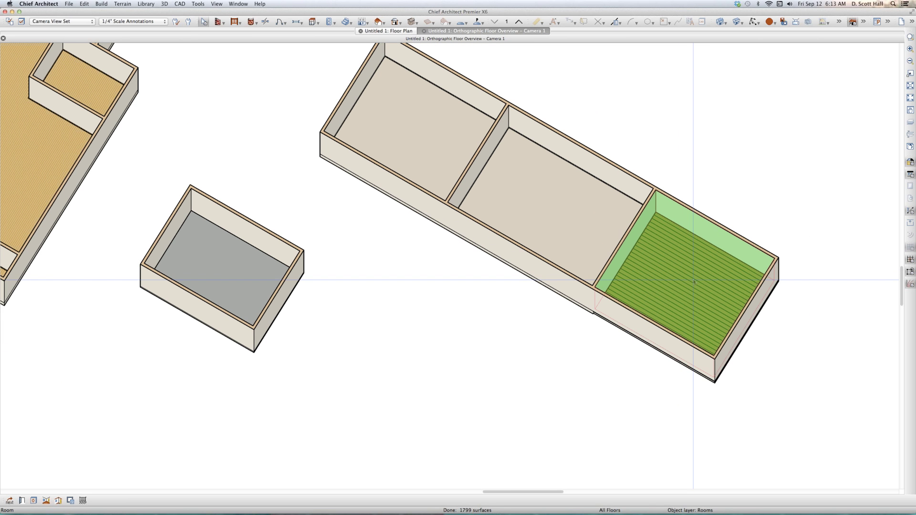
key(Escape)
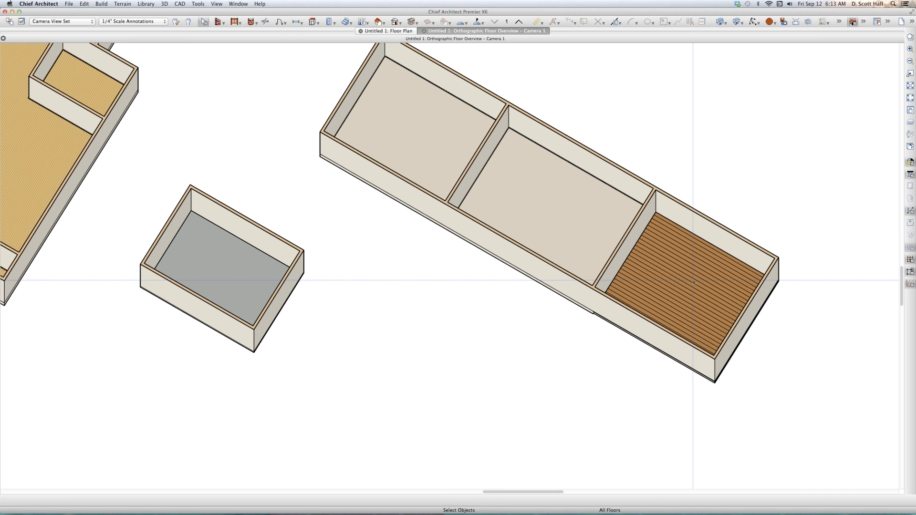
click(694, 282)
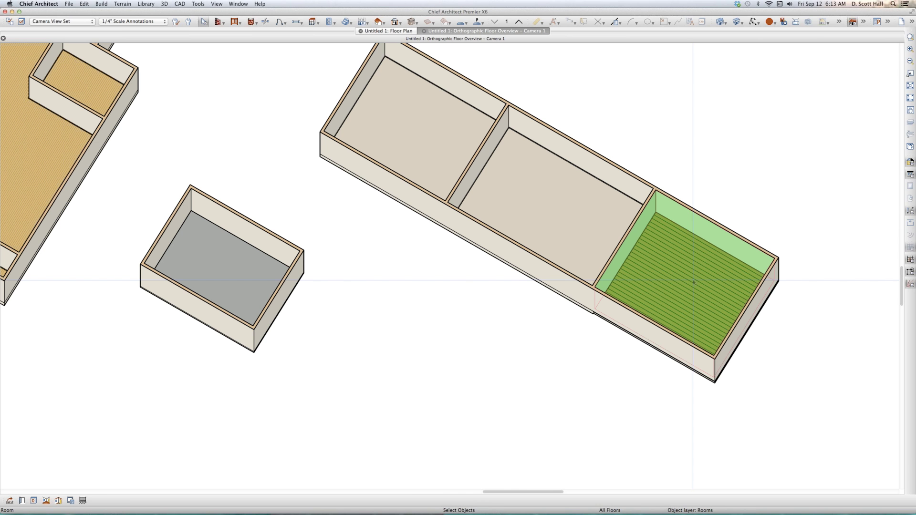
double_click(694, 282)
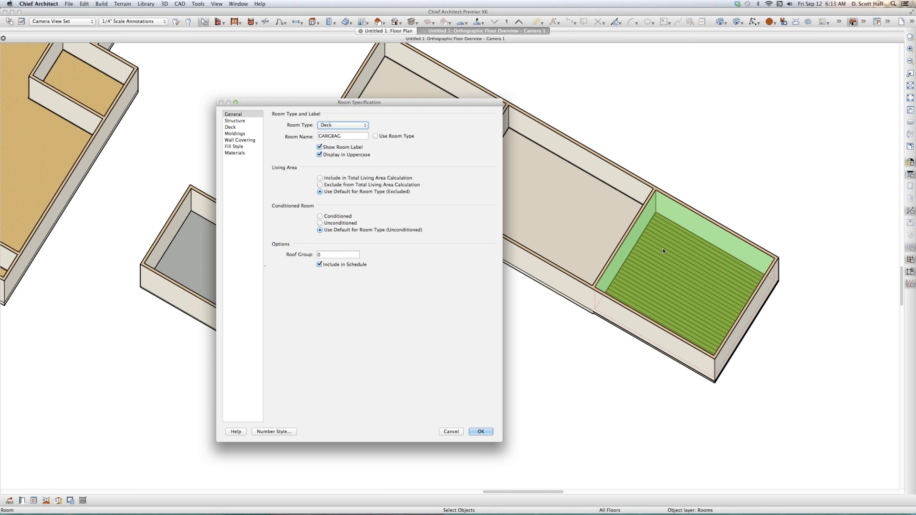
click(329, 125)
text(op)
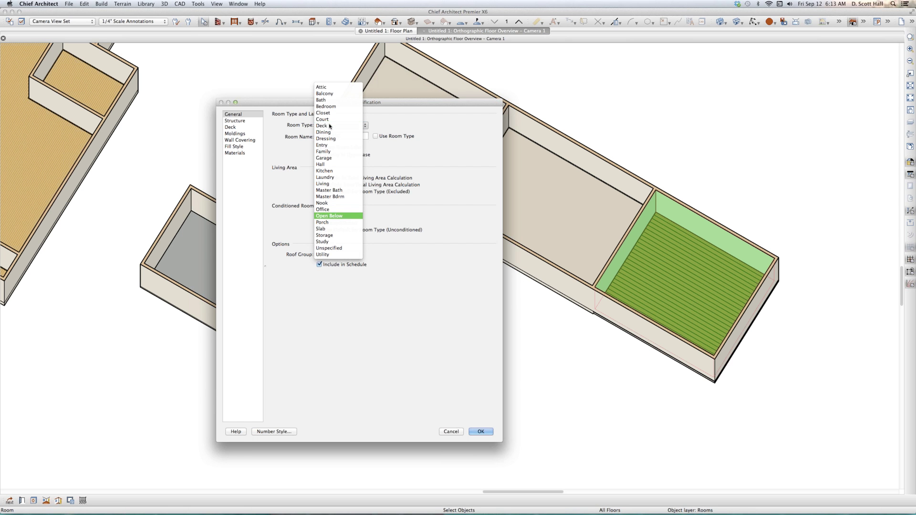
key(Return)
key(Return)
click(592, 291)
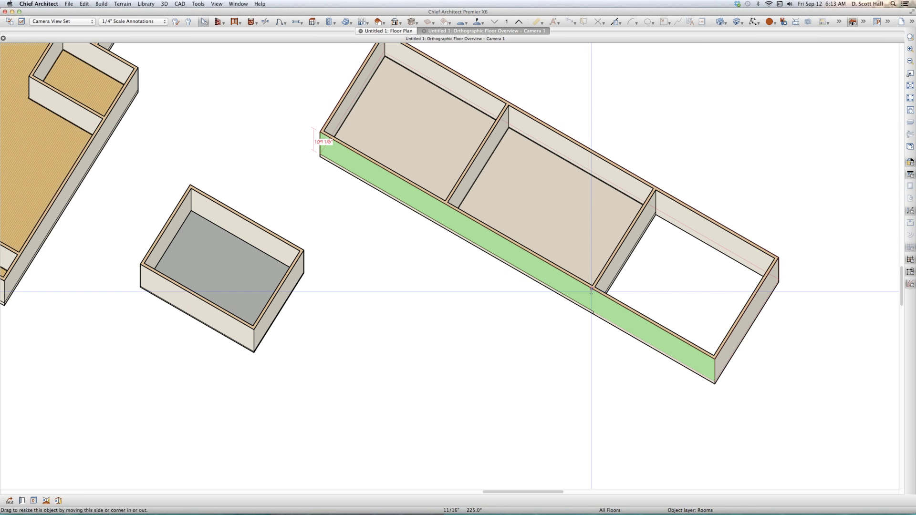
click(702, 277)
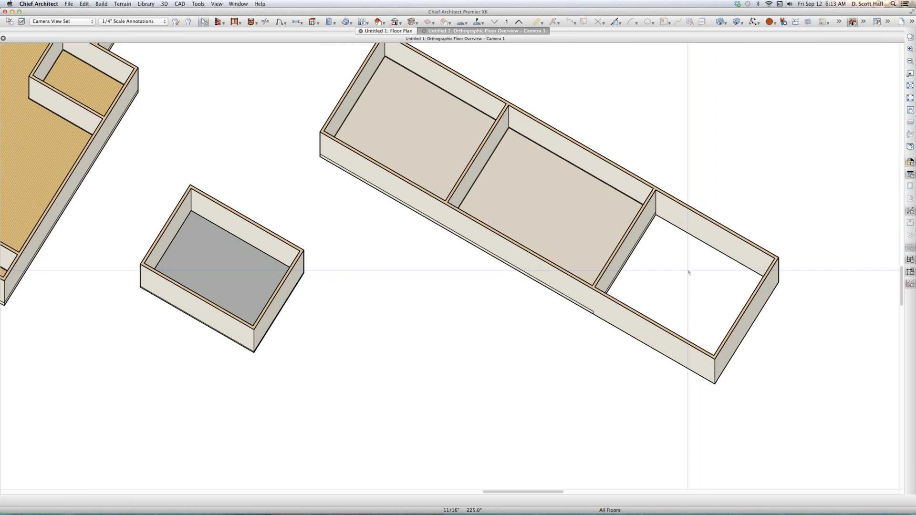
Step: Show the floor plan and 3D overview side by side, and set the GARGBAG room's type to Garage
key(shift+F5)
click(703, 100)
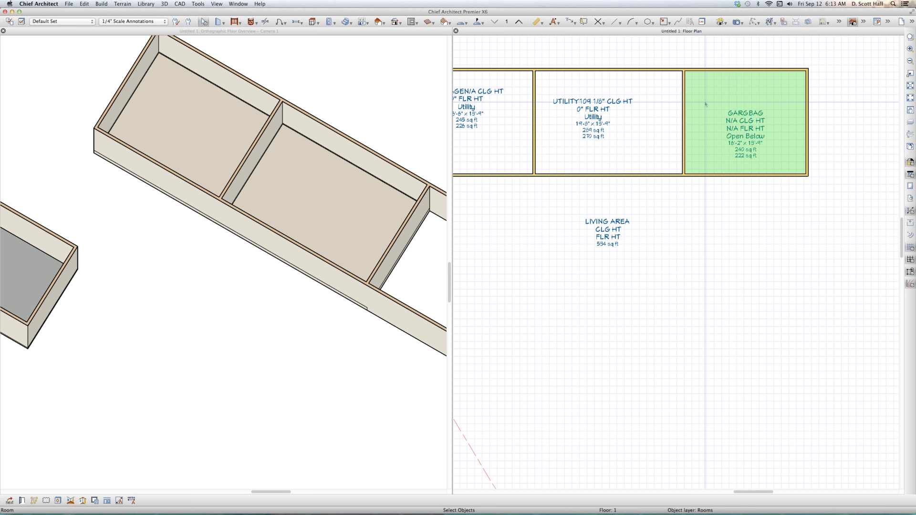
double_click(705, 103)
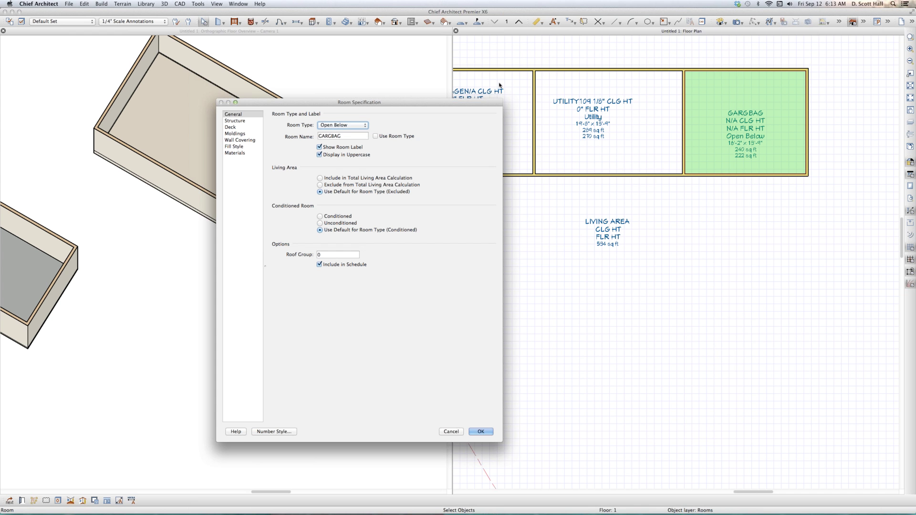
key(g)
key(Return)
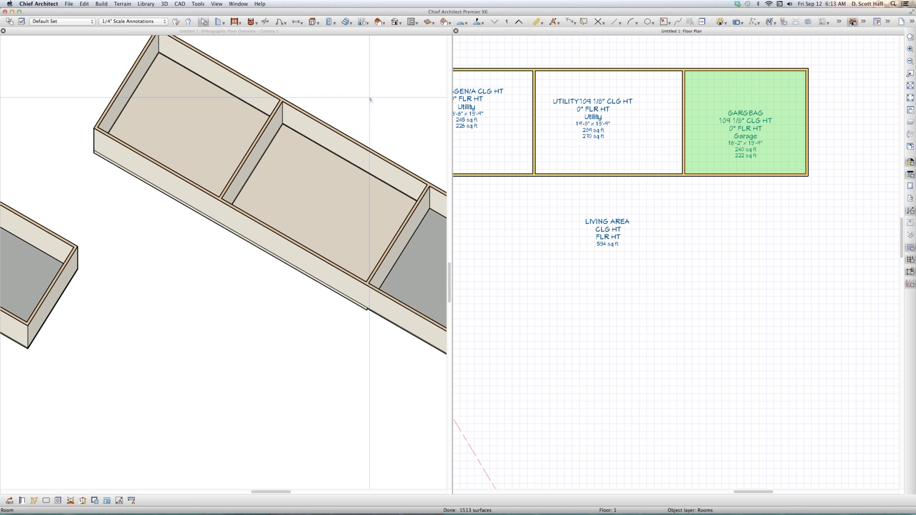
scroll(295, 212, down, 3)
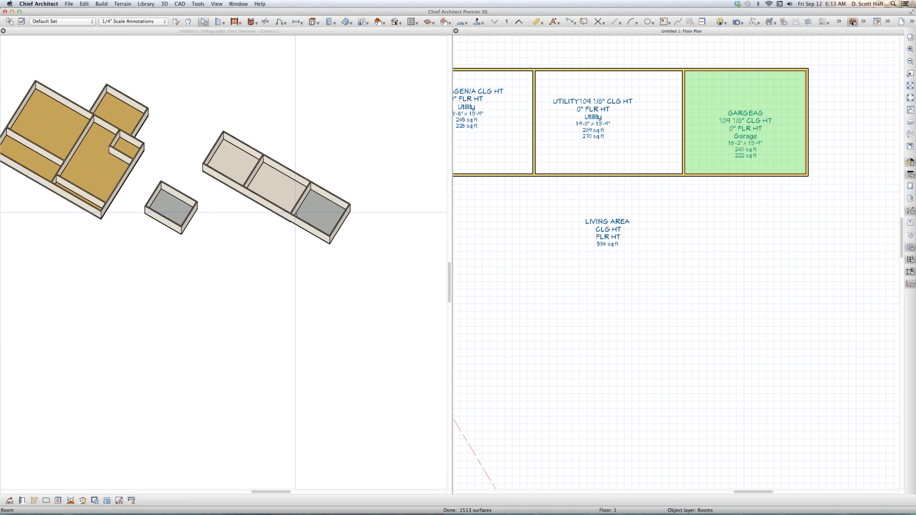
Step: Rename the GARGBAG garage room to MEANS NOTHING from the 3D floor overview
scroll(298, 212, up, 5)
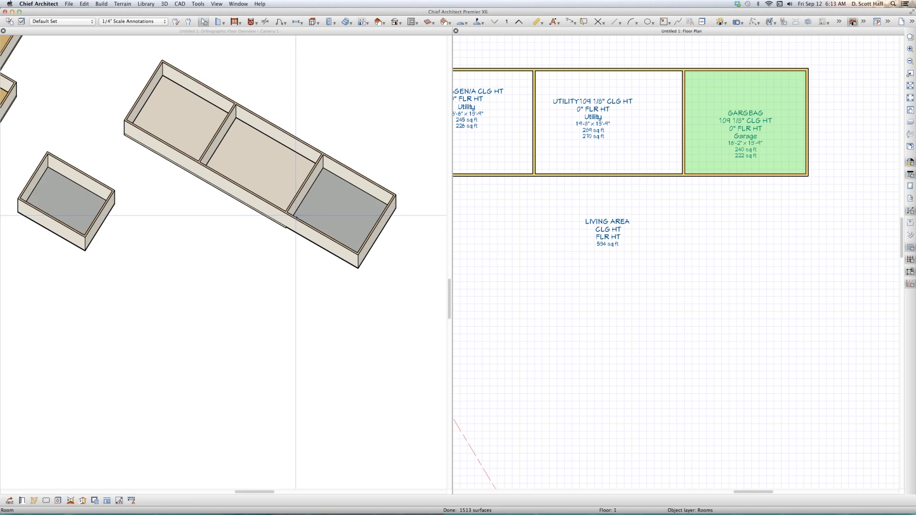
click(305, 203)
scroll(357, 202, up, 3)
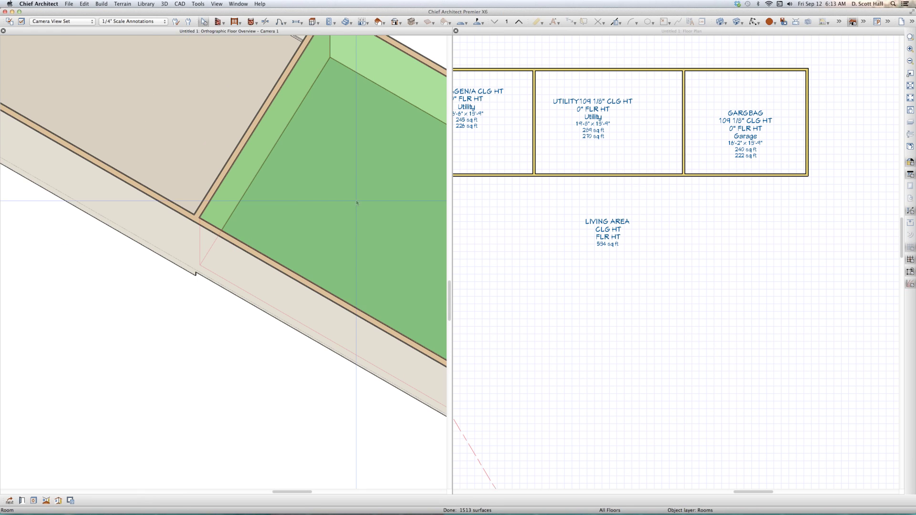
scroll(356, 203, down, 3)
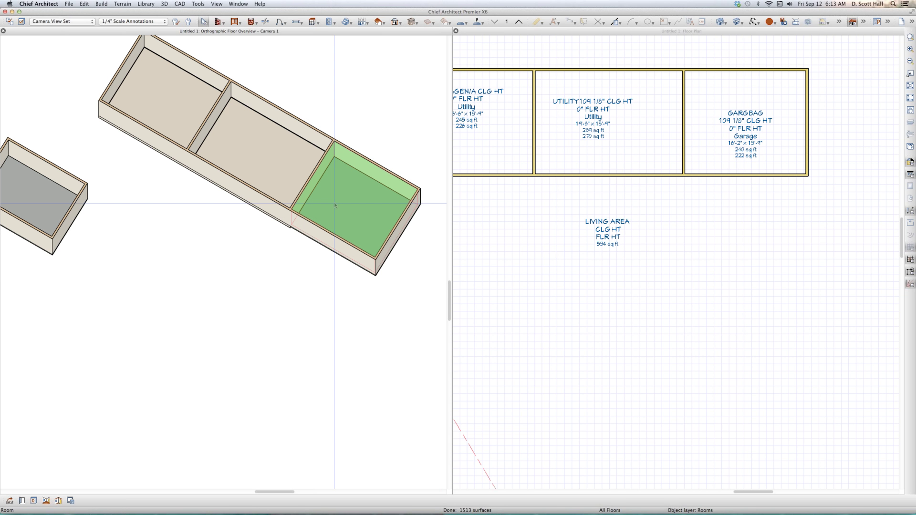
double_click(301, 174)
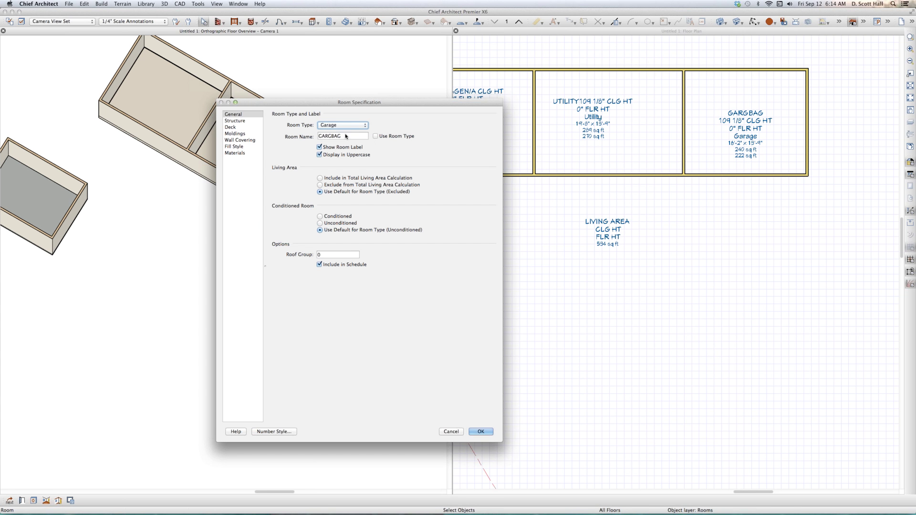
text(MEAN)
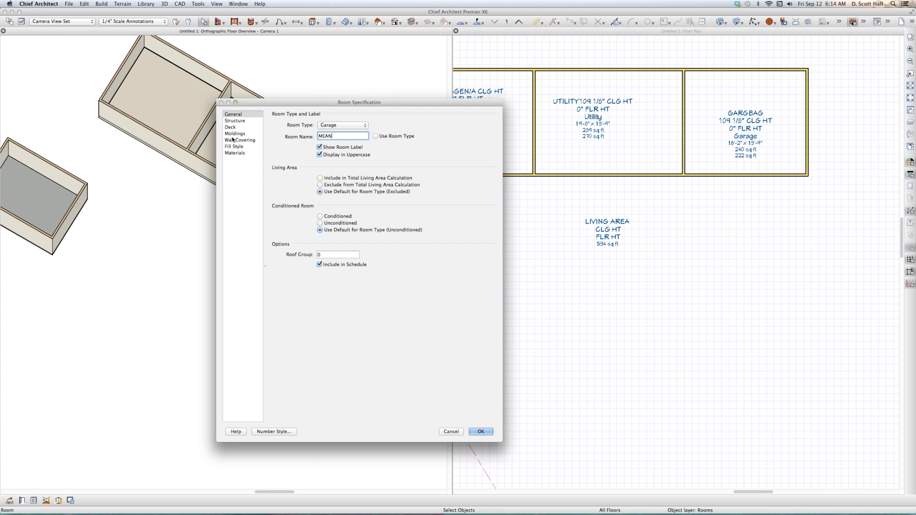
text(S NOTHING)
key(Return)
click(353, 212)
click(354, 215)
click(348, 221)
scroll(348, 221, down, 3)
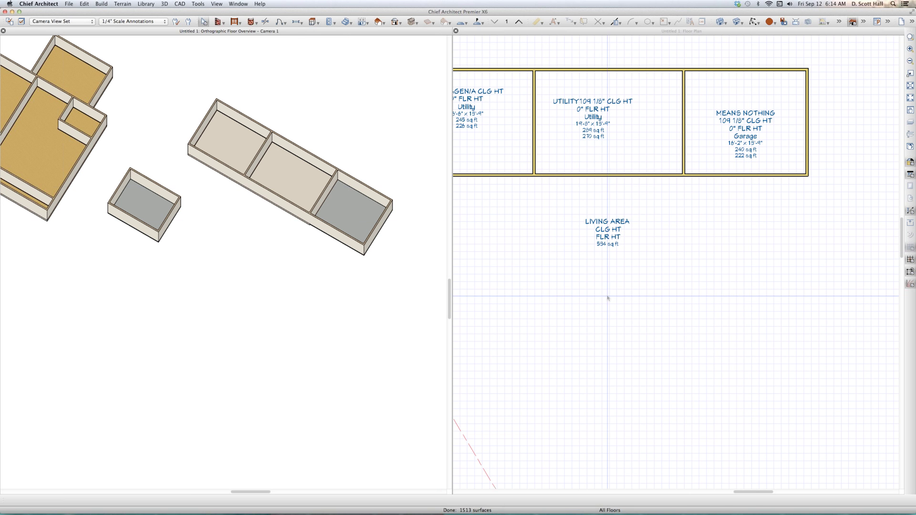
Step: Draw four walls in the floor plan below the MEANS NOTHING room, enclosing a room about 13'-7" × 14'-7" with one slanted side
click(696, 320)
scroll(695, 321, down, 5)
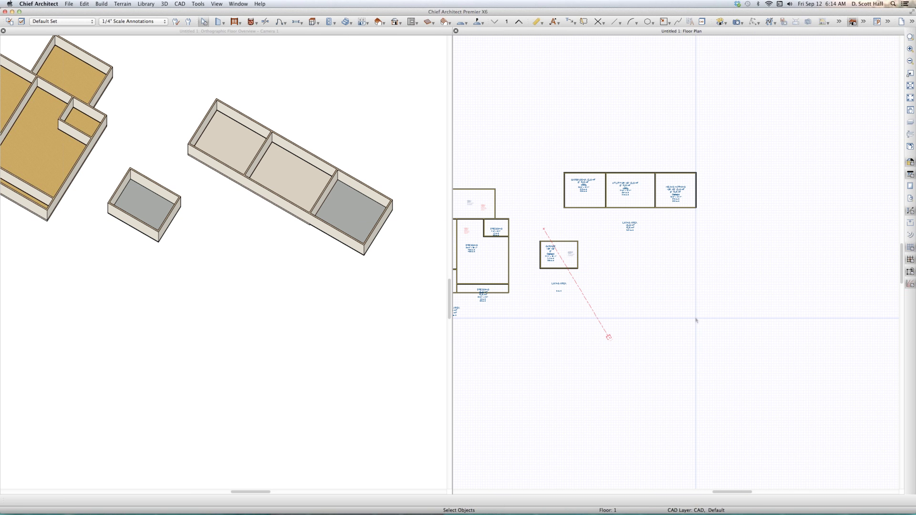
key(w)
drag(701, 308, 655, 307)
mouse_move(655, 308)
mouse_down()
mouse_move(654, 276)
mouse_move(677, 271)
mouse_up()
drag(678, 271, 703, 271)
mouse_move(704, 271)
mouse_down()
mouse_move(682, 310)
mouse_move(702, 308)
mouse_up()
key(space)
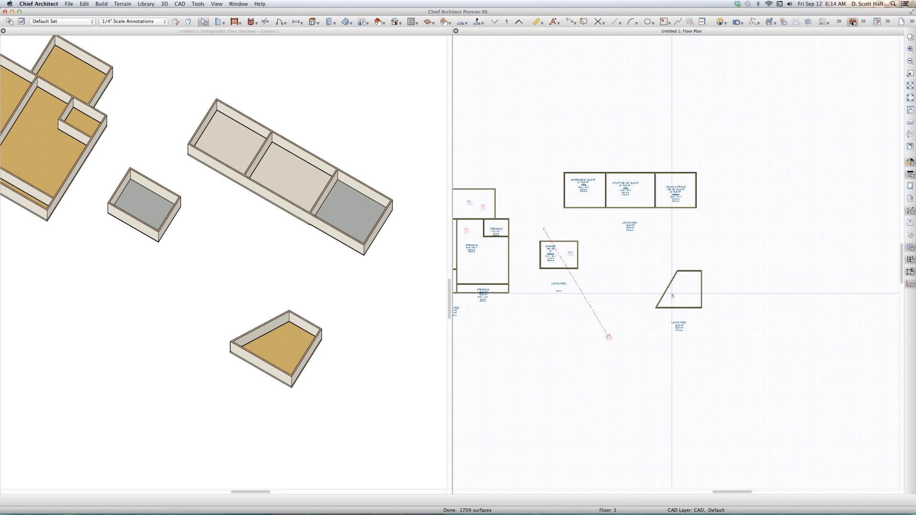
Step: Set the slanted room's type to Deck and examine the dimensions and areas in its label
scroll(687, 286, up, 4)
click(692, 288)
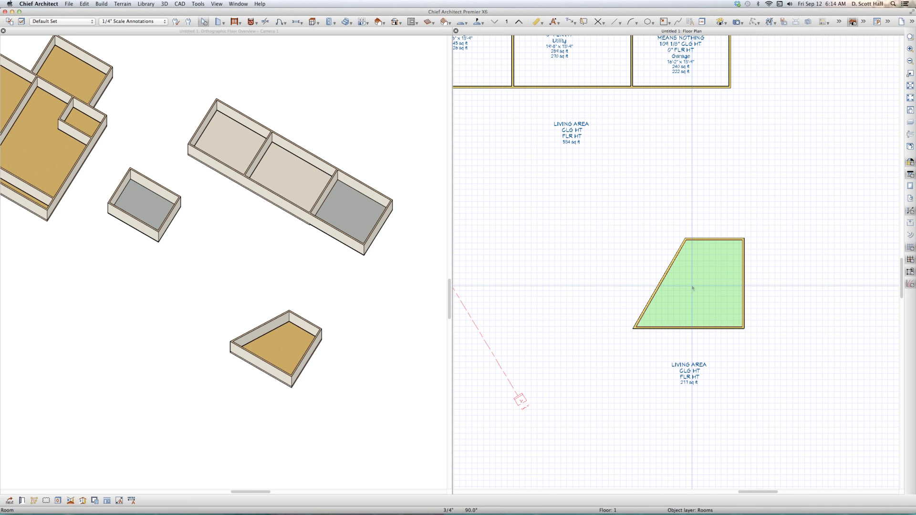
double_click(692, 288)
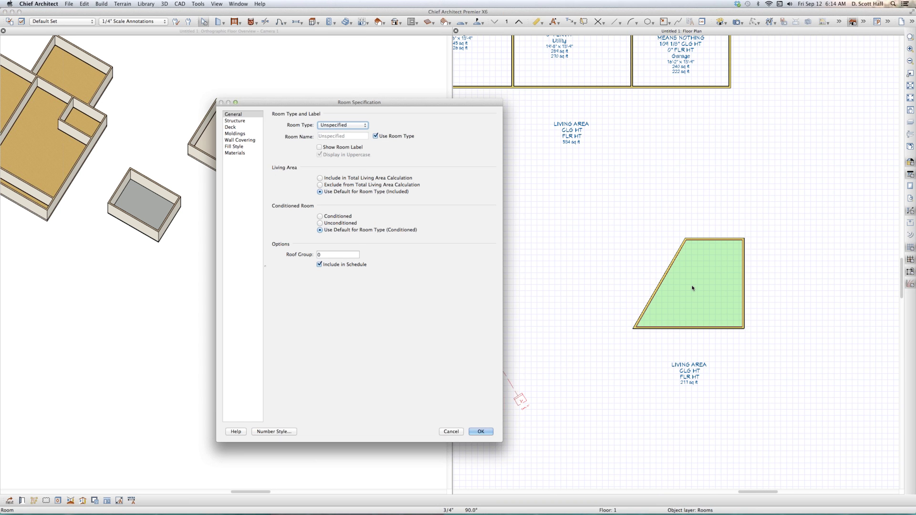
key(d)
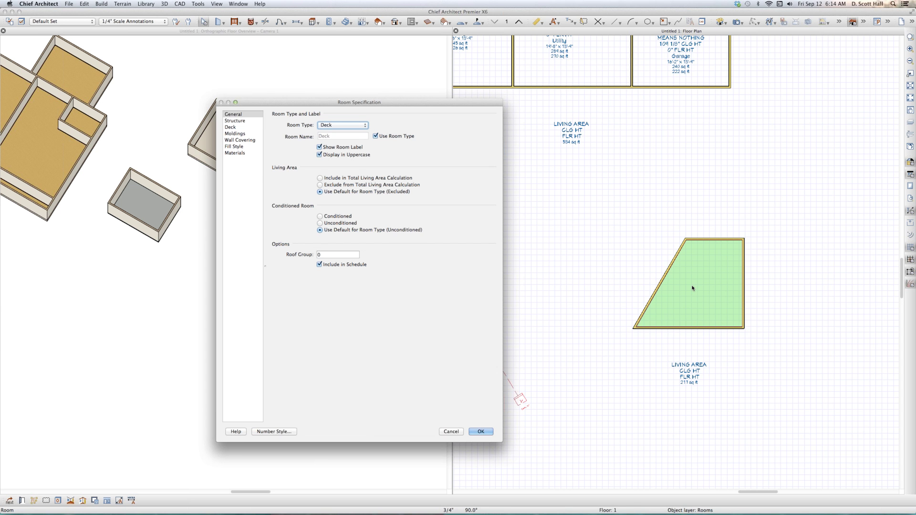
key(Return)
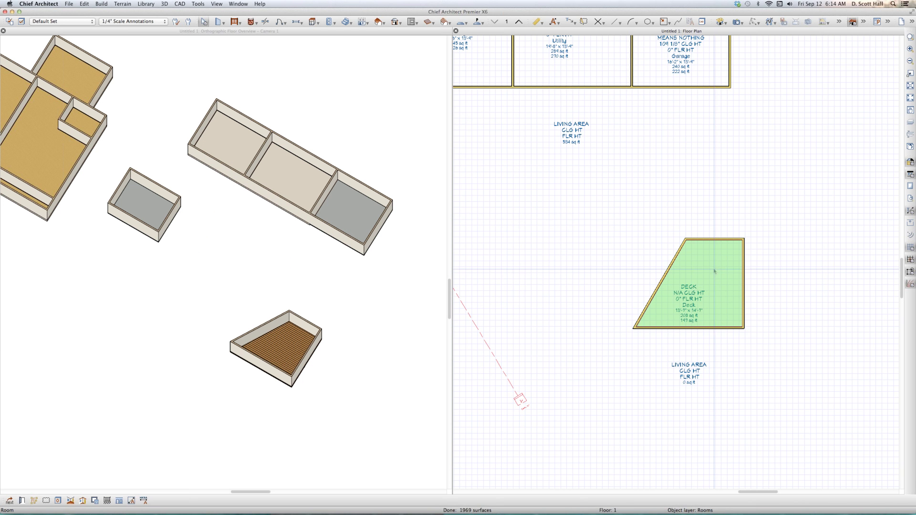
scroll(712, 278, up, 3)
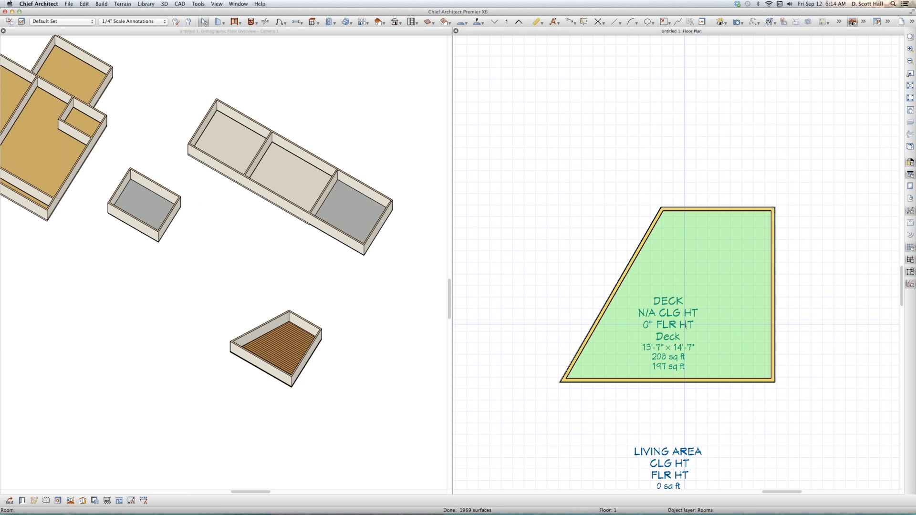
scroll(637, 321, up, 2)
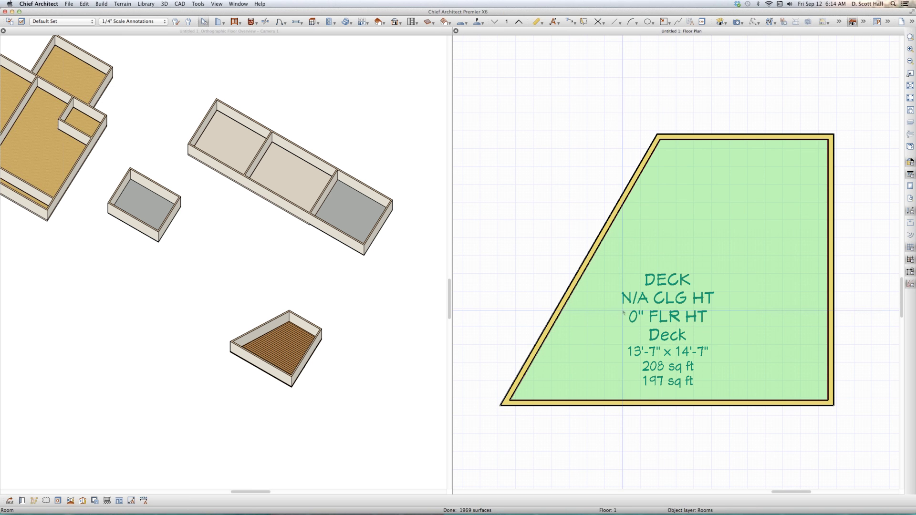
drag(602, 284, 755, 338)
Step: Copy the small rich text room label from the room above the DRESSING rooms and paste it inside the Deck room
scroll(755, 338, down, 4)
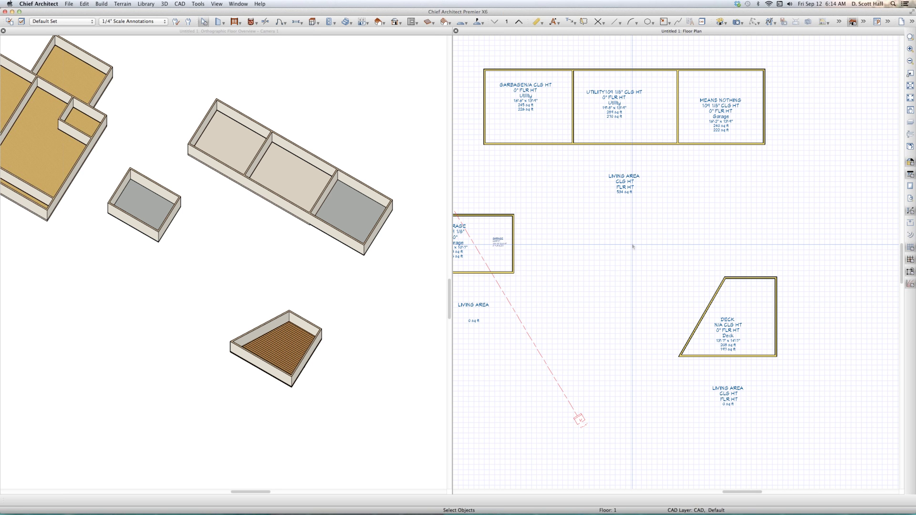
scroll(632, 246, down, 4)
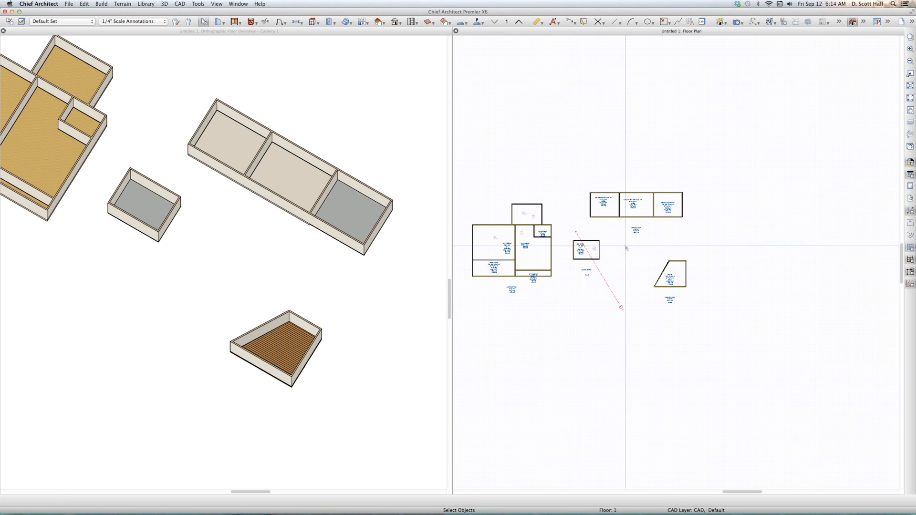
scroll(535, 219, up, 4)
click(535, 219)
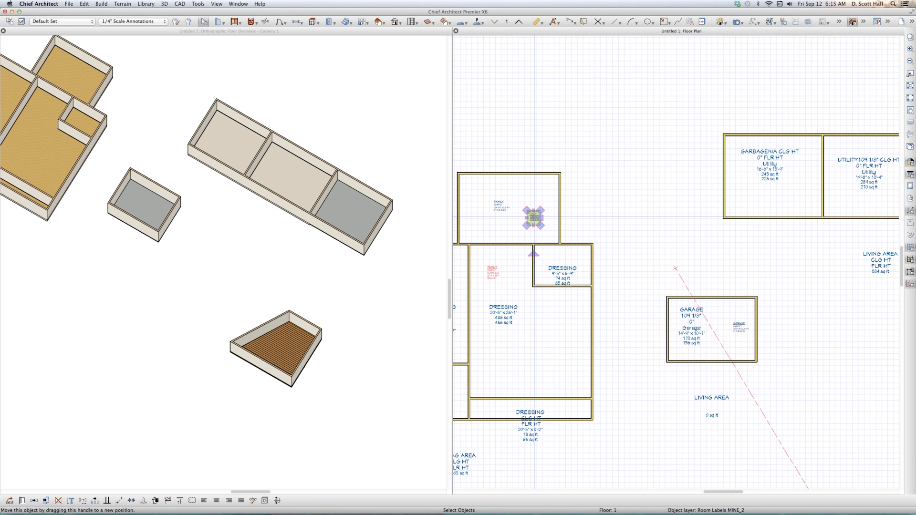
scroll(585, 274, down, 4)
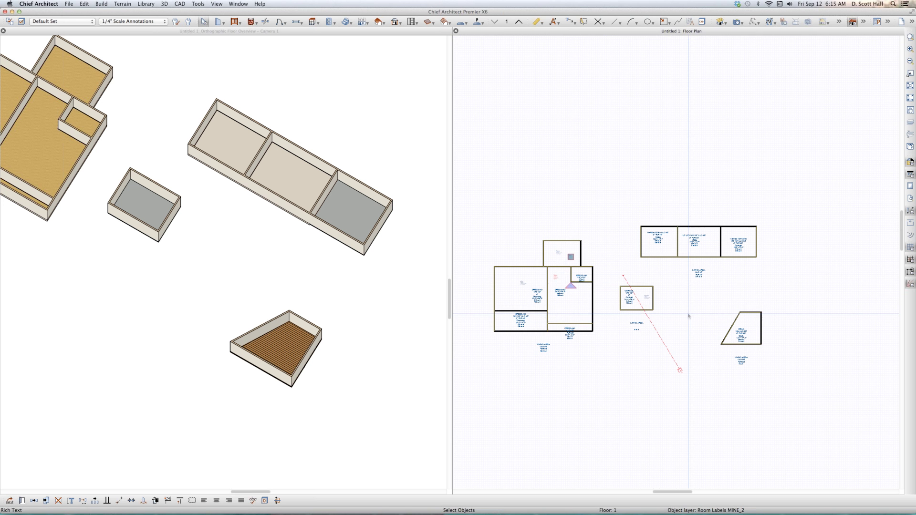
key(super+v)
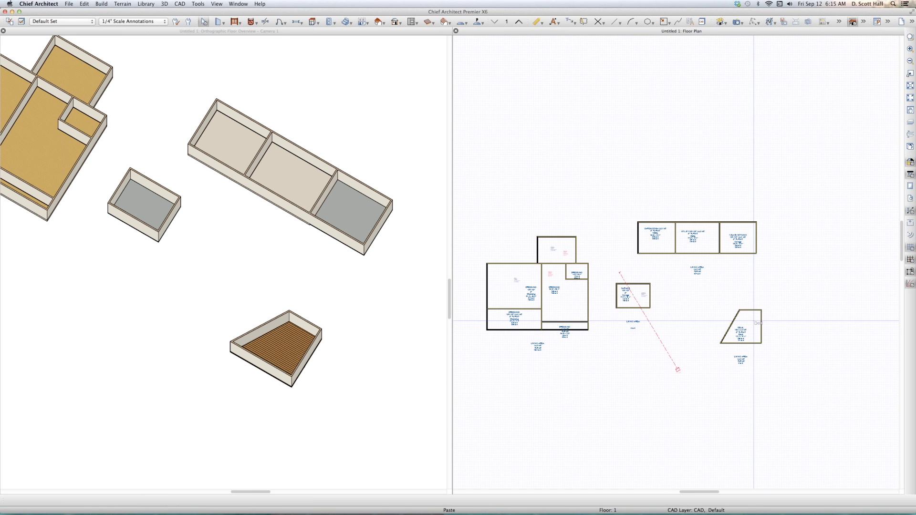
click(753, 321)
scroll(755, 334, up, 4)
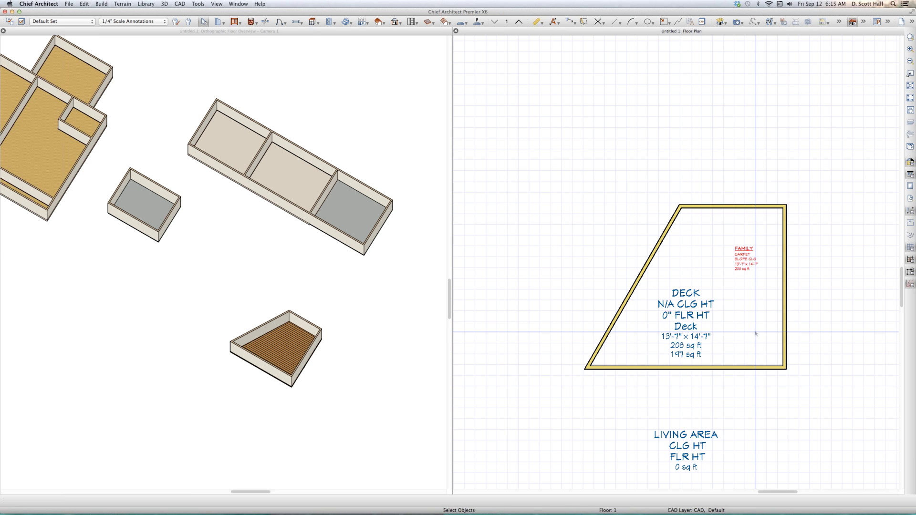
Step: Draw interior walls across the Deck room's lower right corner to enclose a small room about 1'-10" × 1'-8"
key(w)
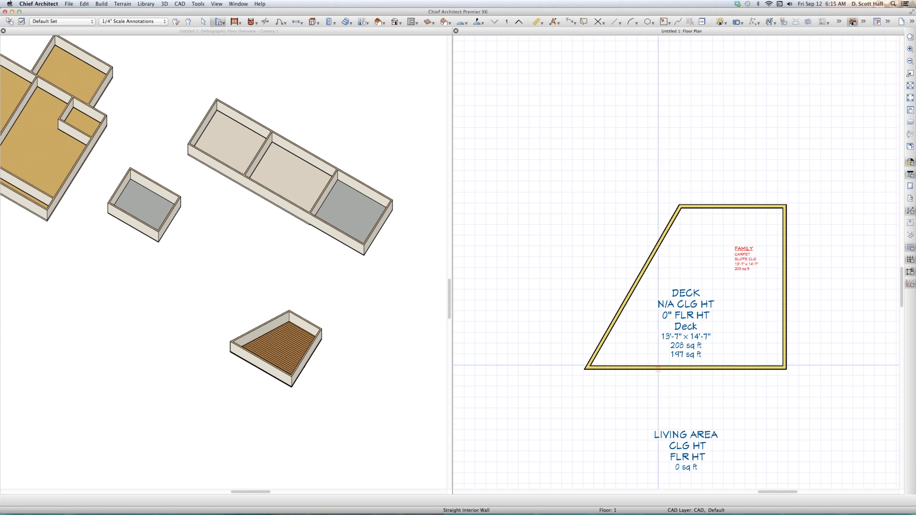
mouse_move(763, 367)
mouse_down()
mouse_move(761, 344)
mouse_move(782, 343)
mouse_up()
key(space)
scroll(786, 370, up, 3)
scroll(786, 371, up, 2)
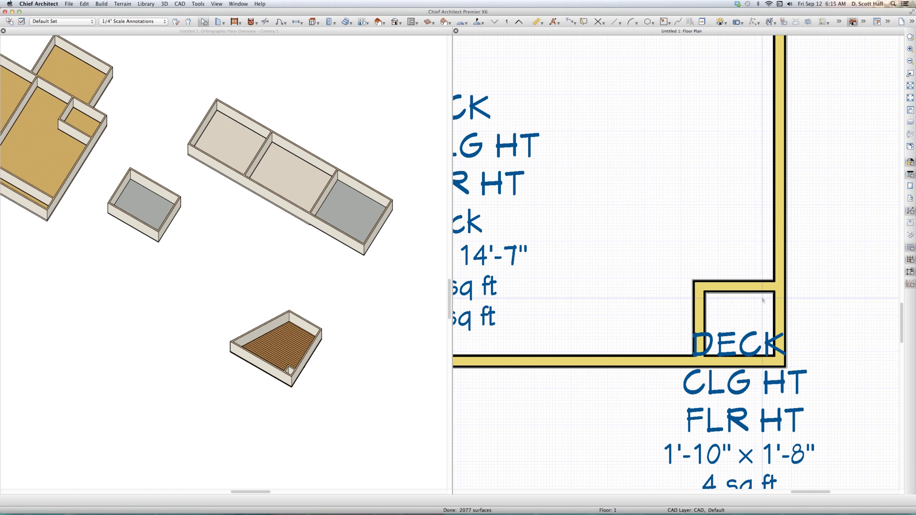
click(724, 299)
scroll(723, 298, down, 2)
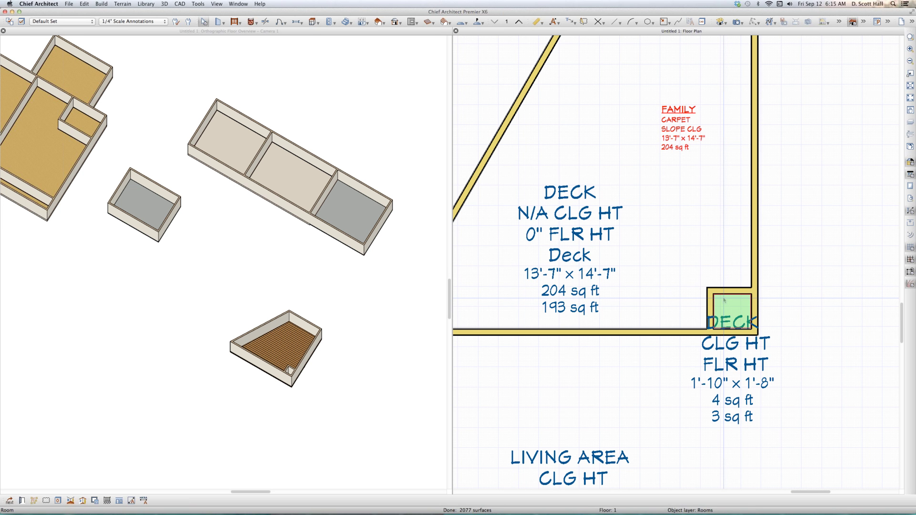
key(Escape)
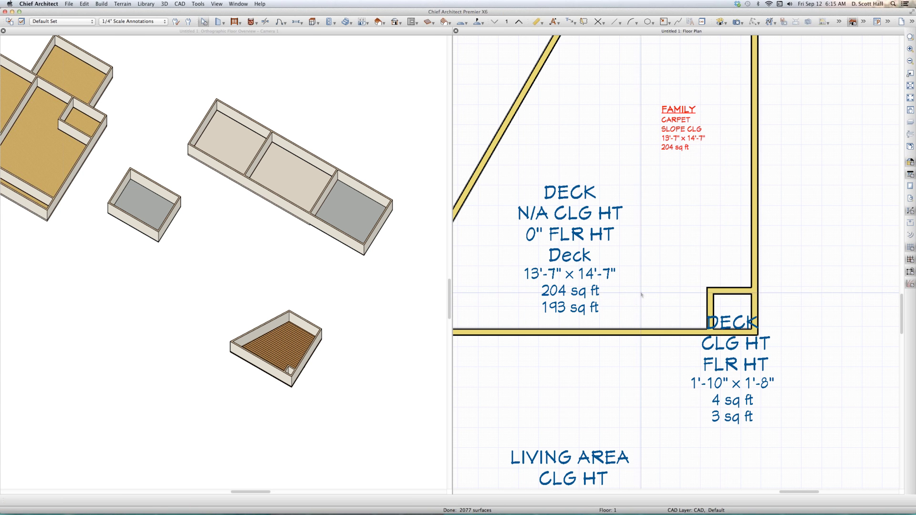
Step: Draw a small freestanding four-sided room of about 14 sq ft to the right of the Deck room
scroll(637, 296, down, 3)
scroll(644, 301, up, 2)
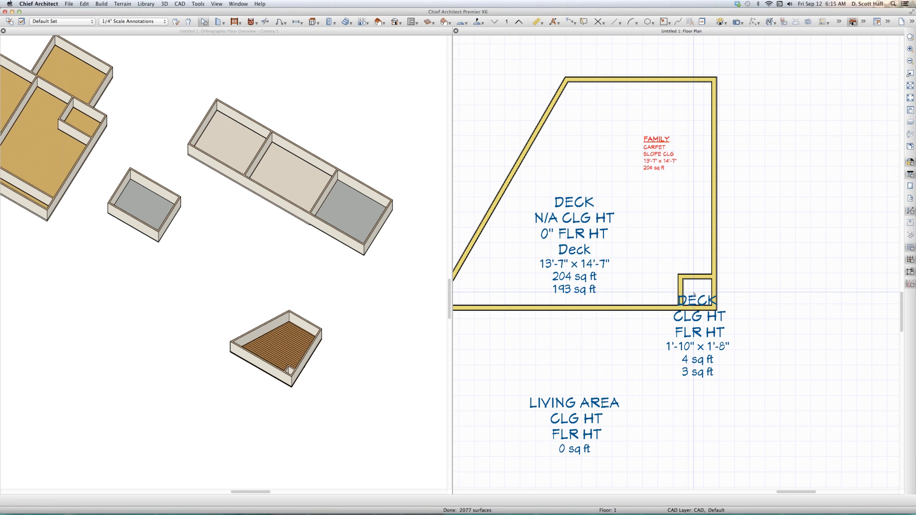
scroll(761, 315, down, 2)
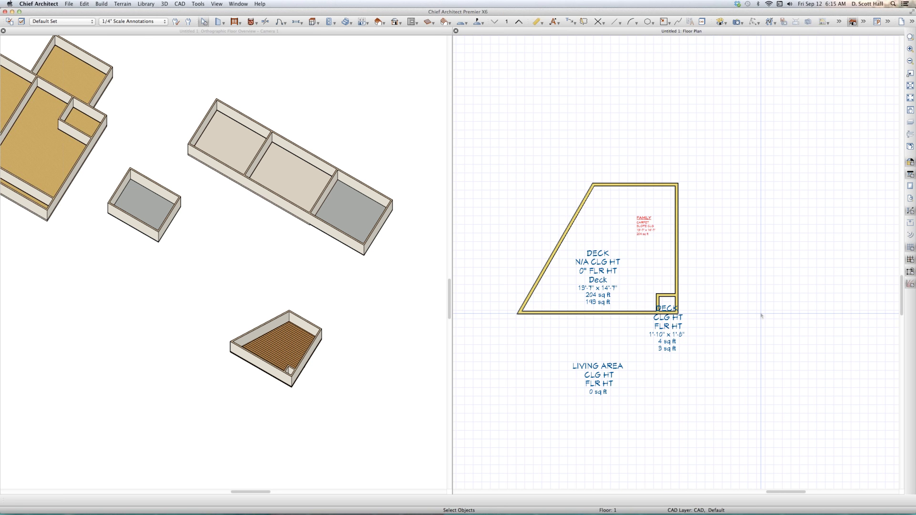
key(w)
mouse_move(785, 304)
mouse_down()
mouse_move(760, 305)
mouse_move(762, 276)
mouse_move(800, 266)
mouse_move(787, 305)
mouse_up()
key(space)
scroll(787, 298, up, 4)
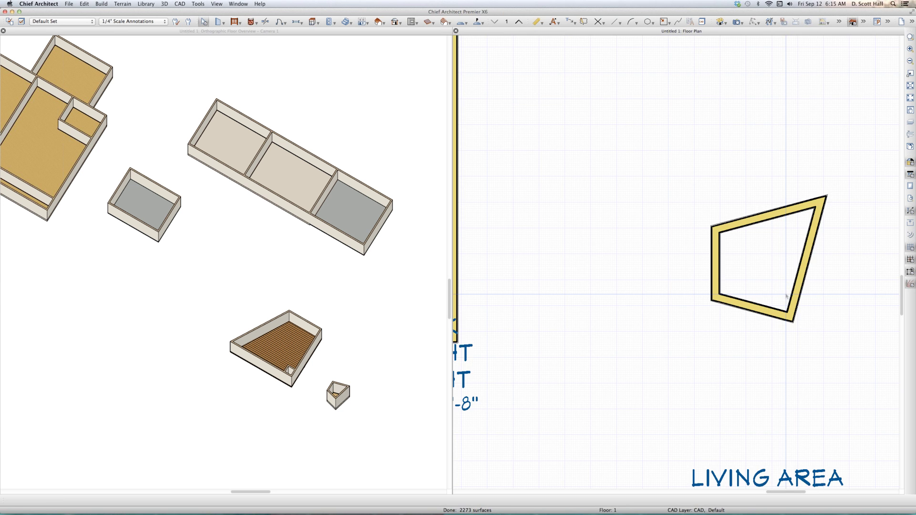
Step: Compare the living area labels of the small freestanding room and the Deck room
click(785, 296)
scroll(784, 291, down, 4)
click(771, 329)
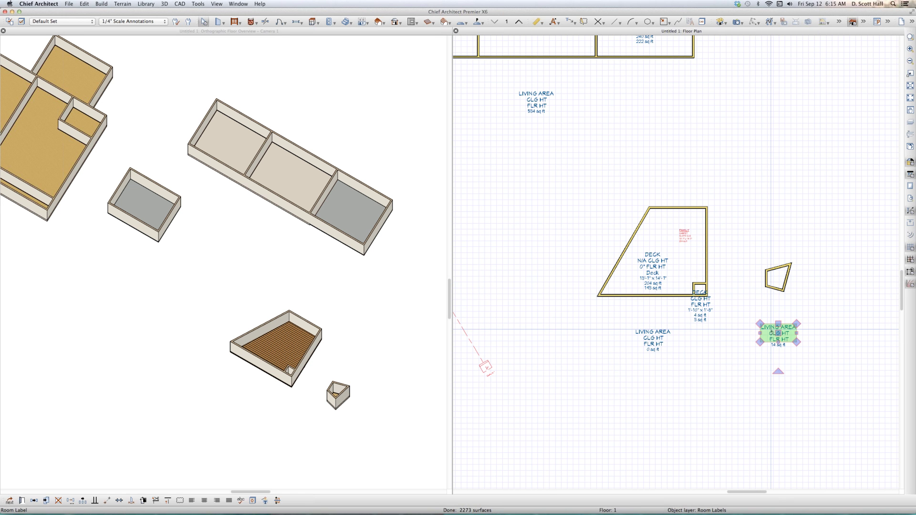
click(721, 391)
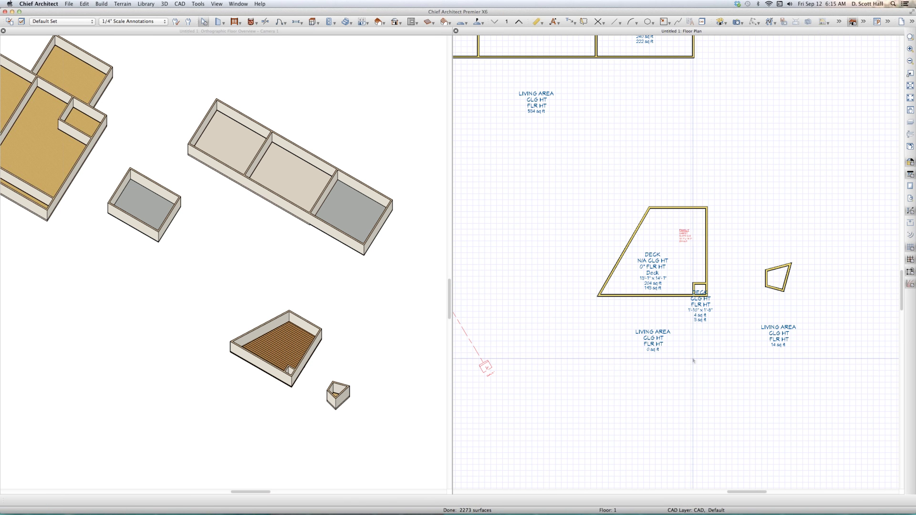
click(643, 333)
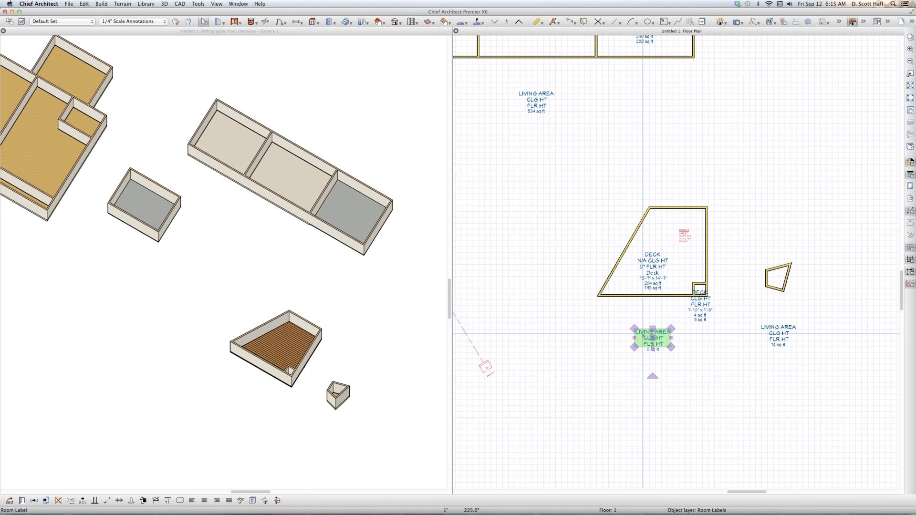
click(637, 367)
scroll(637, 367, up, 3)
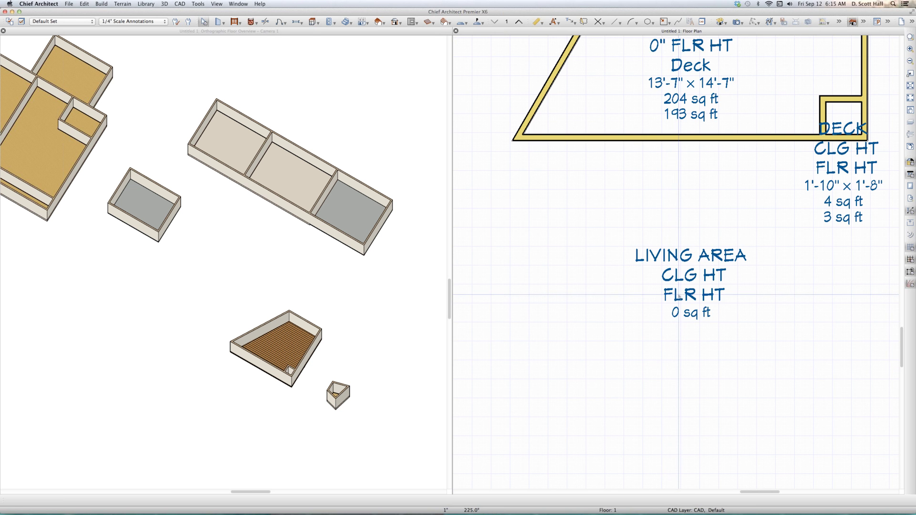
scroll(677, 296, down, 3)
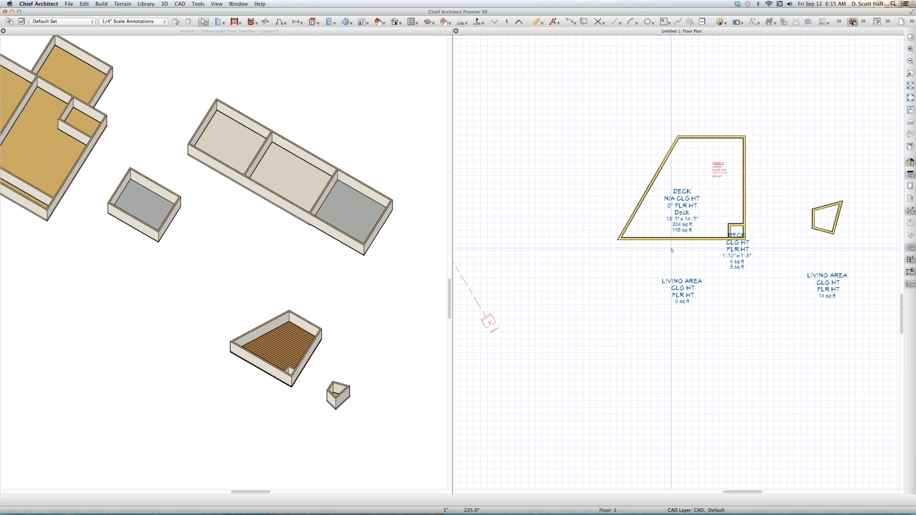
Step: Enlarge the Deck room to about 14'-2" × 16'-8" by moving its lower wall outward, and move the small freestanding room's right wall outward
click(682, 238)
drag(681, 239, 684, 257)
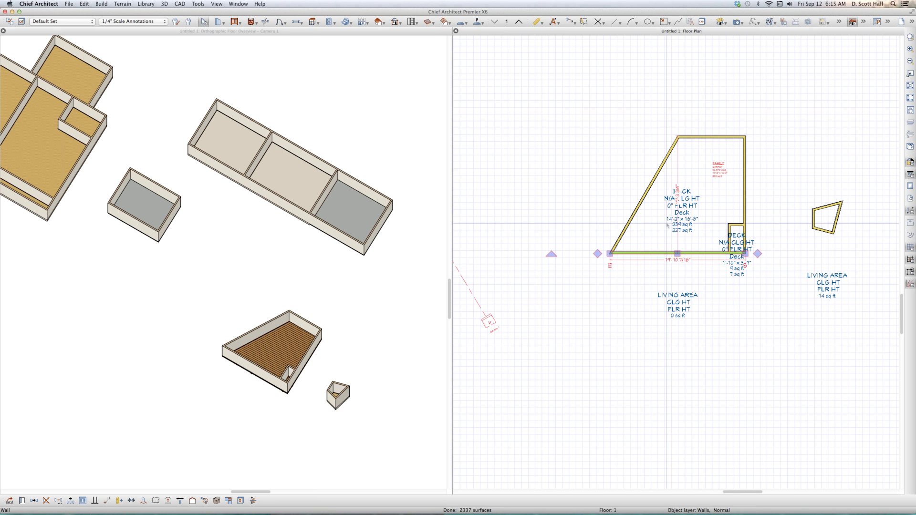
key(Escape)
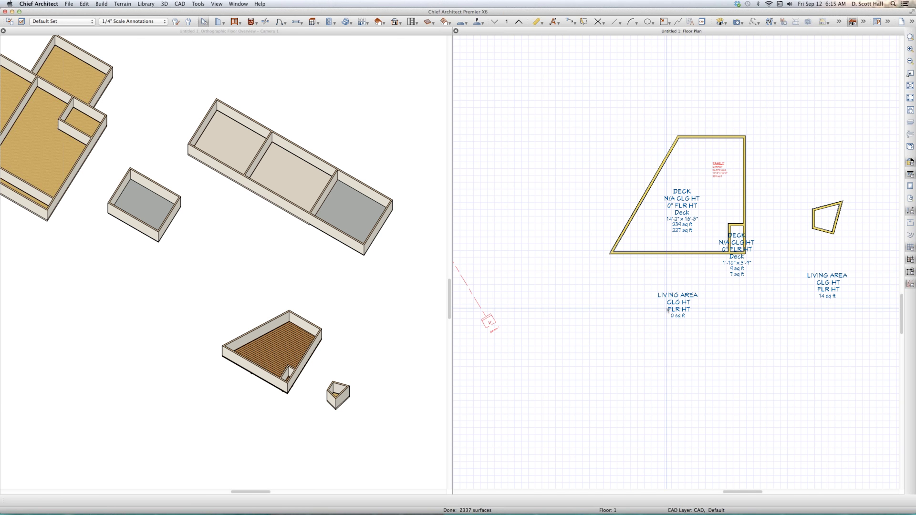
click(835, 224)
drag(836, 224, 853, 226)
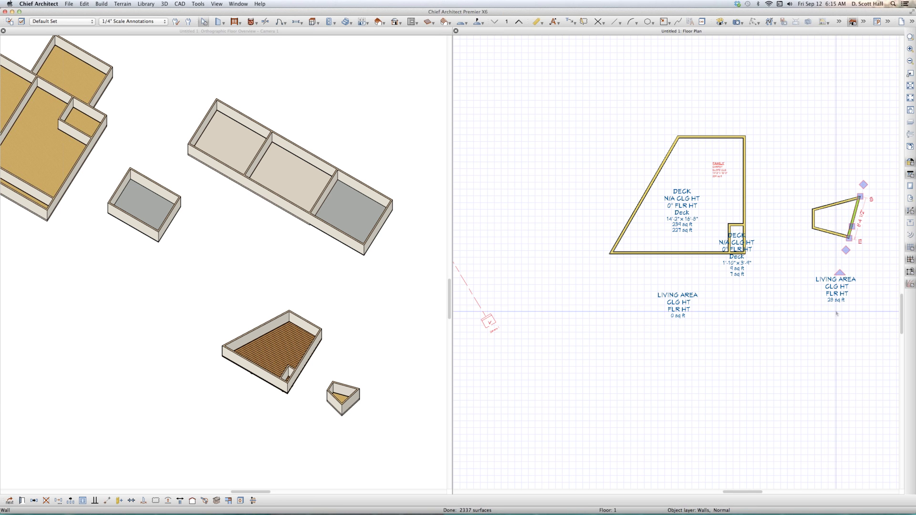
Step: Change the large Deck room's type to Garage, keeping the name tied to the room type
click(651, 185)
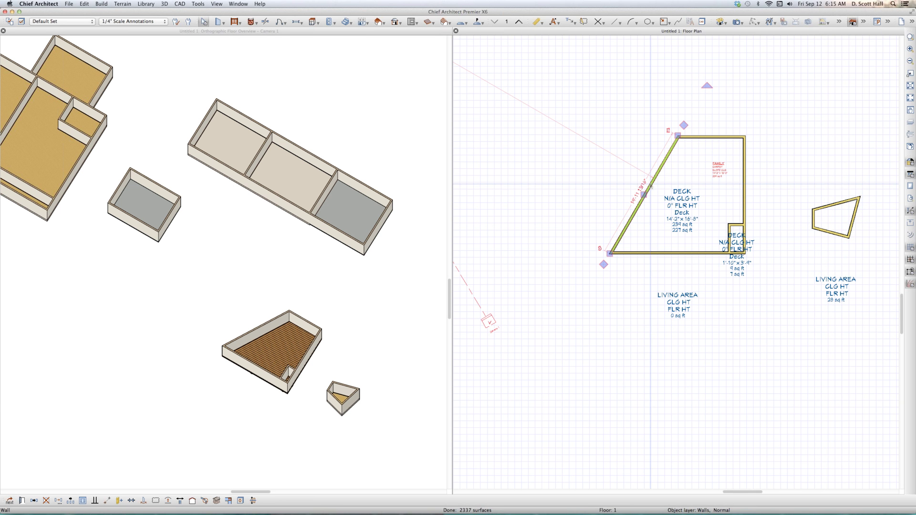
click(652, 228)
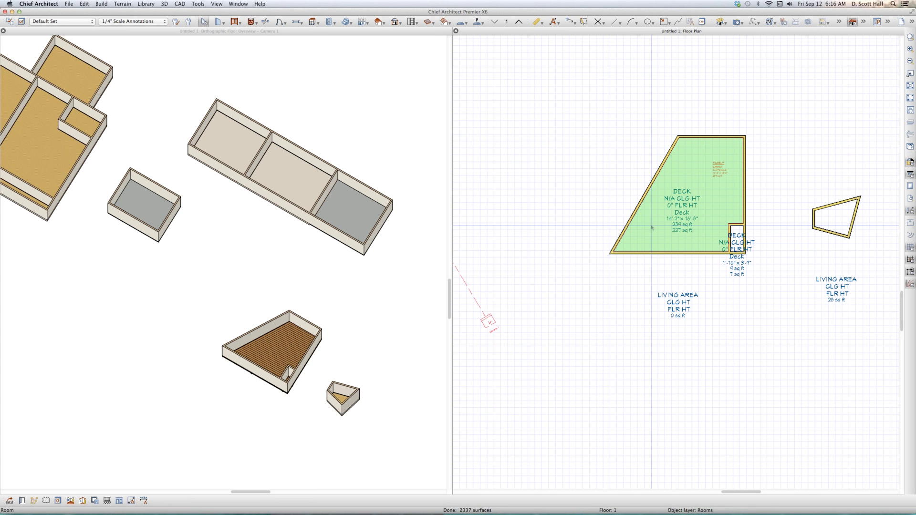
double_click(651, 227)
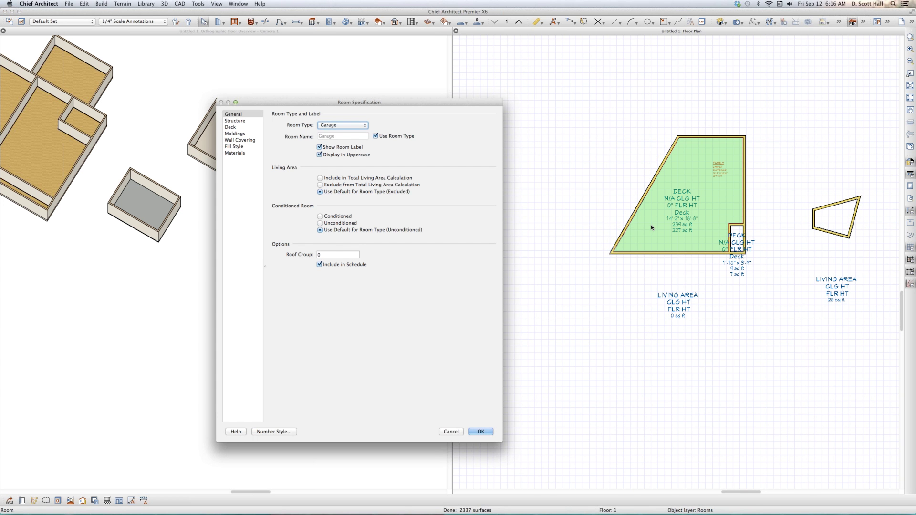
key(Return)
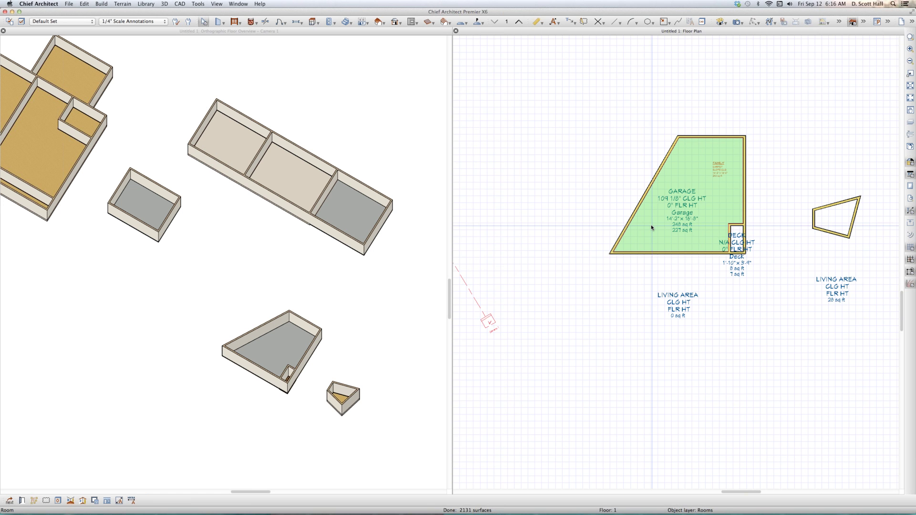
Step: Examine the Garage room's label areas and the living area label below the room
scroll(683, 310, up, 2)
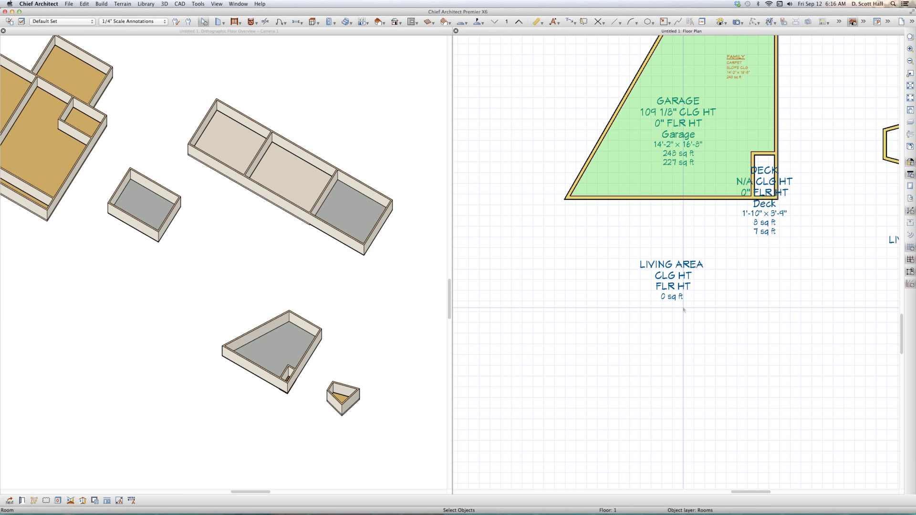
scroll(683, 309, down, 3)
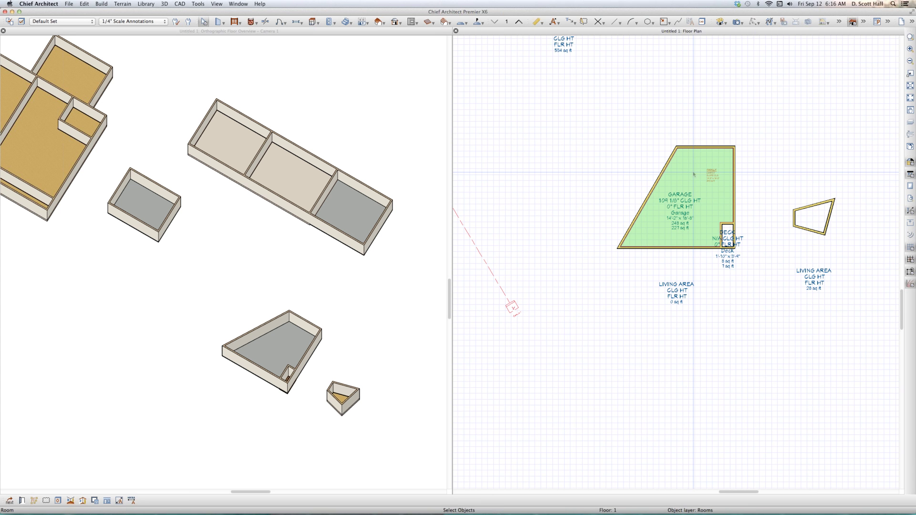
scroll(693, 174, up, 3)
scroll(685, 257, down, 3)
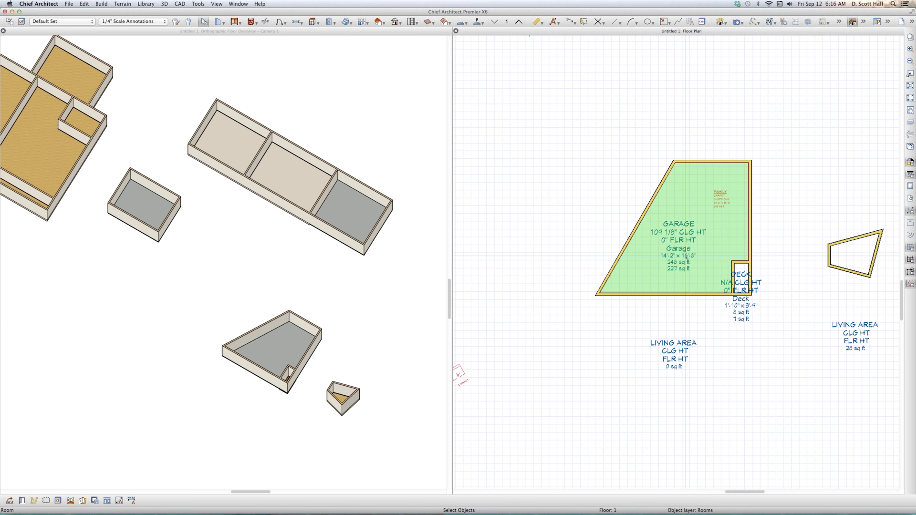
scroll(686, 256, up, 2)
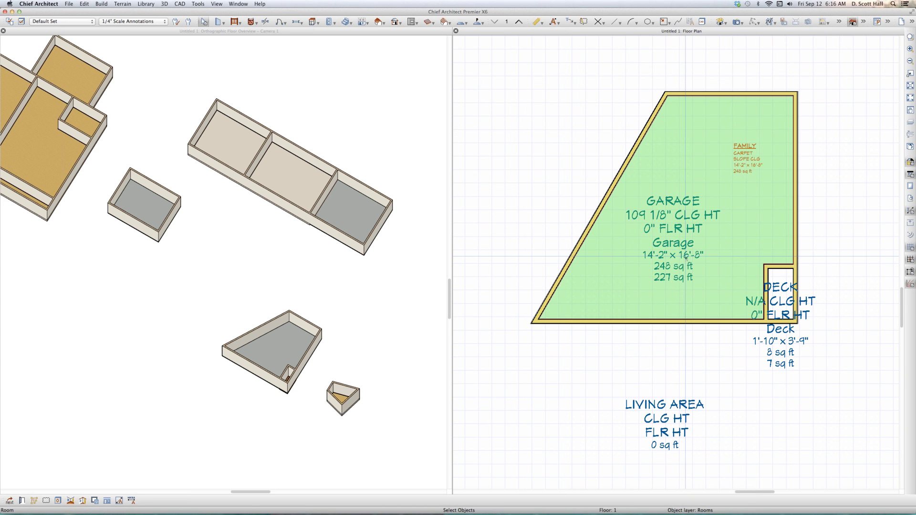